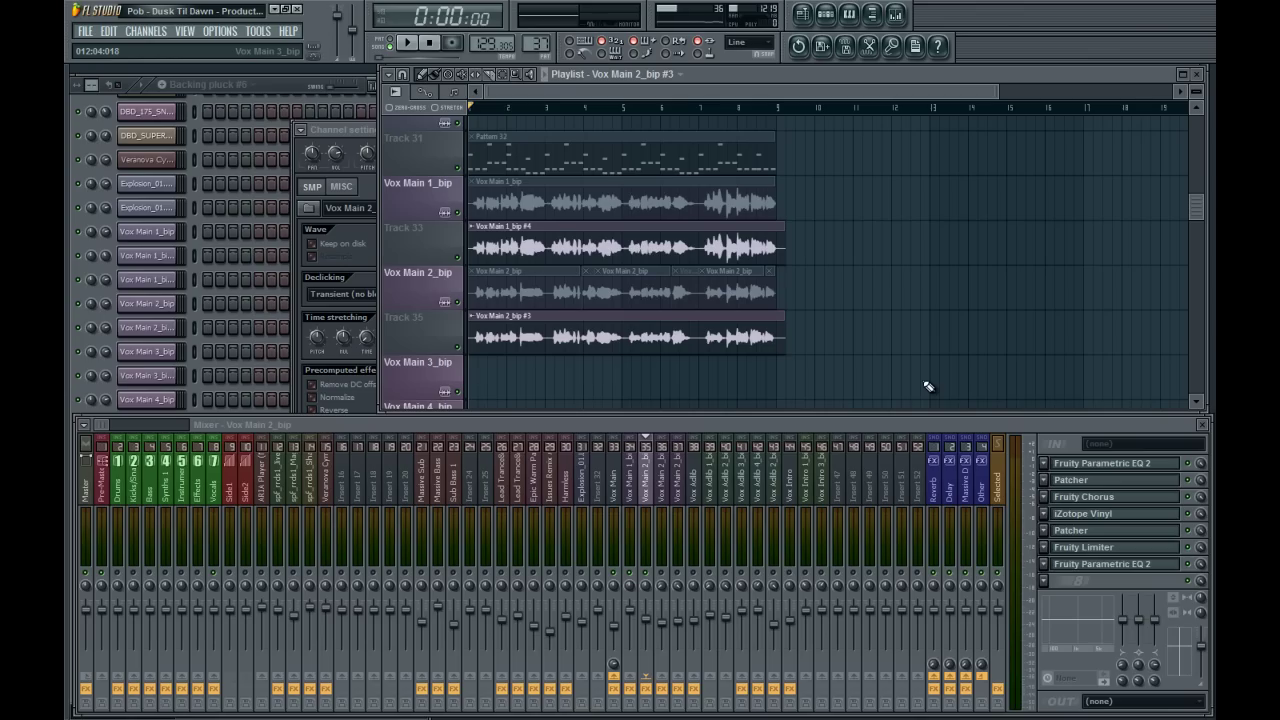
left_click_drag(928, 398, 718, 210)
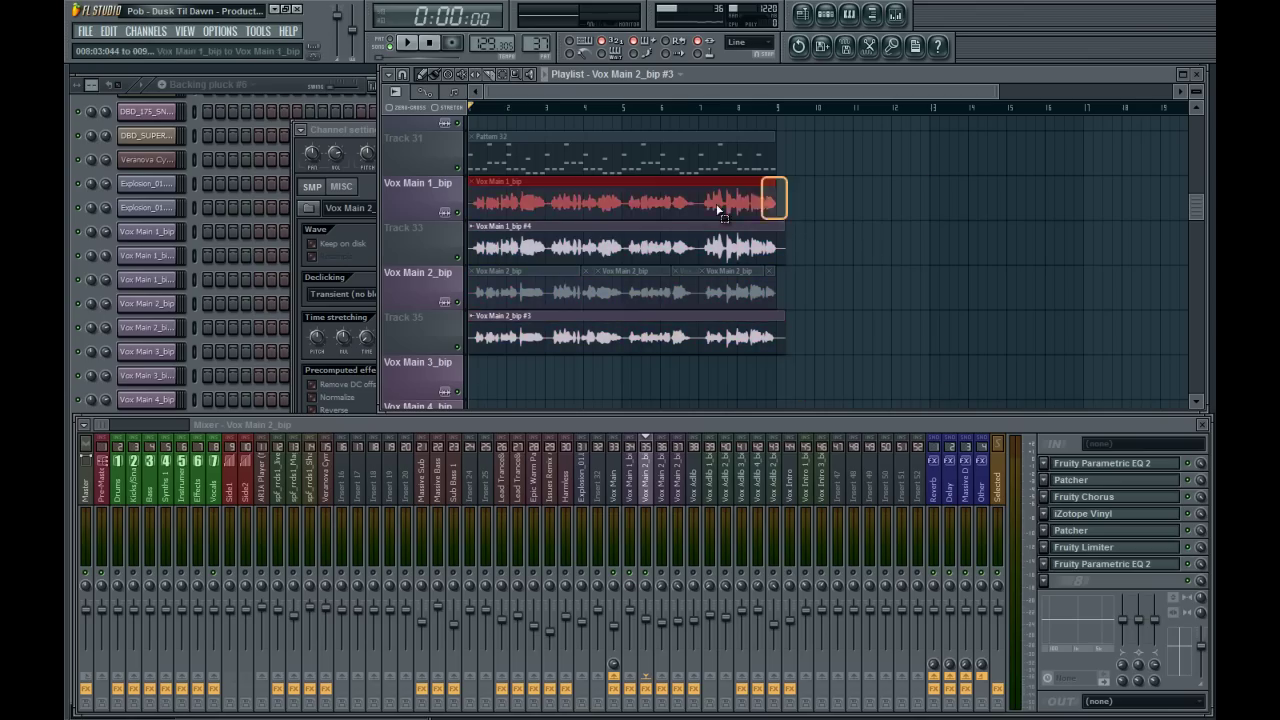
left_click(871, 267)
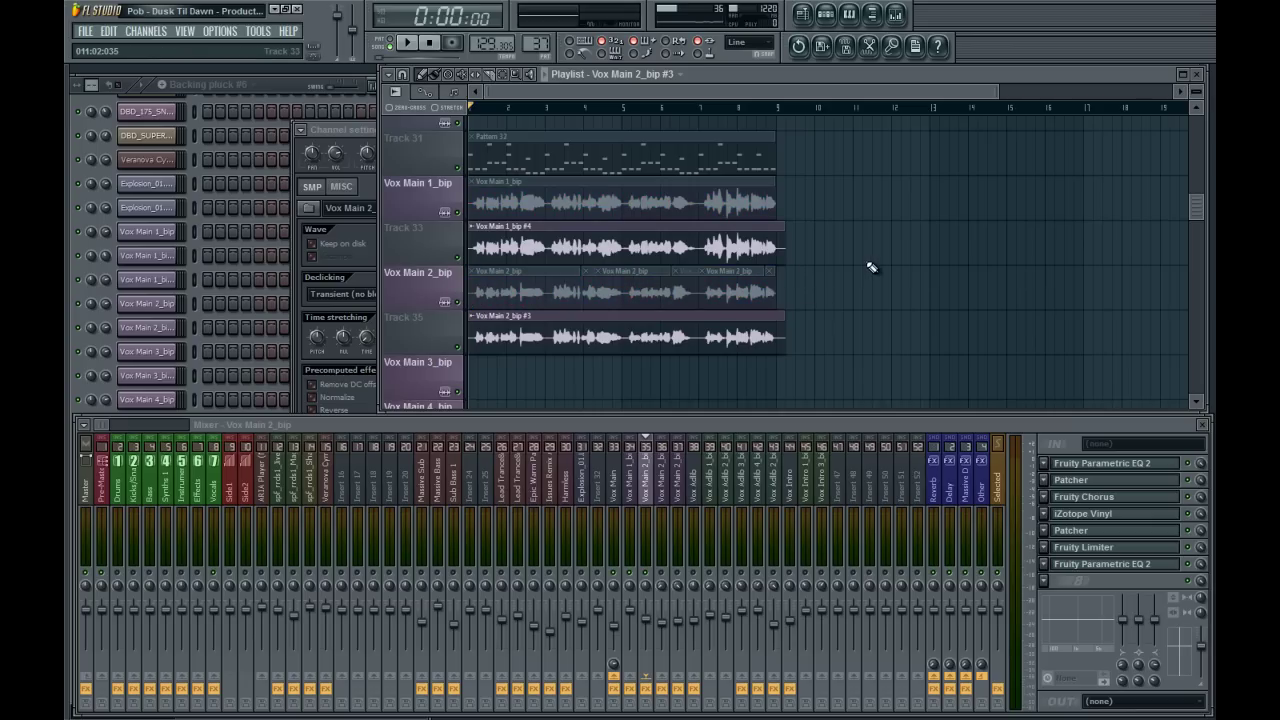
left_click(760, 250)
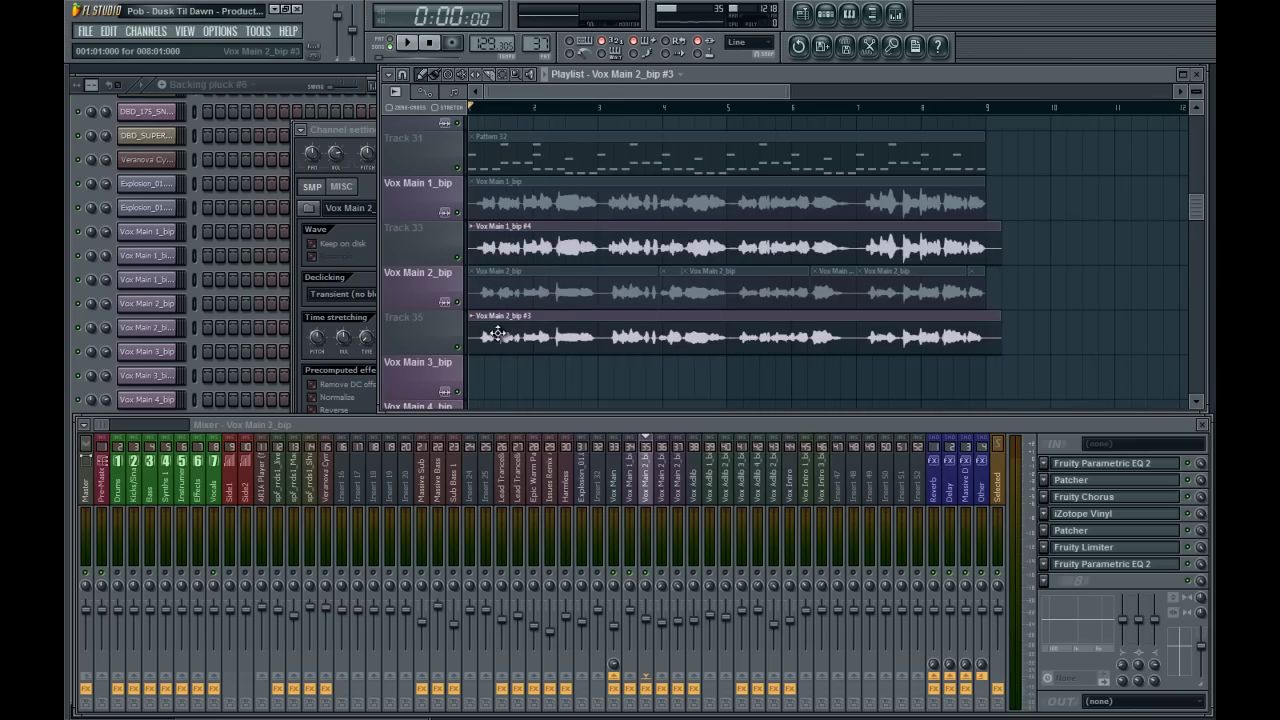
Disable the effect slots on the Vox Main, Vox Main 1_bip and Vox Main 2_bip mixer tracks.
double_click(551, 242)
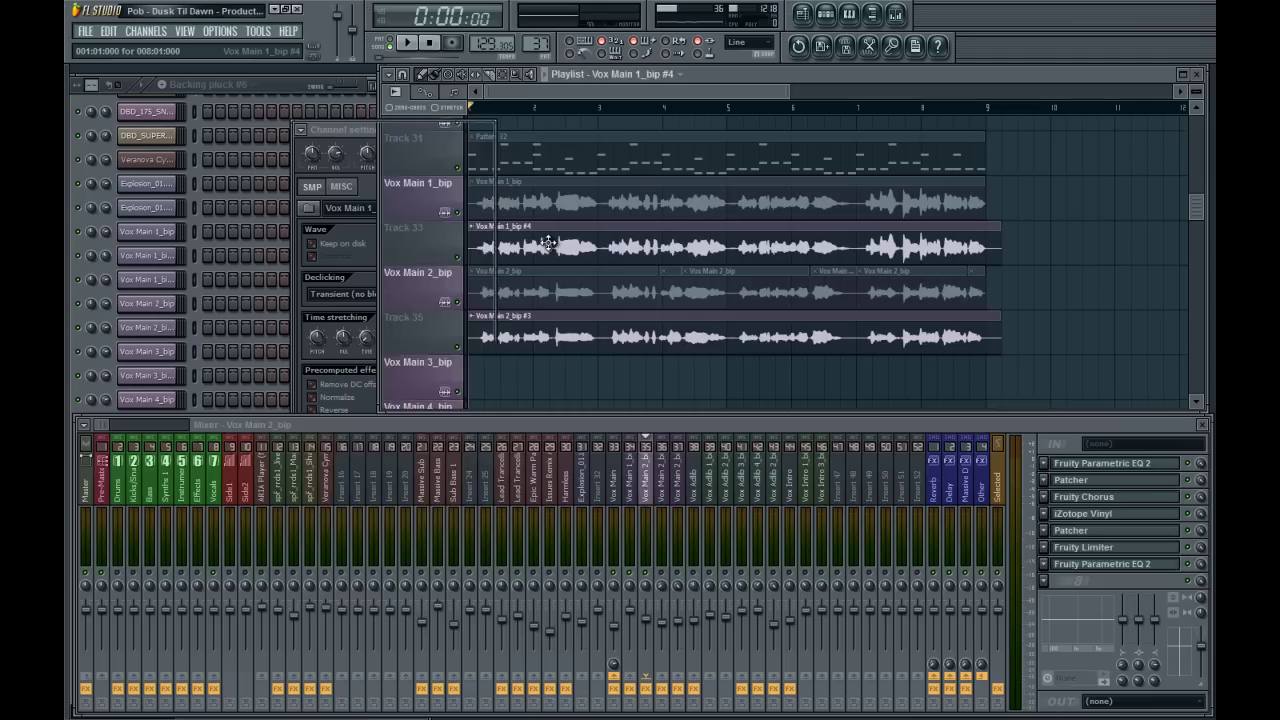
left_click(640, 692)
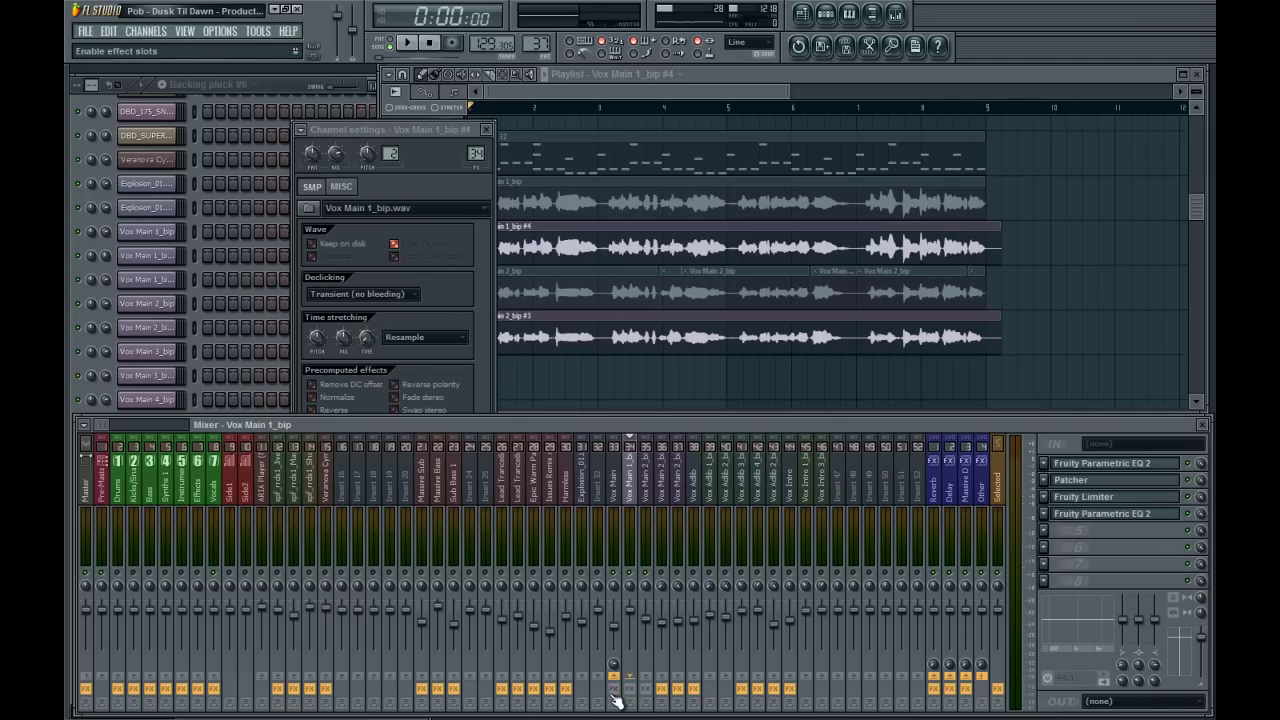
left_click(770, 396)
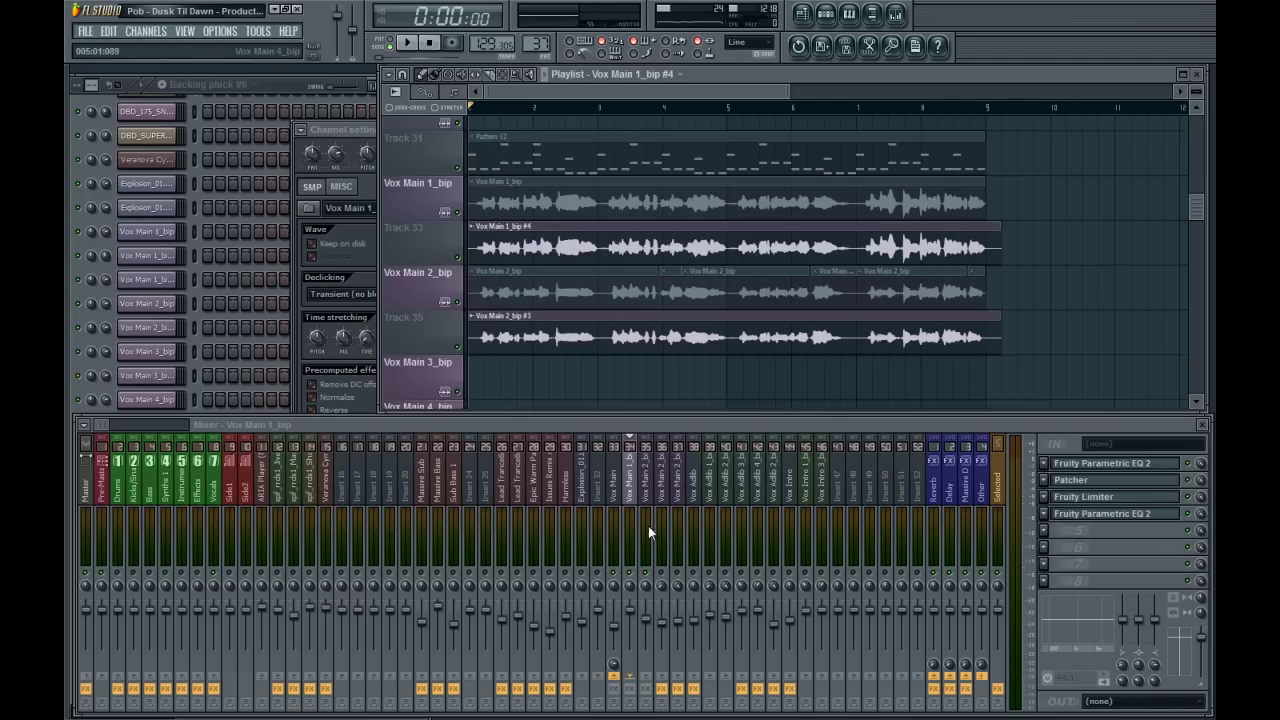
Play the arrangement from the start and listen to the timing of Vox Main 1_bip #4 against Vox Main 2_bip #3.
key("space")
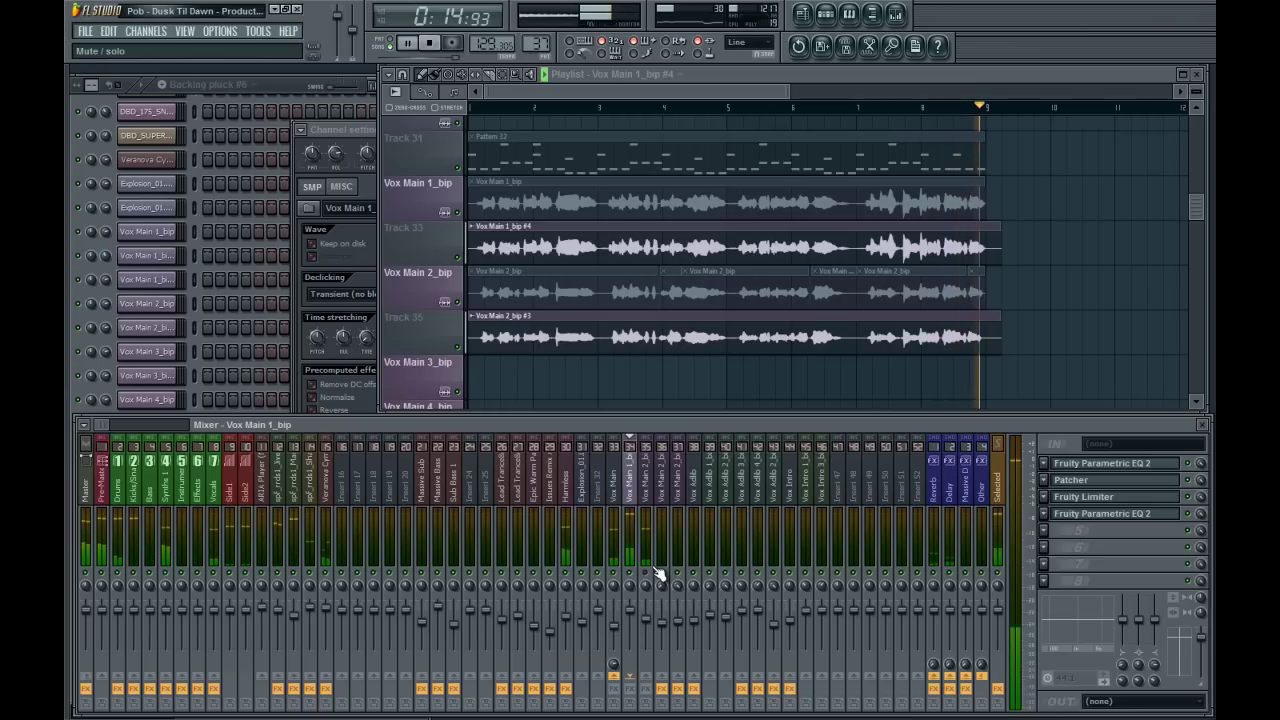
key("space")
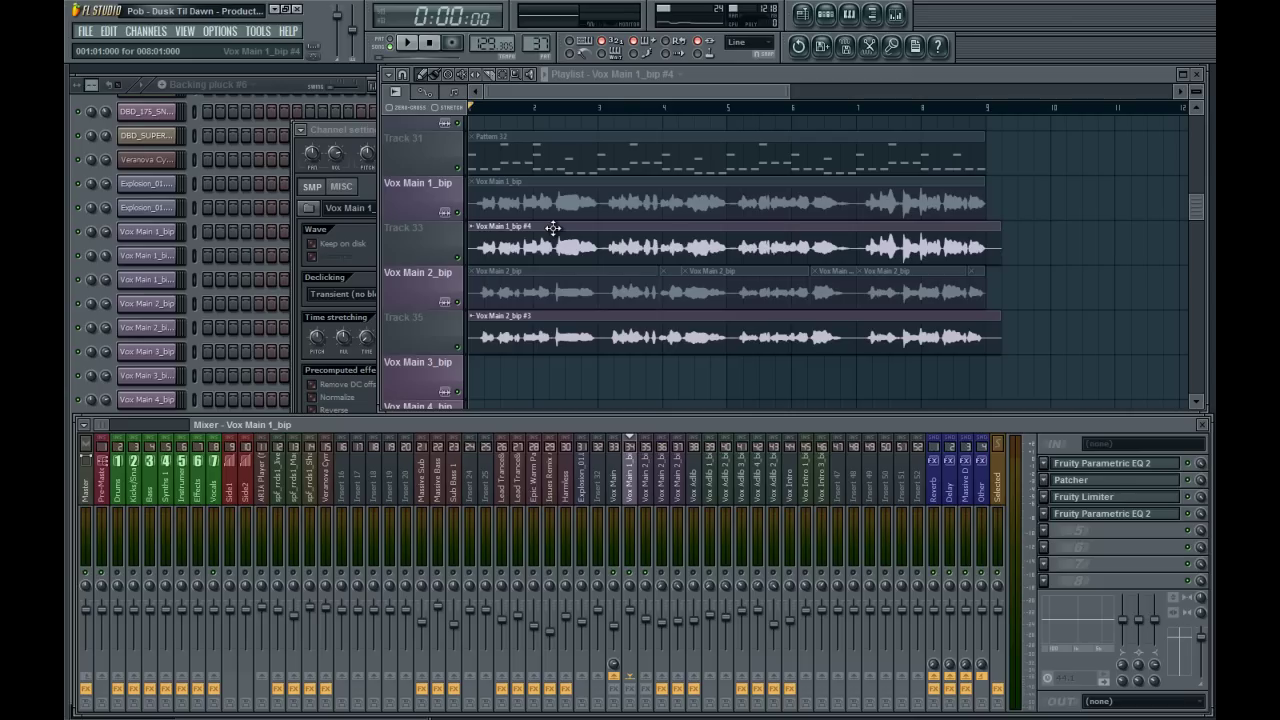
left_click(606, 331)
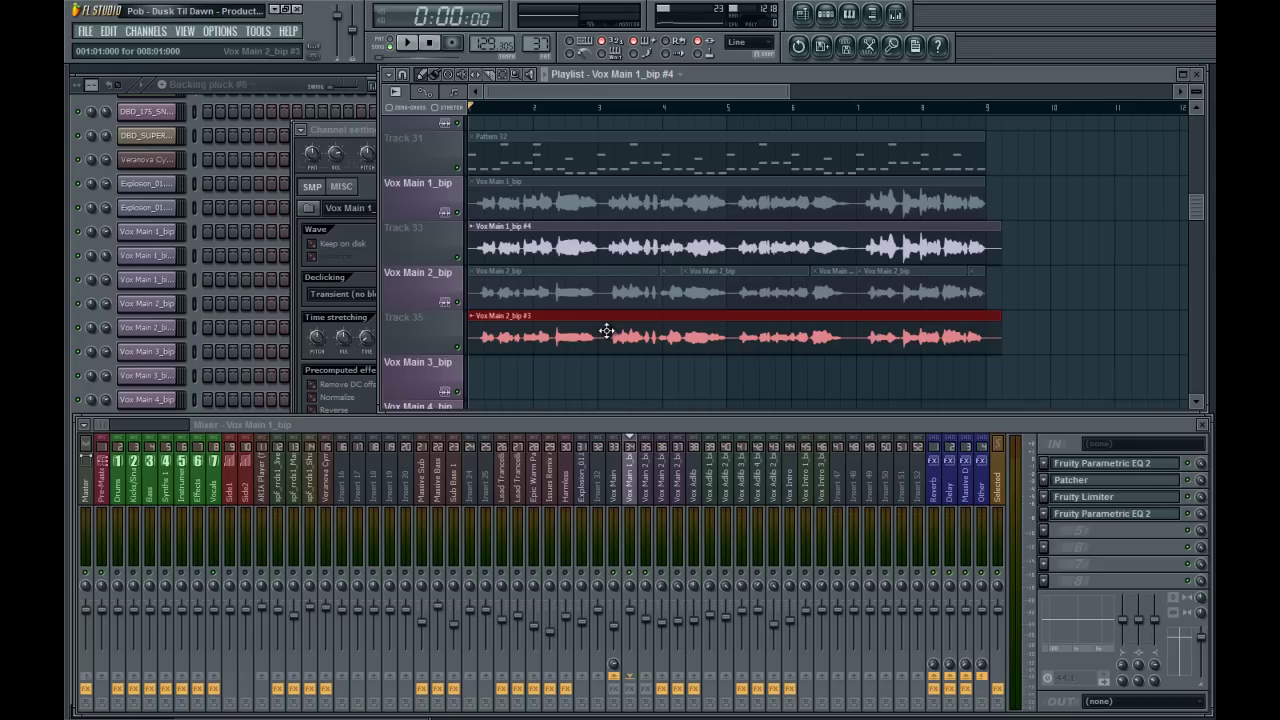
left_click(607, 333)
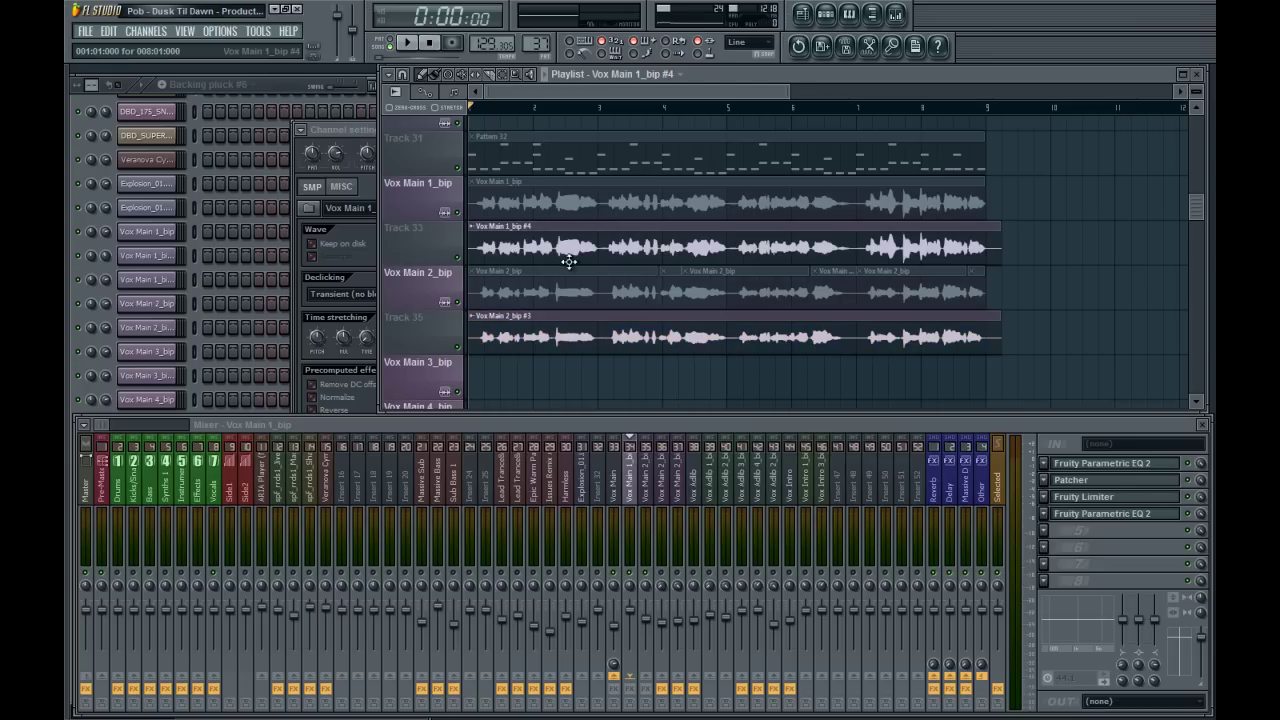
key("space")
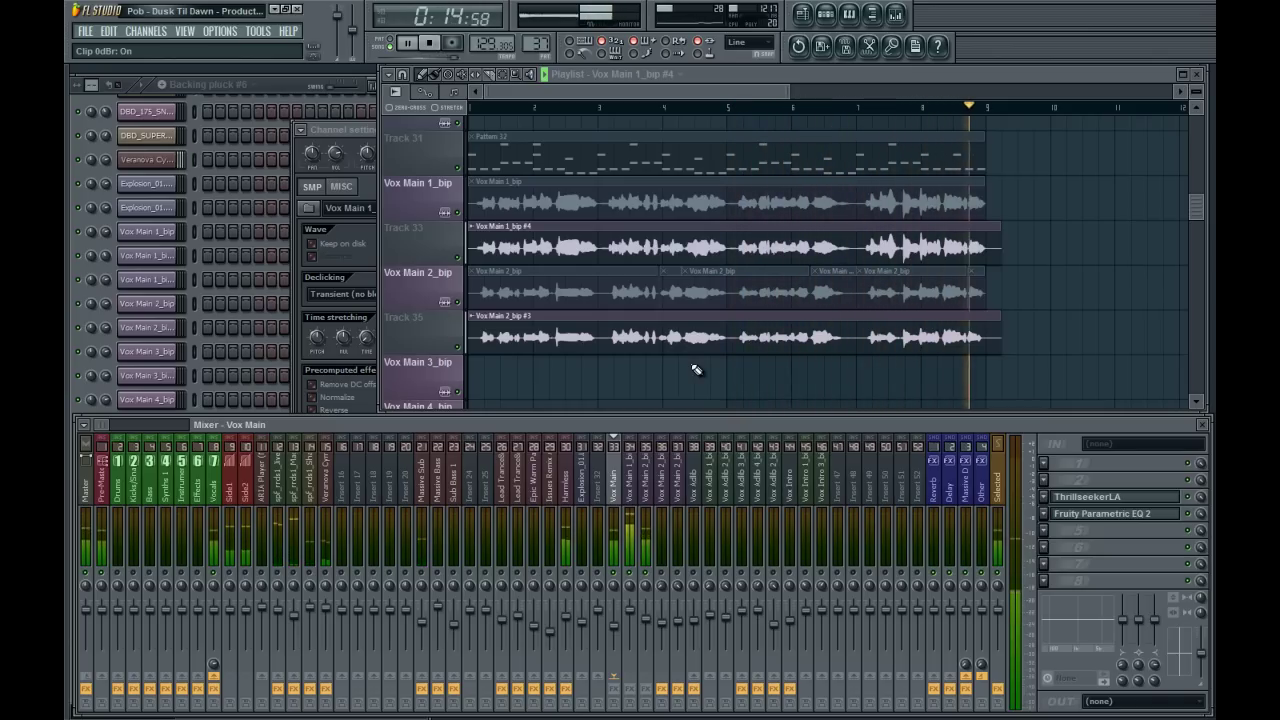
key("space")
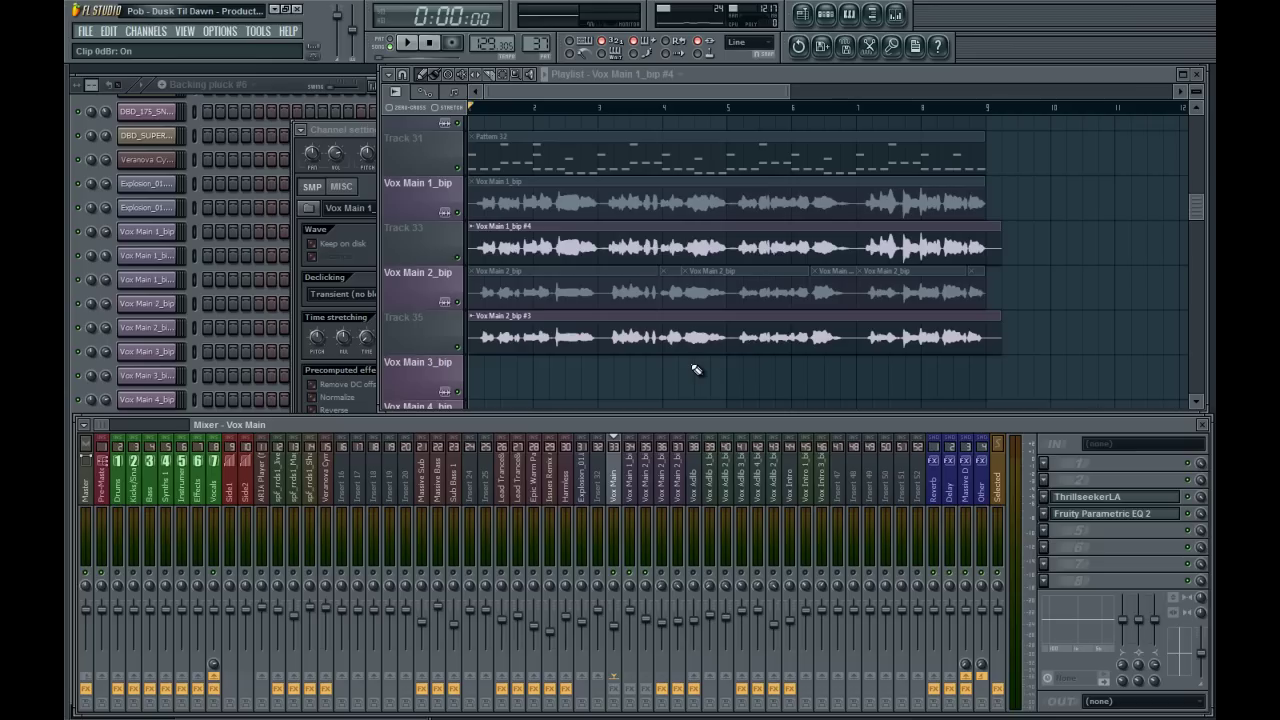
Set the declicking method of the Vox Main 1_bip #4 clip to Generic (bleeding).
double_click(560, 245)
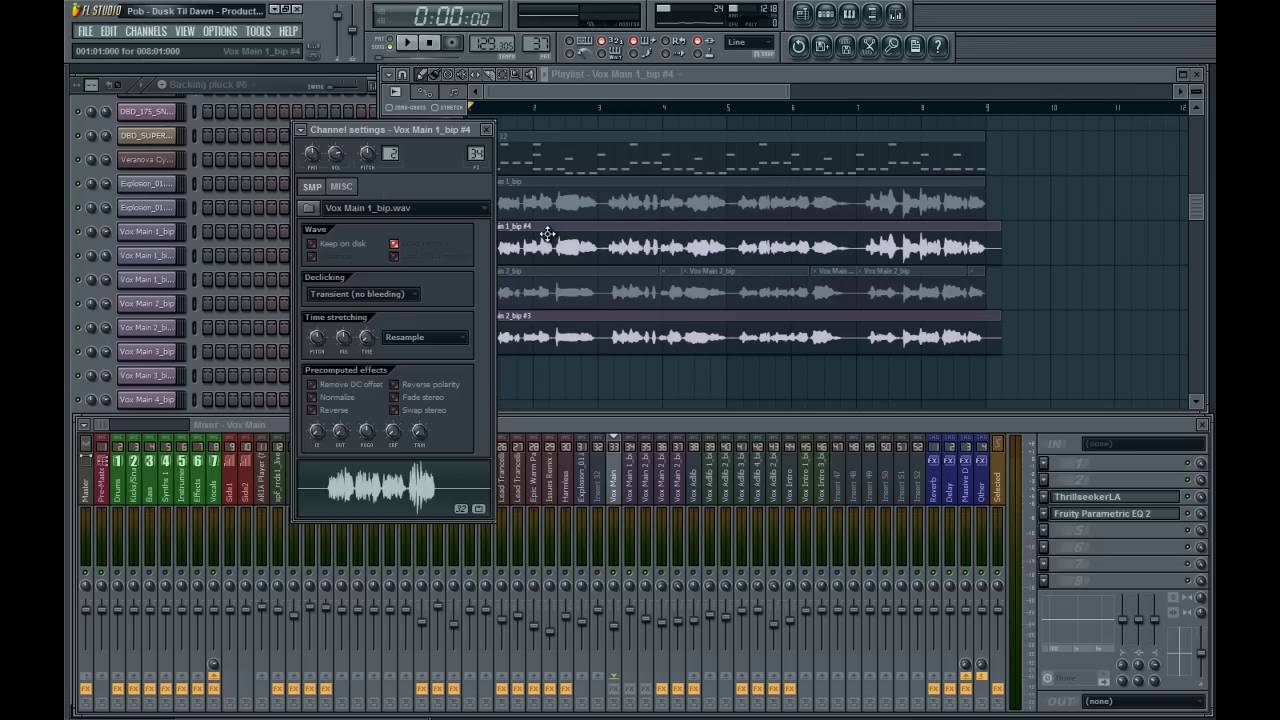
left_click(360, 294)
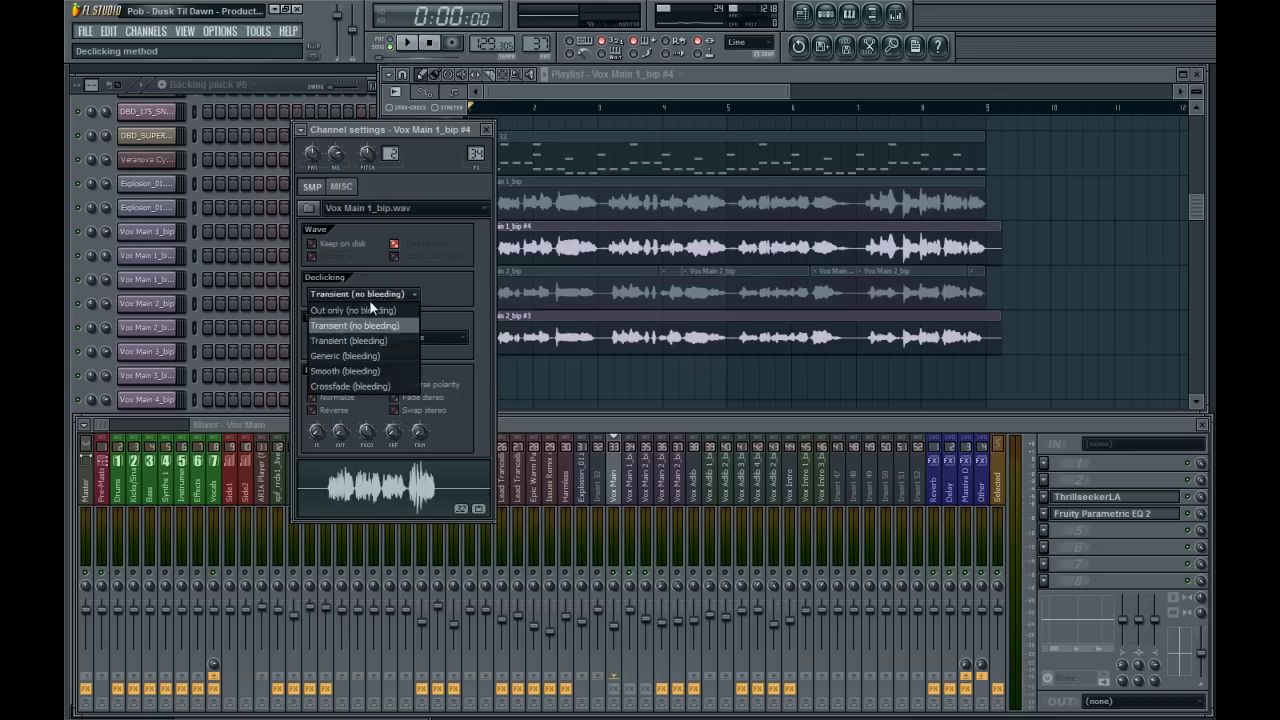
left_click(345, 355)
left_click(365, 294)
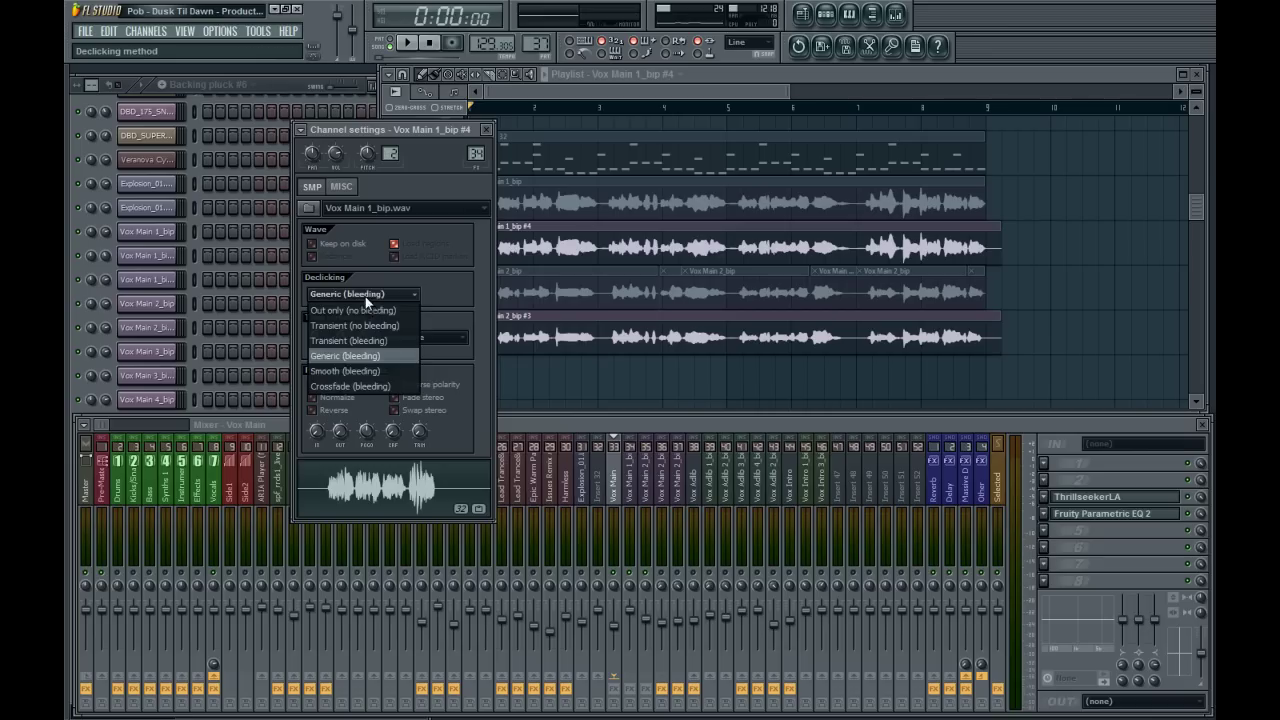
left_click(347, 358)
Try slicing the Vox Main 1_bip #4 clip just after bar 3 and shifting the cut piece over the following slice.
scroll(543, 371, "up", 5)
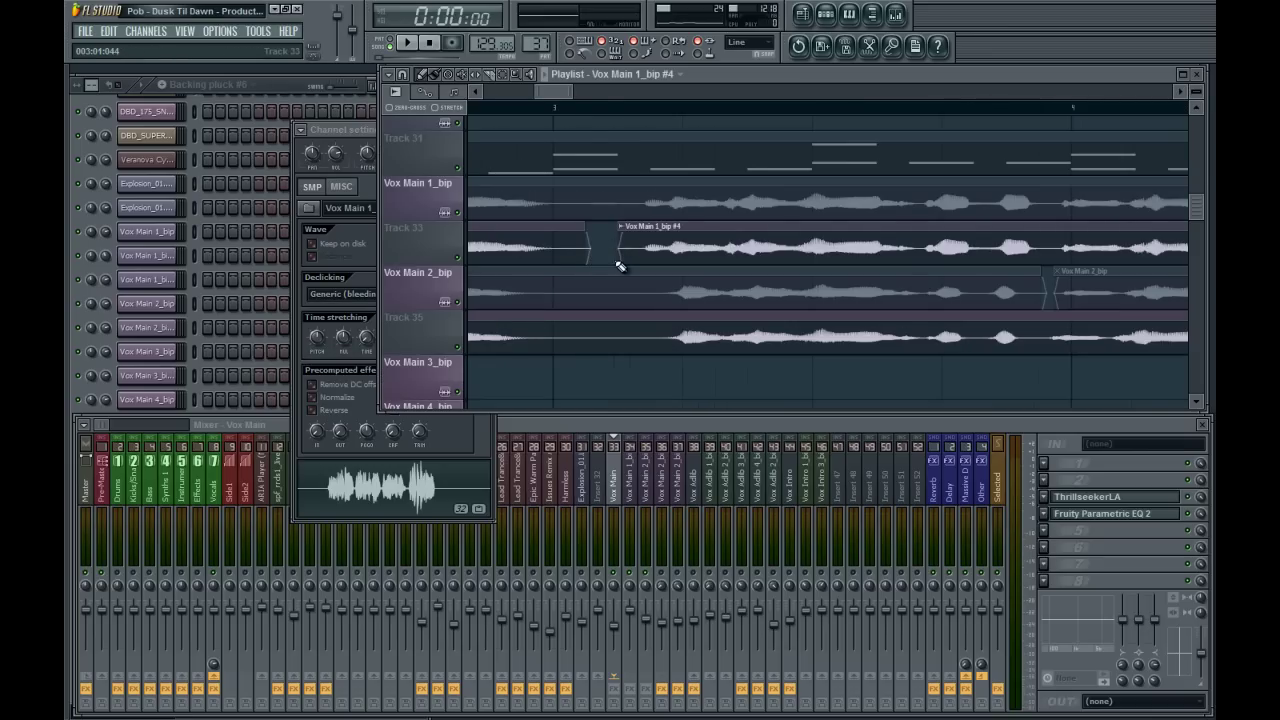
scroll(620, 262, "up", 3)
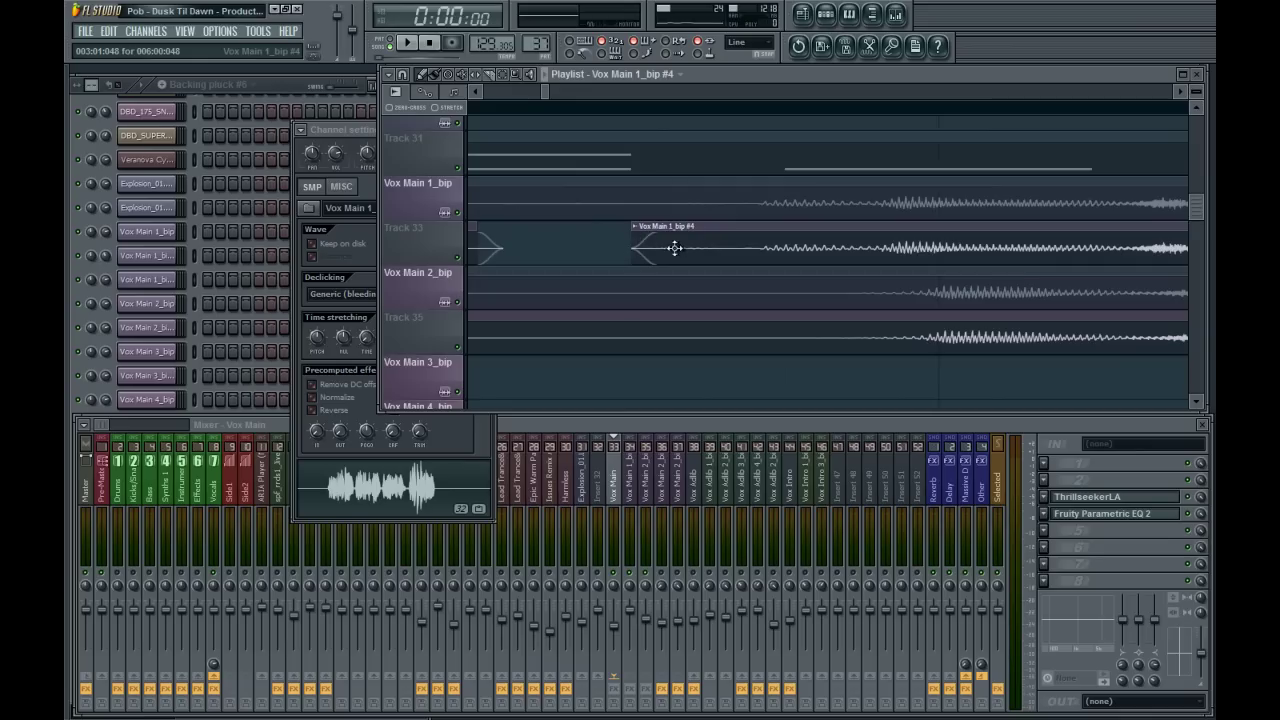
left_click(942, 250)
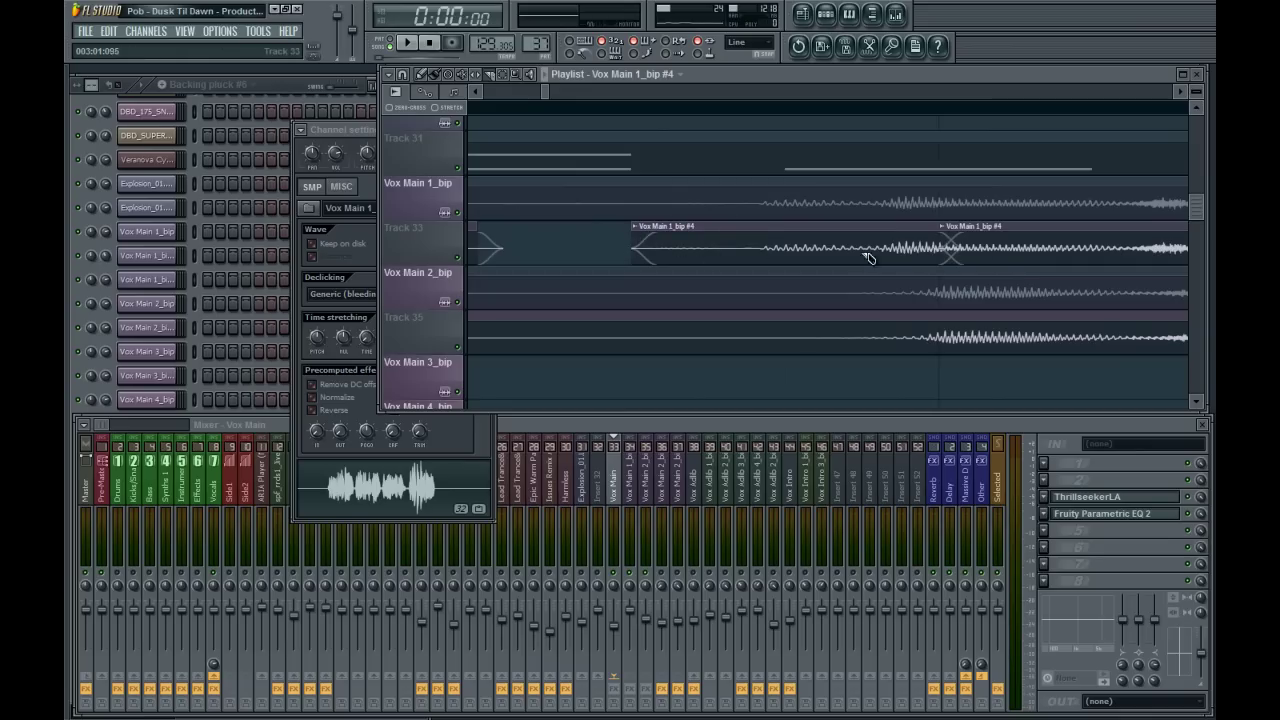
left_click_drag(794, 246, 983, 261)
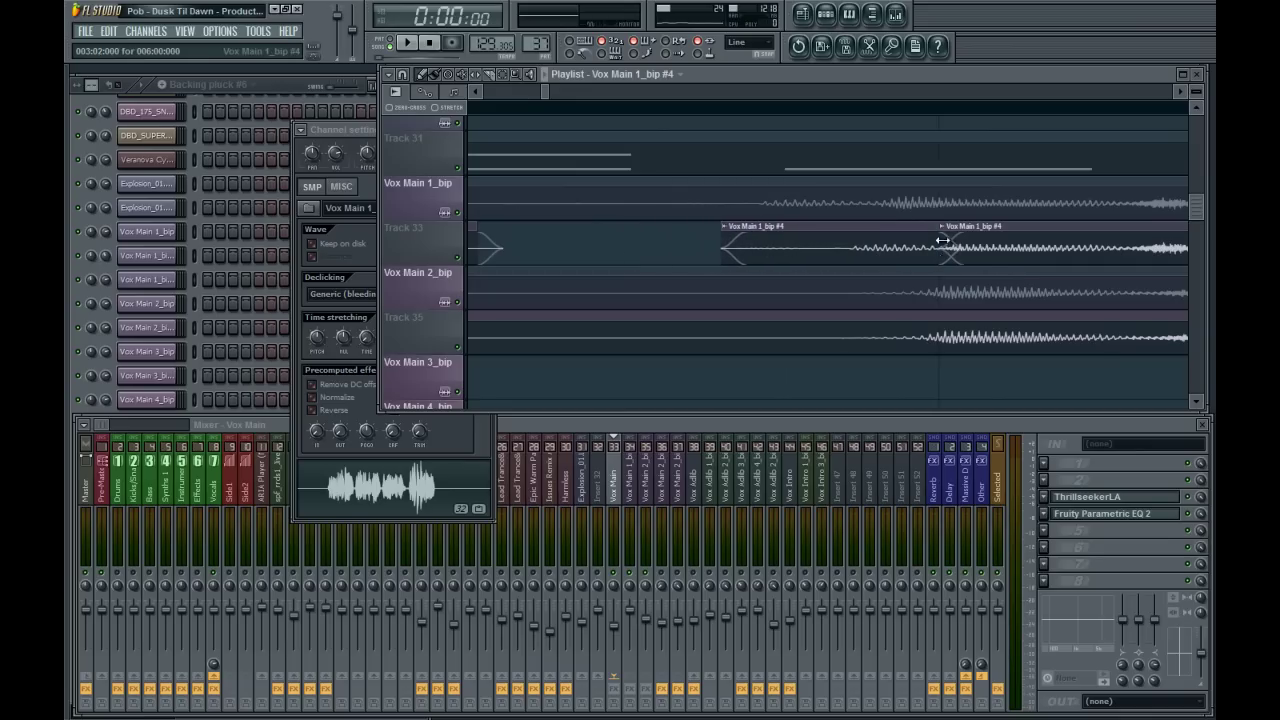
scroll(683, 279, "down", 5)
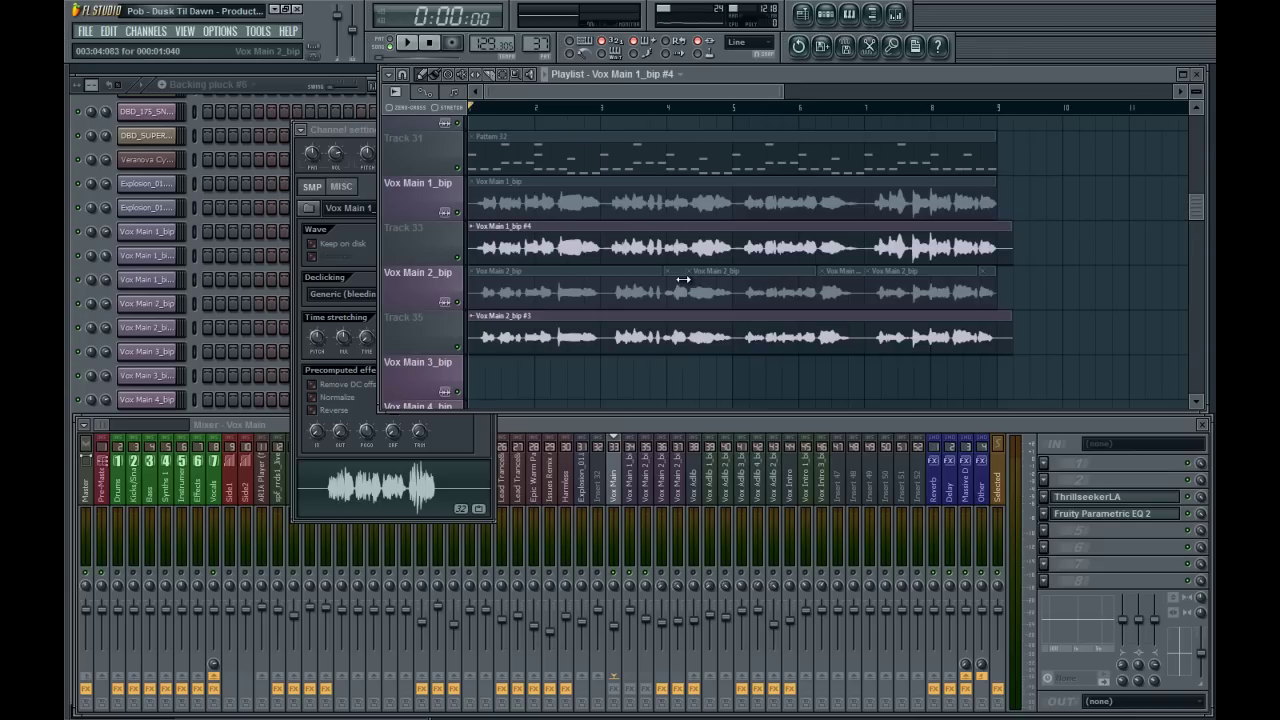
Set the declicking method of the Vox Main 2_bip #3 clip to Generic (bleeding).
double_click(568, 335)
left_click(414, 294)
left_click(388, 350)
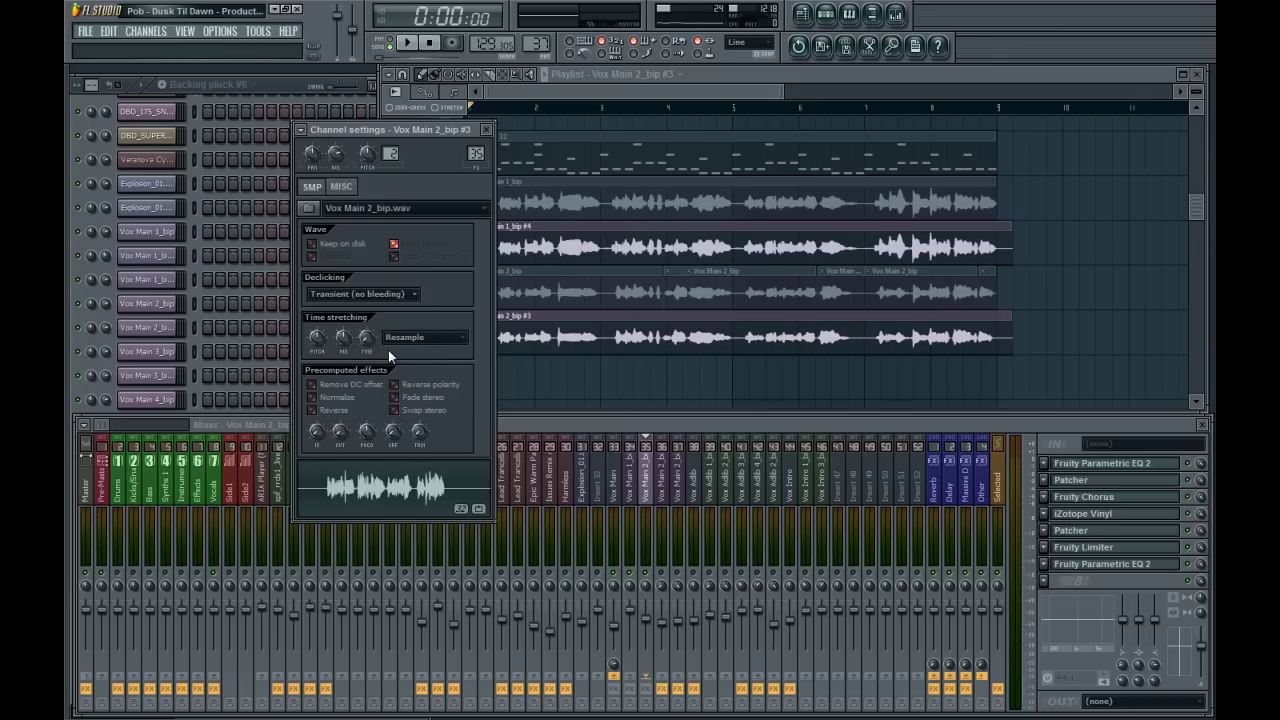
left_click(380, 294)
left_click(377, 357)
Play both vocal clips from the start and compare how their waveforms line up through bar 4.
scroll(686, 346, "up", 3)
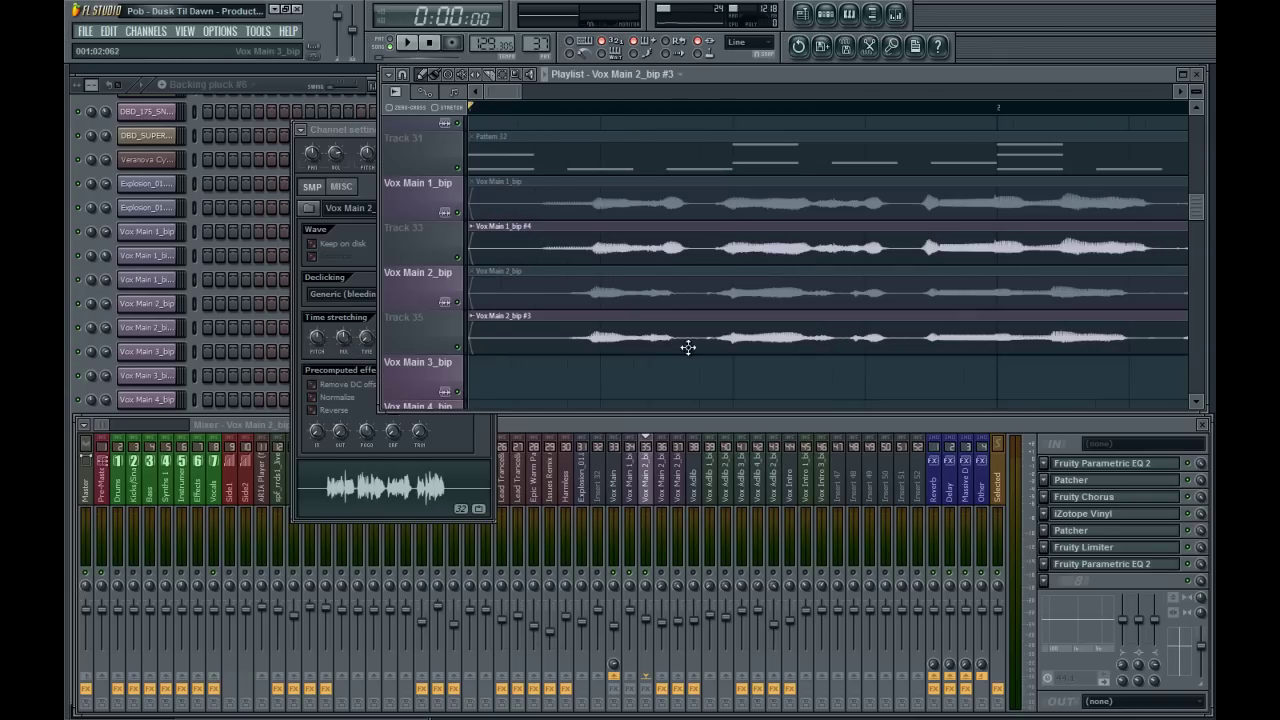
left_click(568, 338)
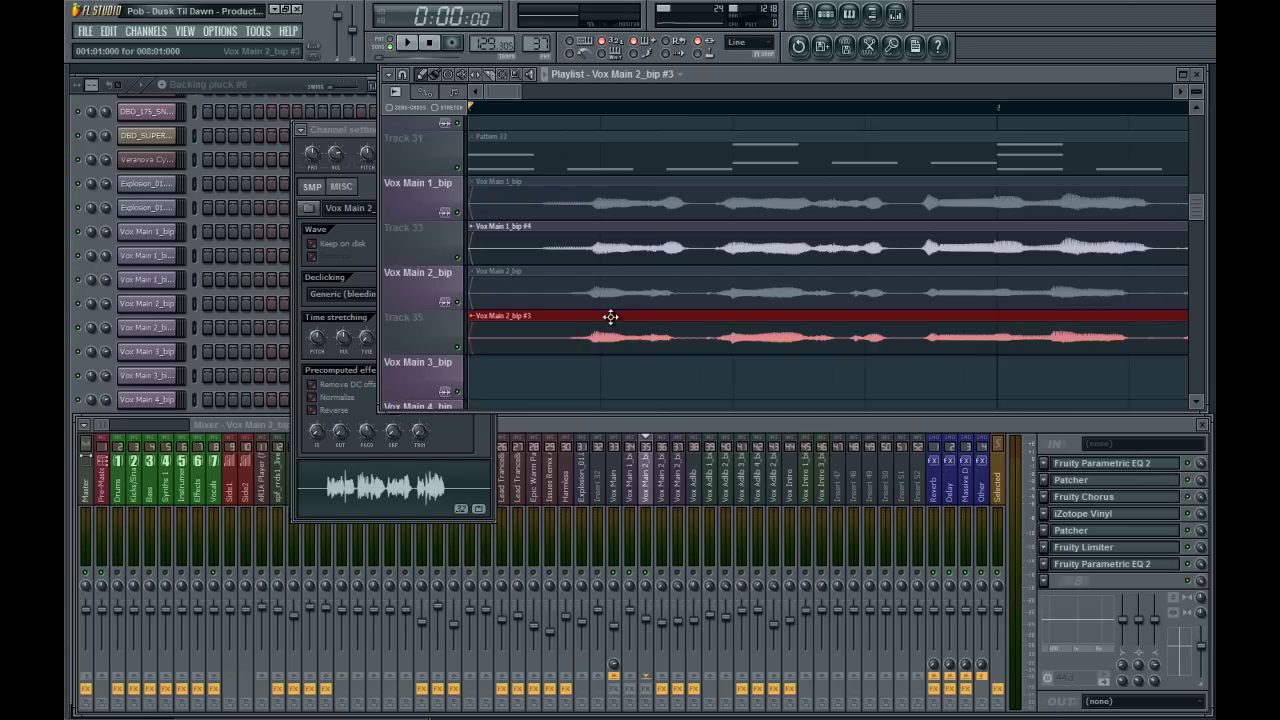
left_click(596, 228)
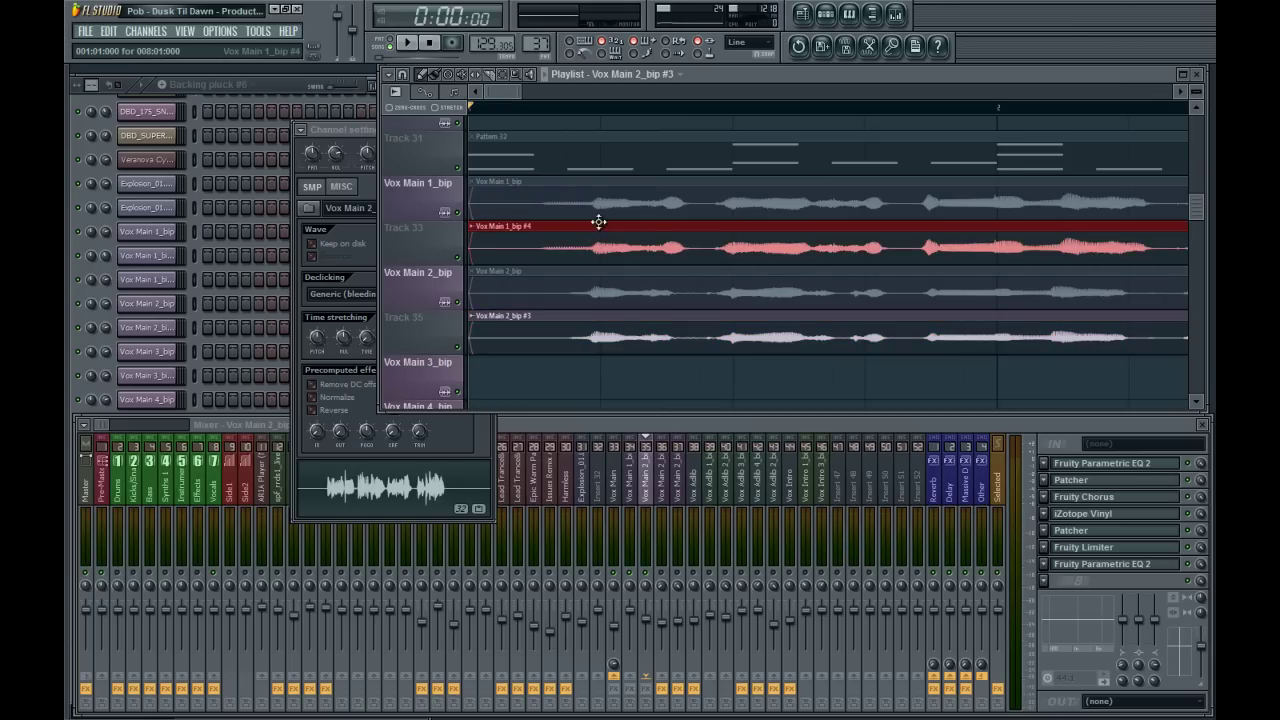
left_click(700, 382)
key("space")
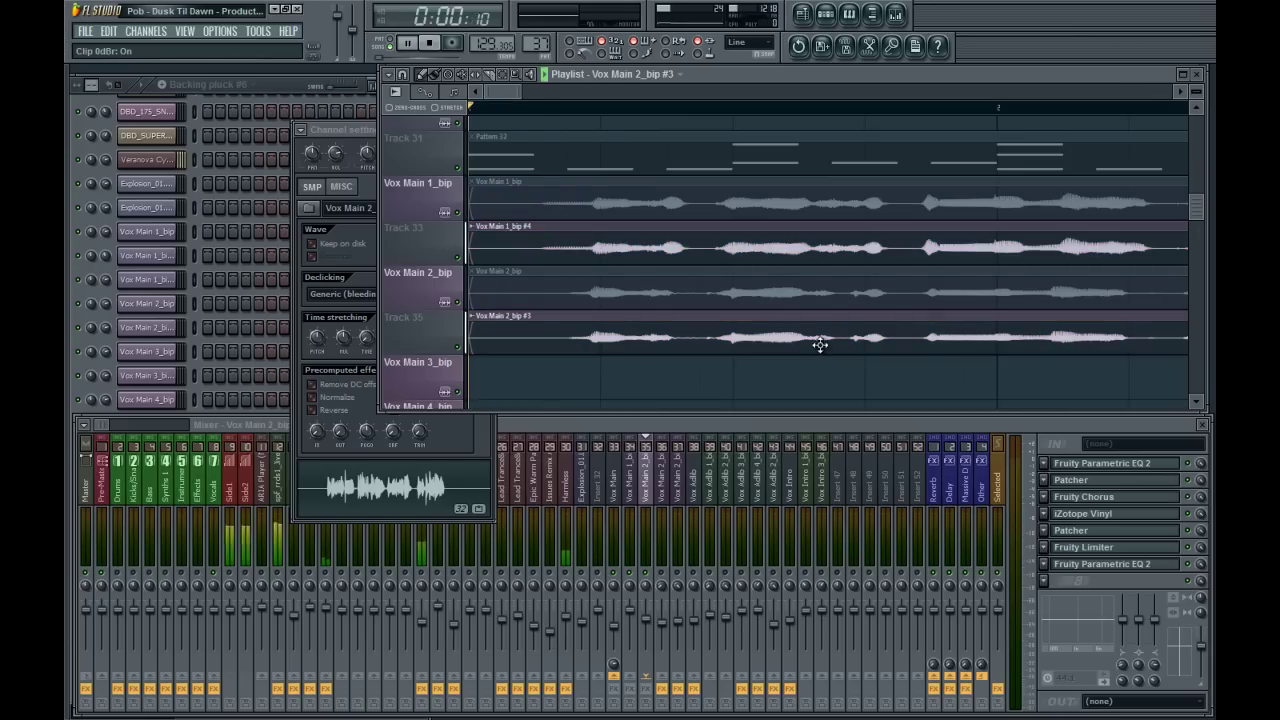
scroll(1000, 345, "down", 1)
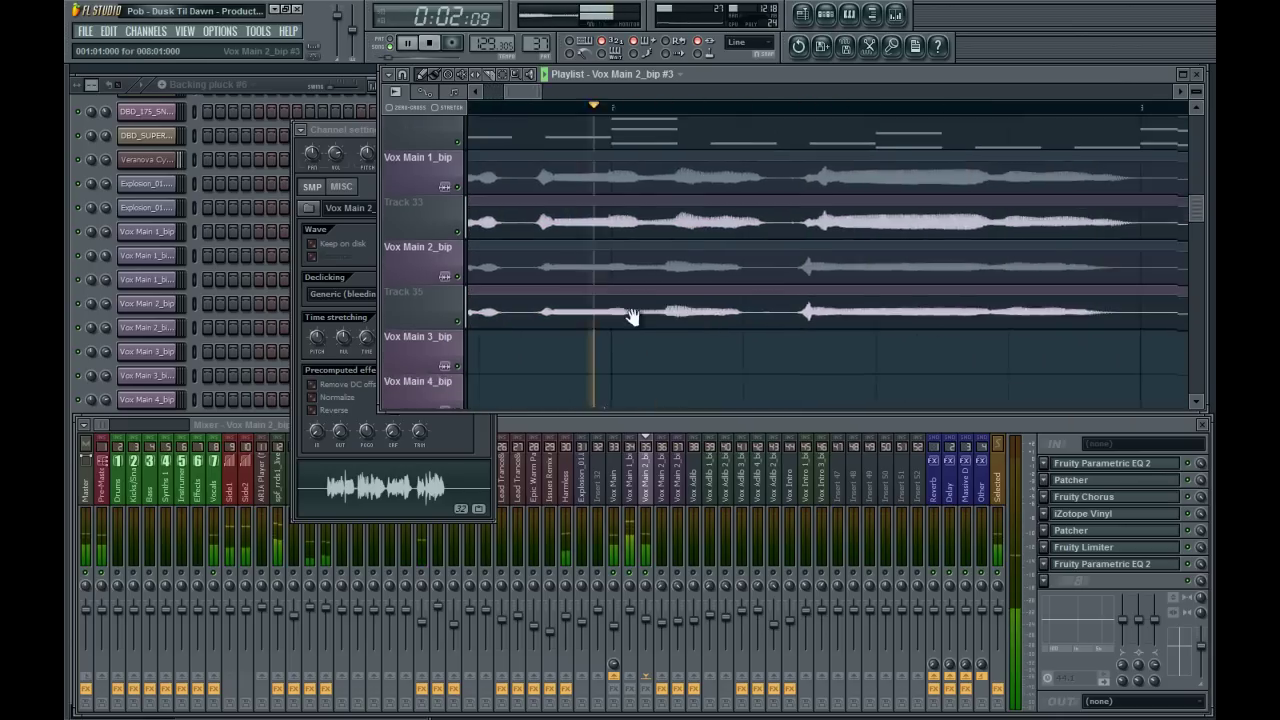
scroll(943, 306, "down", 1)
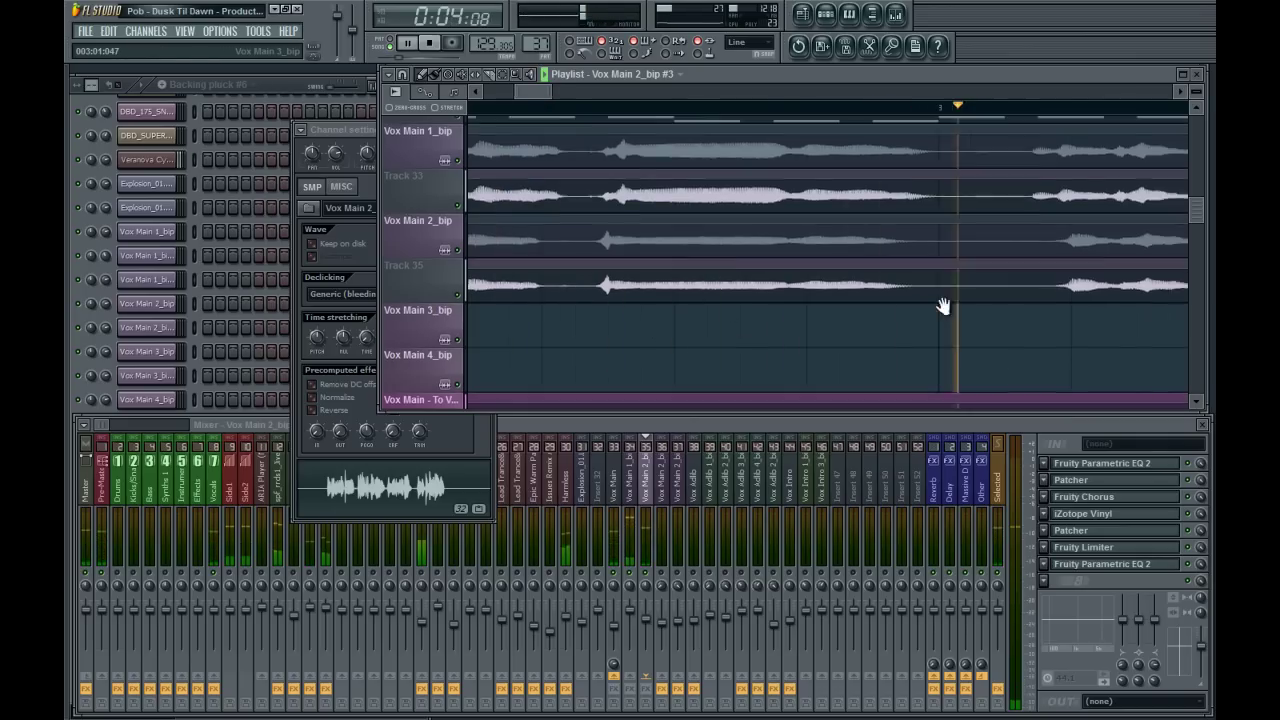
scroll(560, 315, "up", 1)
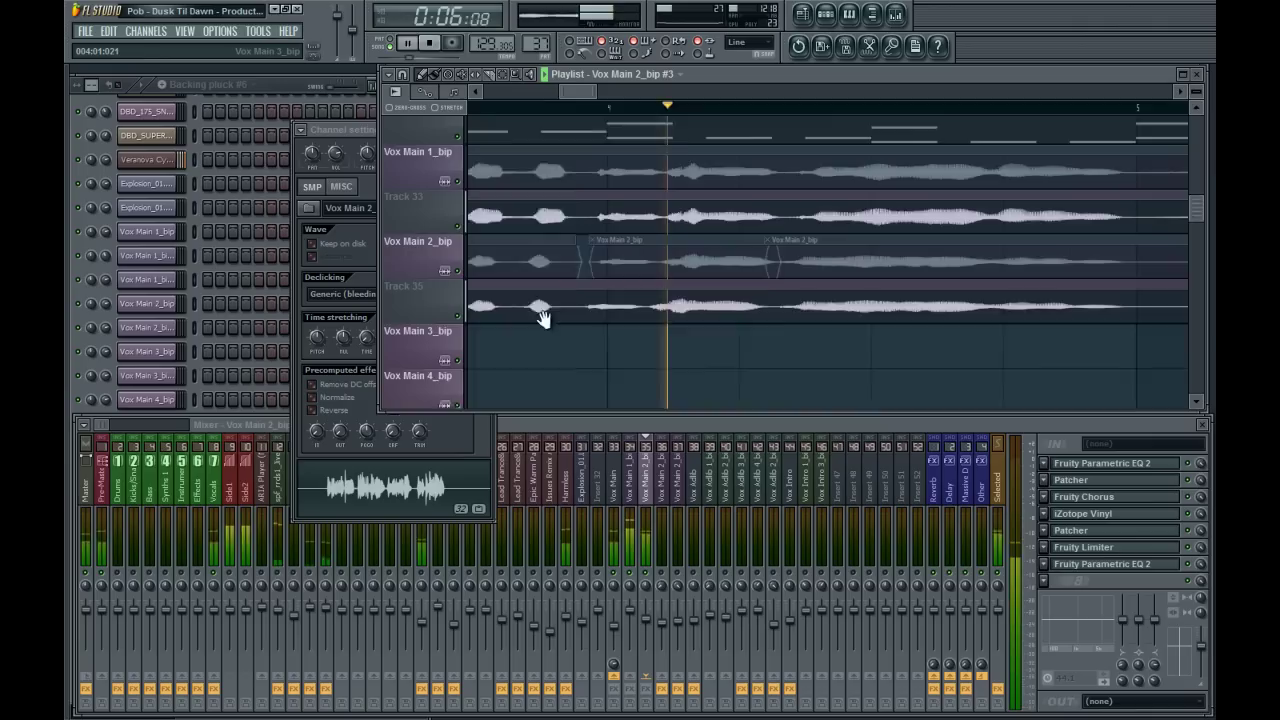
scroll(660, 290, "down", 1)
Replay the passage leading into bar 4 to check the timing between the two vocals.
left_click(543, 106)
key("space")
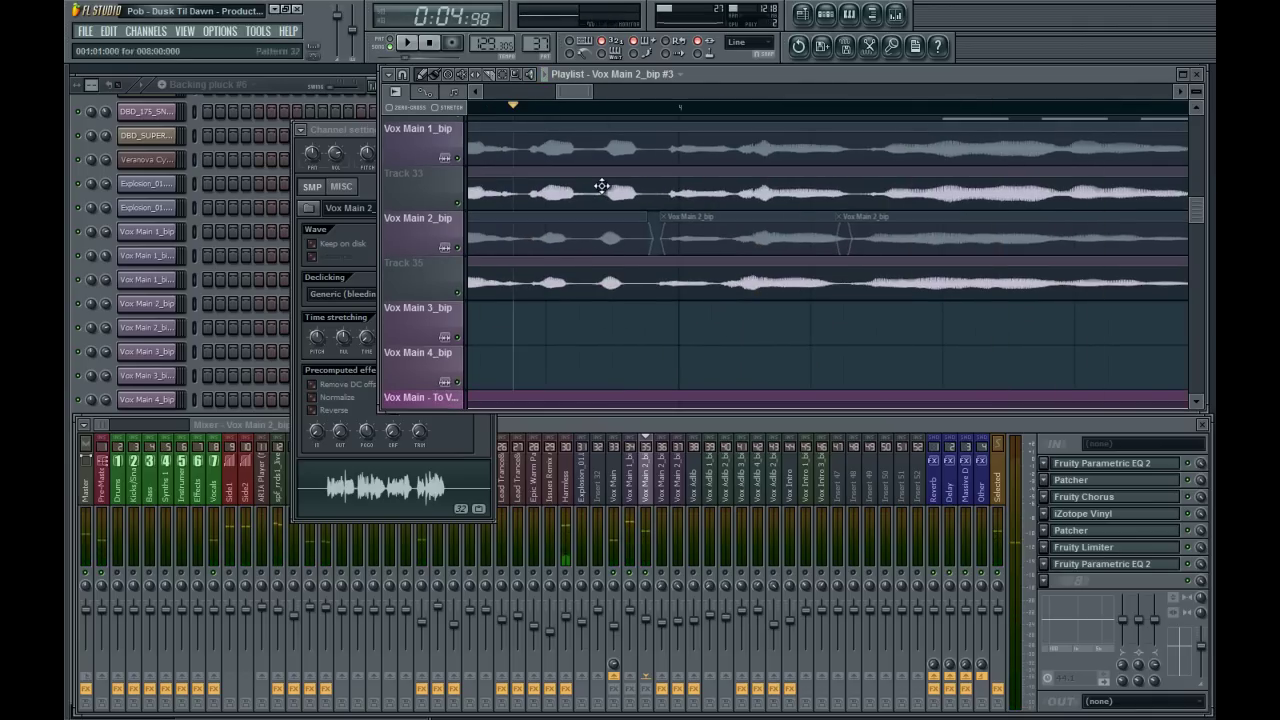
key("space")
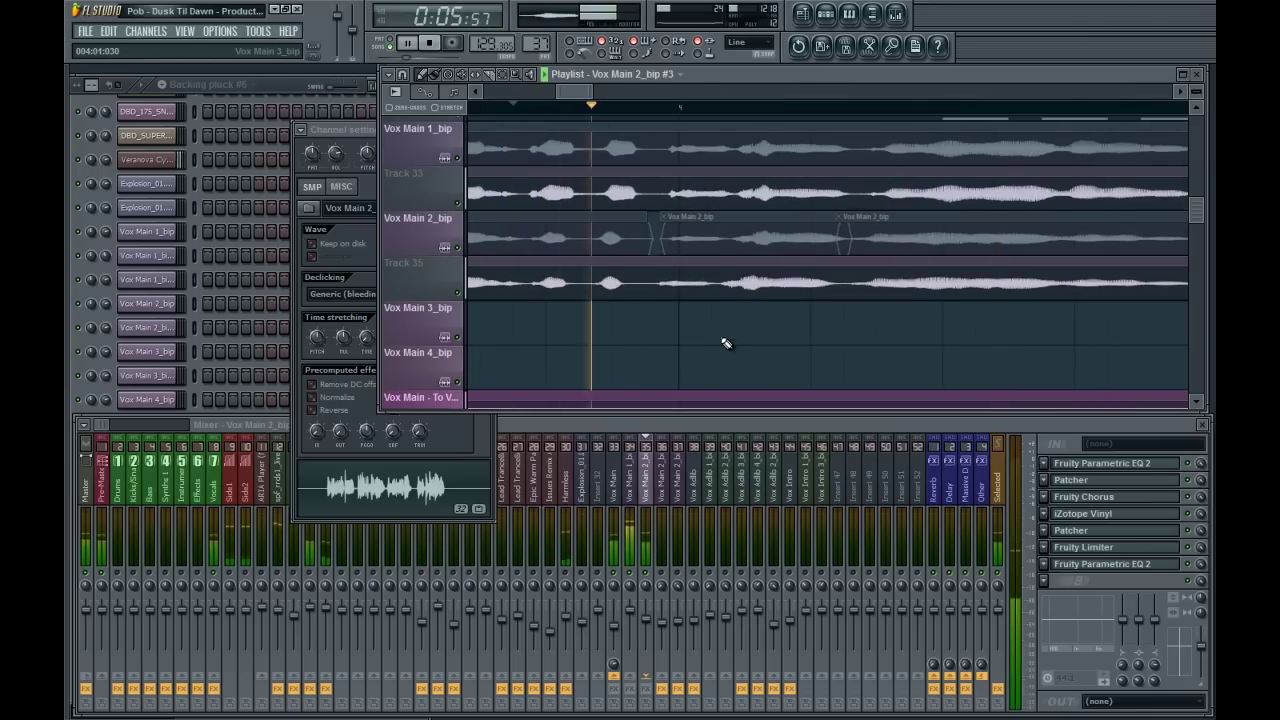
key("space")
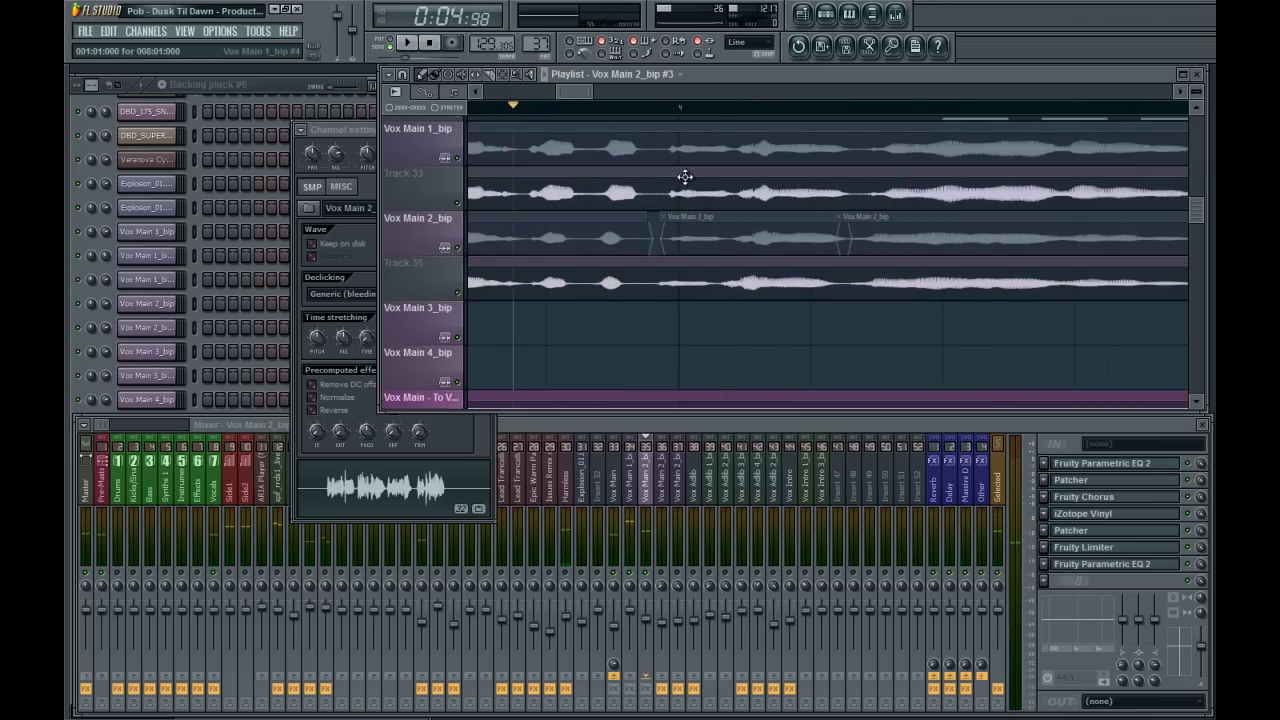
Slice out the Vox Main 2_bip #3 phrase around bar 4 and shift it later to 003:04:081 to match Vox Main 1_bip #4.
left_click(648, 290)
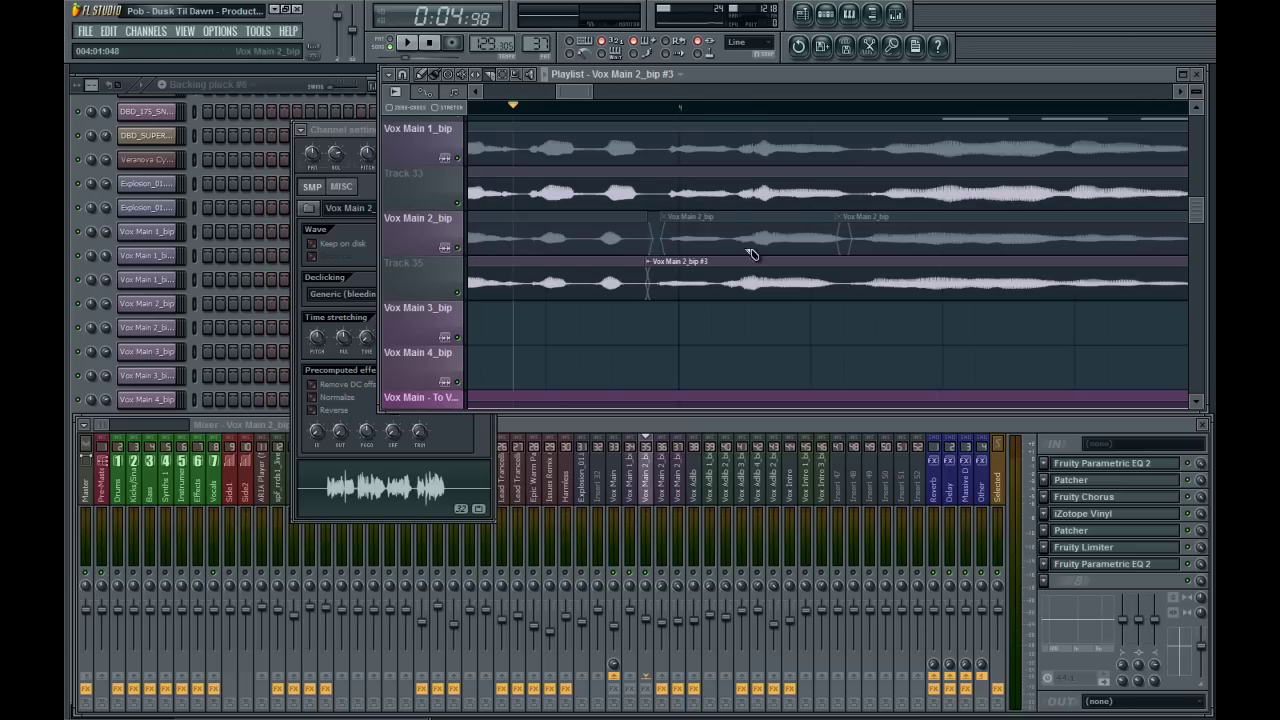
left_click(708, 108)
left_click(709, 108)
key("space")
left_click(845, 291)
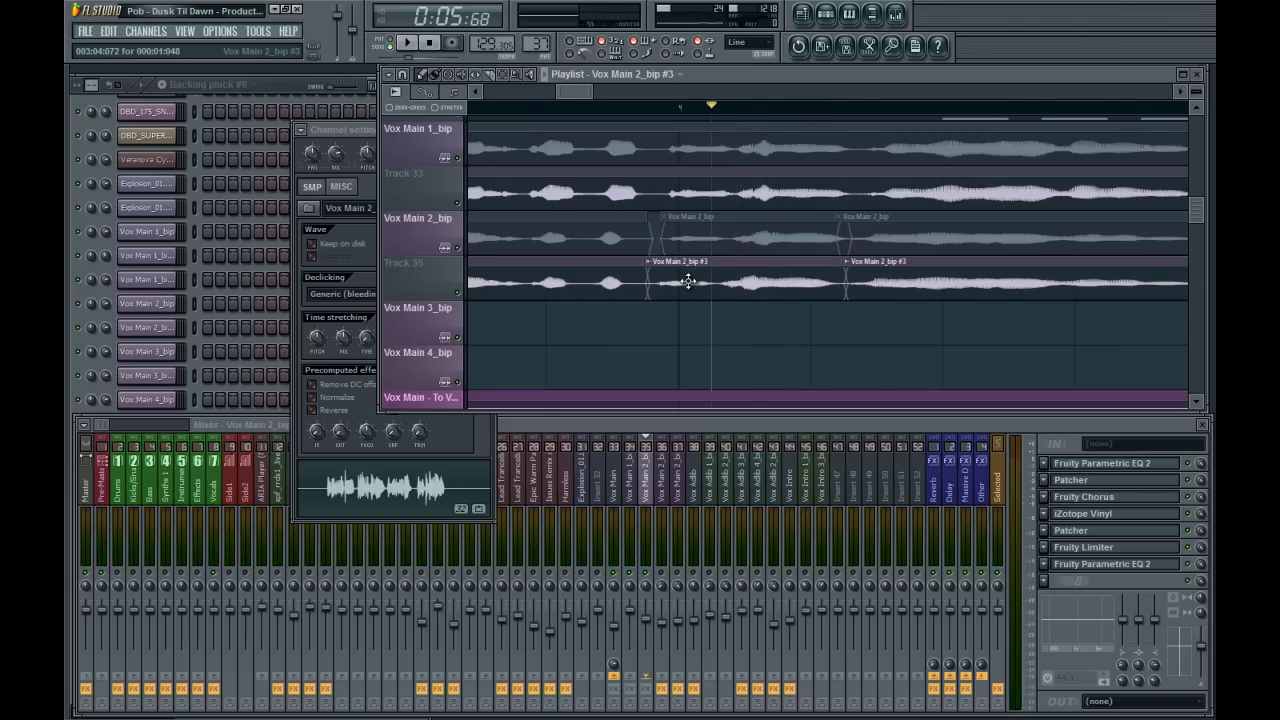
left_click_drag(692, 281, 713, 286)
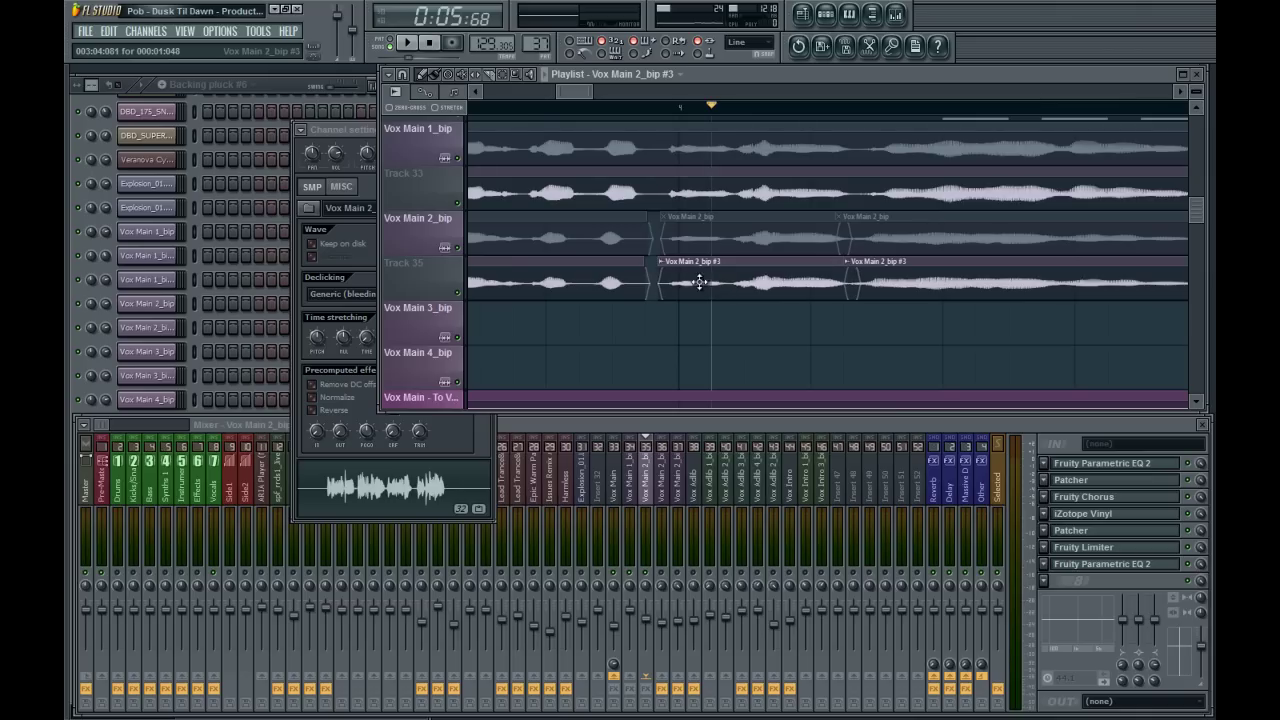
key("space")
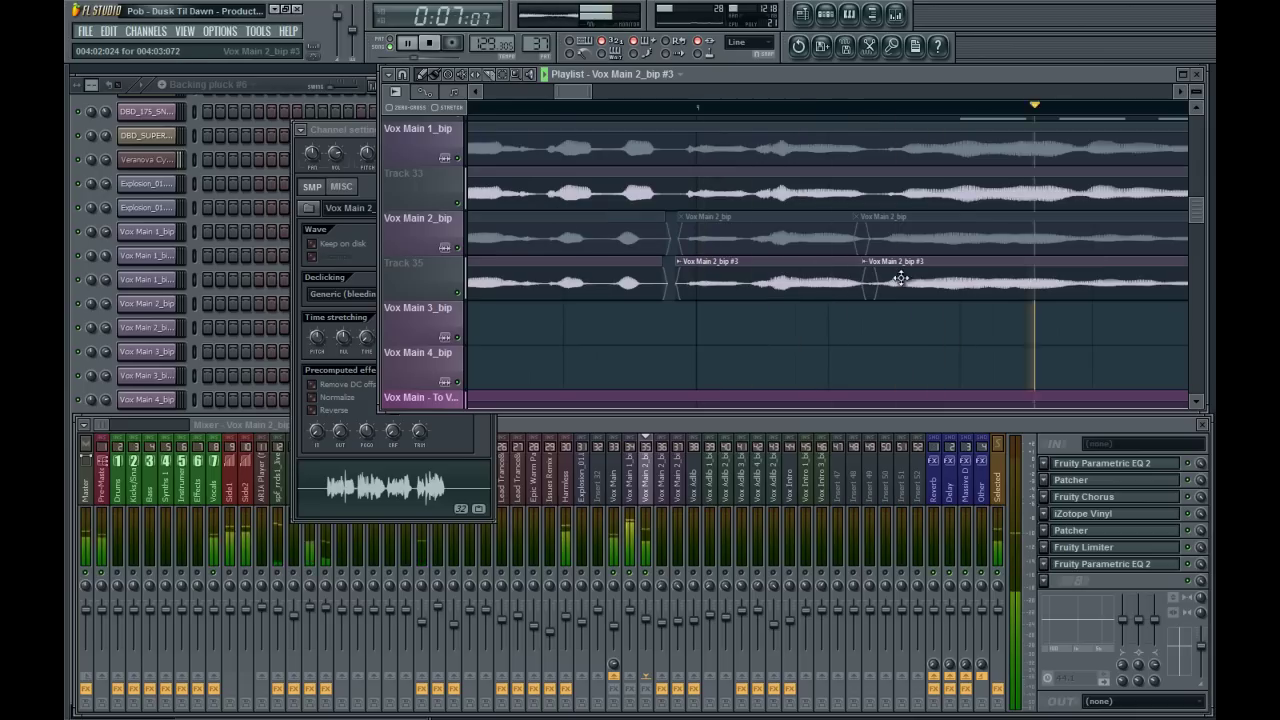
Shift the Vox Main 2_bip #3 slice in the middle of bar 4 slightly later, to 004:02:033.
key("space")
scroll(897, 296, "up", 2)
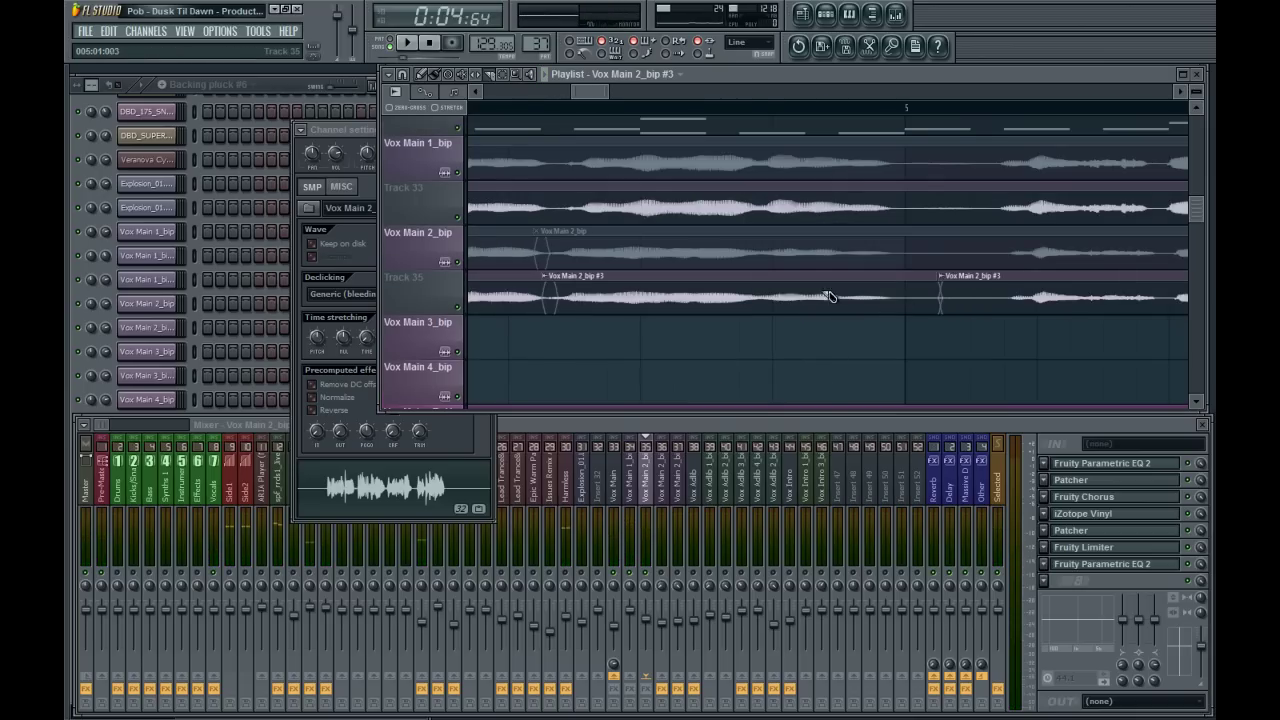
left_click_drag(611, 283, 627, 286)
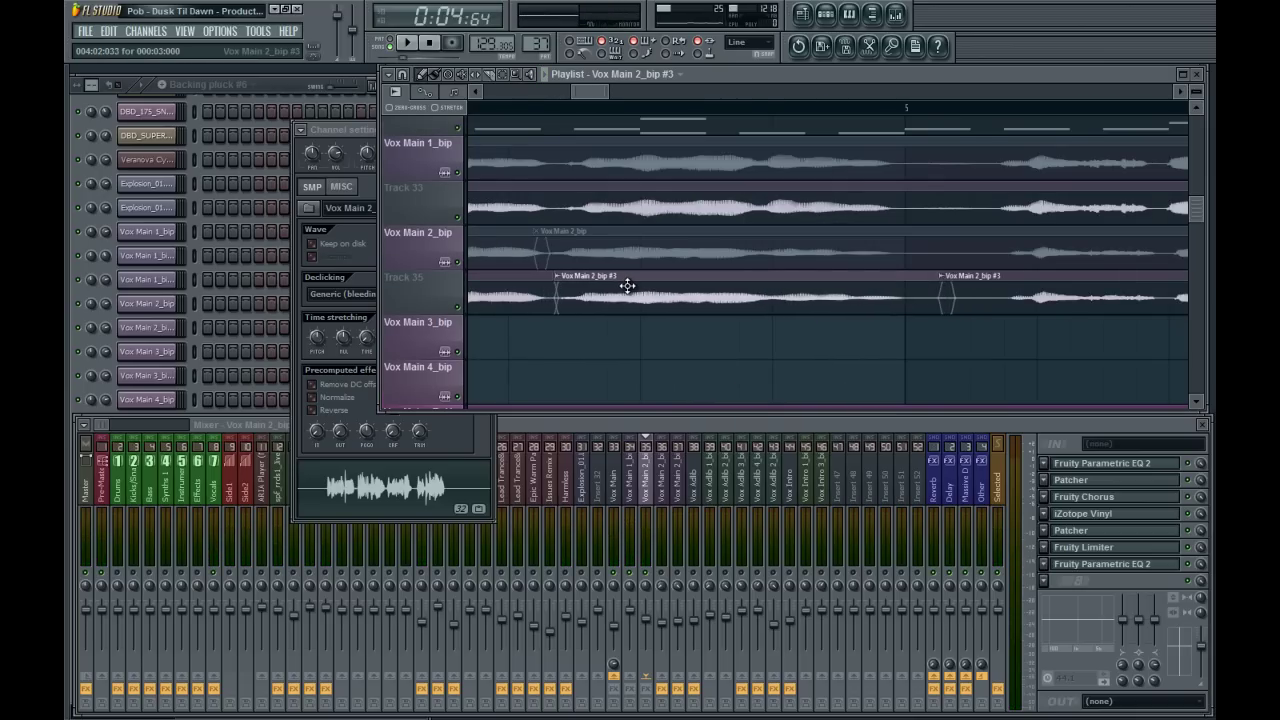
scroll(610, 294, "down", 2)
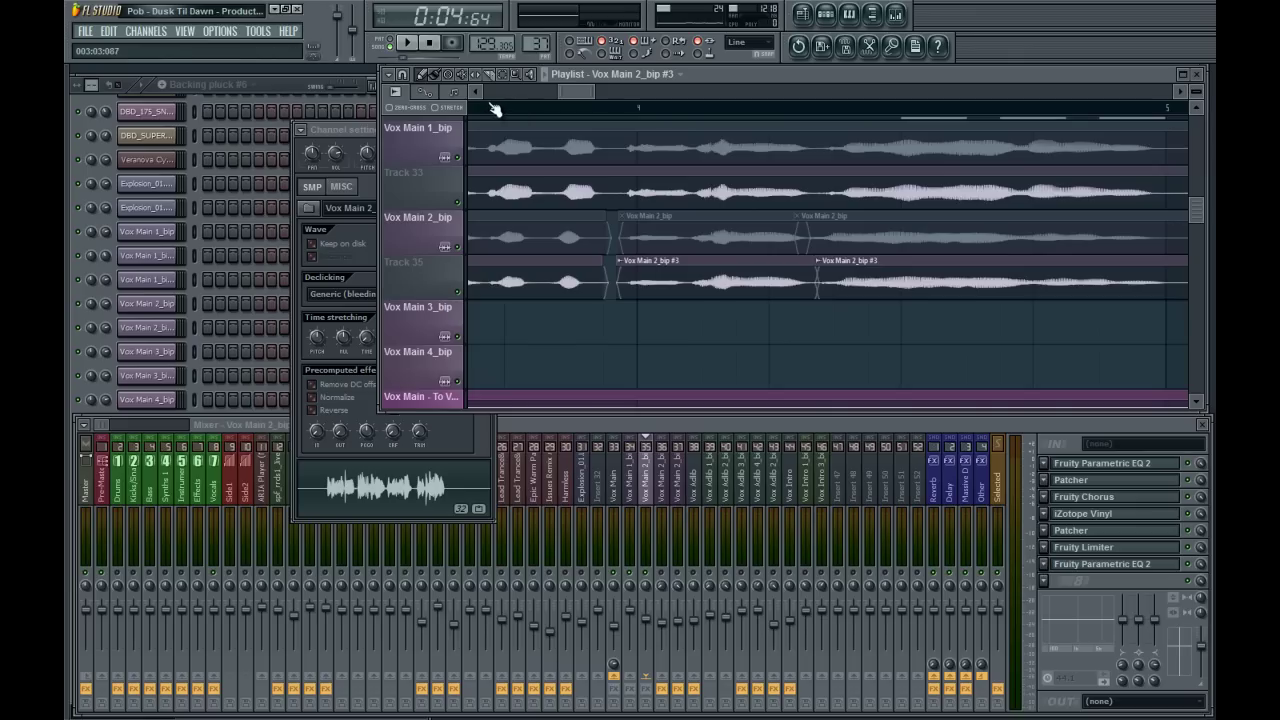
Slice out the Vox Main 2_bip #3 phrase in bar 6 and shift it slightly to match Vox Main 1_bip #4.
left_click(504, 106)
key("space")
left_click_drag(823, 300, 669, 306)
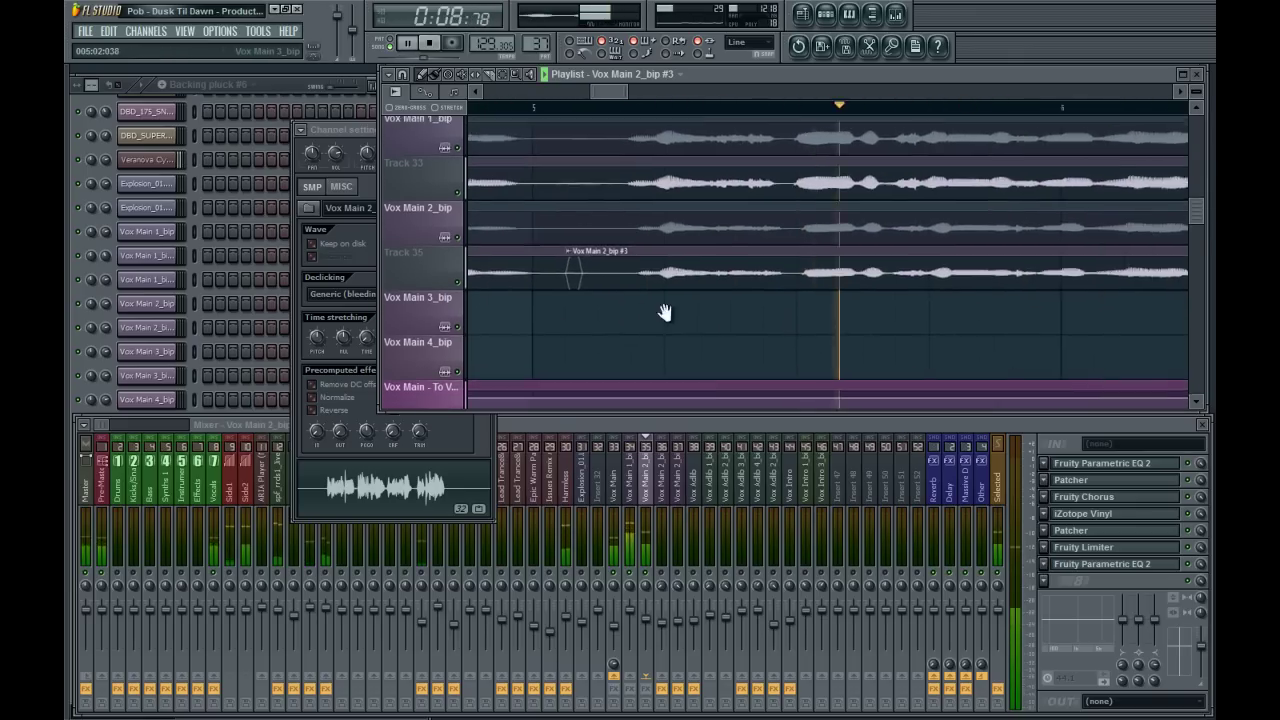
scroll(800, 296, "right", 4)
key("space")
left_click(679, 267)
left_click(1028, 266)
left_click_drag(719, 237, 735, 262)
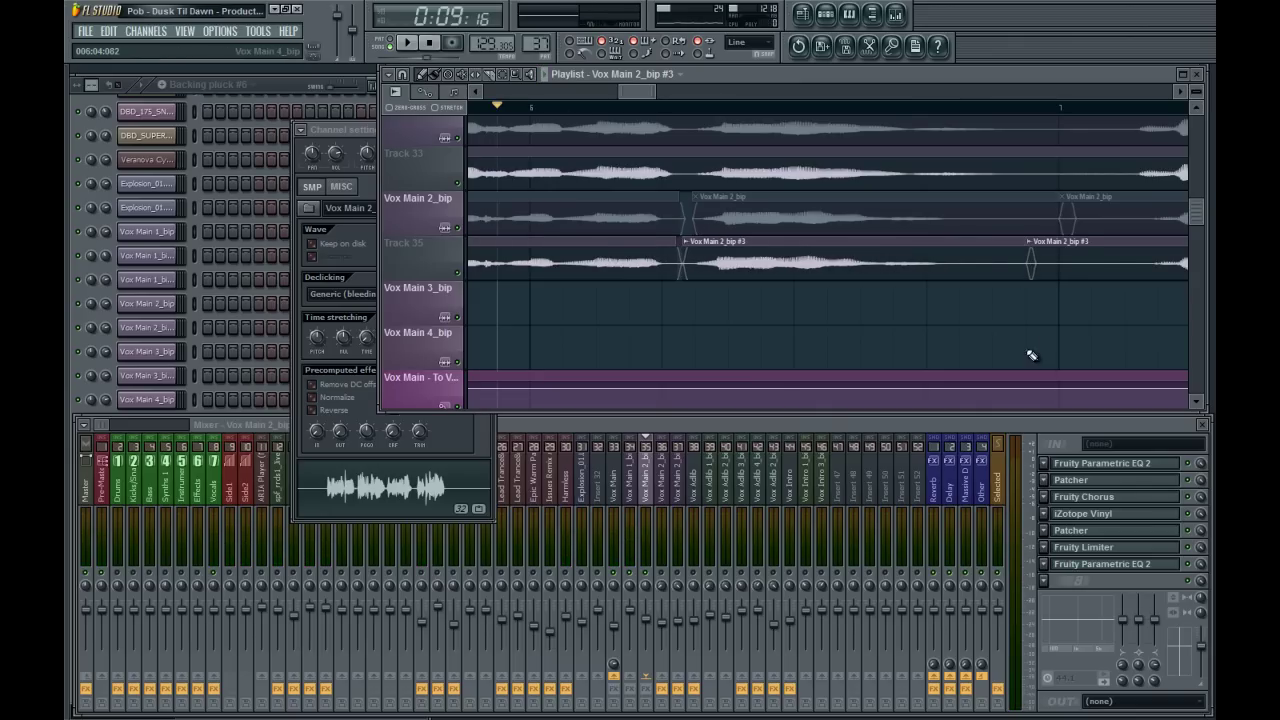
Slice the Vox Main 2_bip #3 clip just before the long phrase in the second beat of bar 8.
key("space")
scroll(1000, 320, "up", 3)
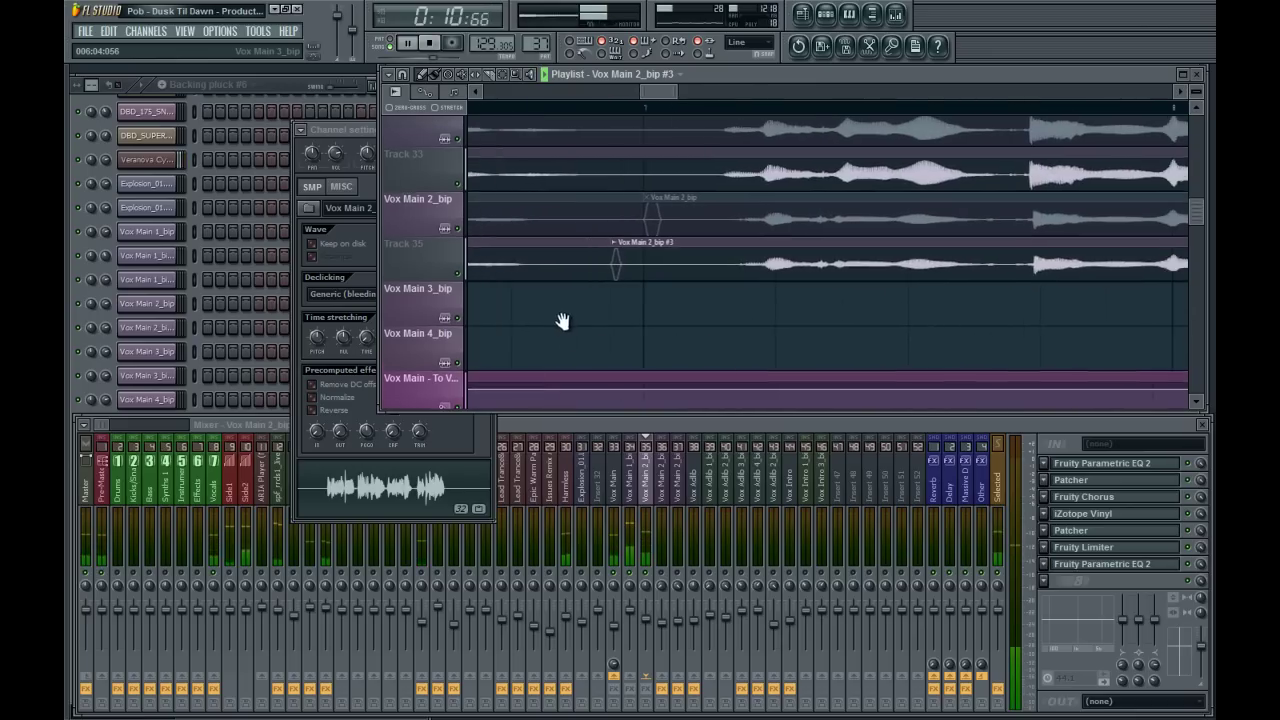
left_click_drag(859, 329, 523, 314)
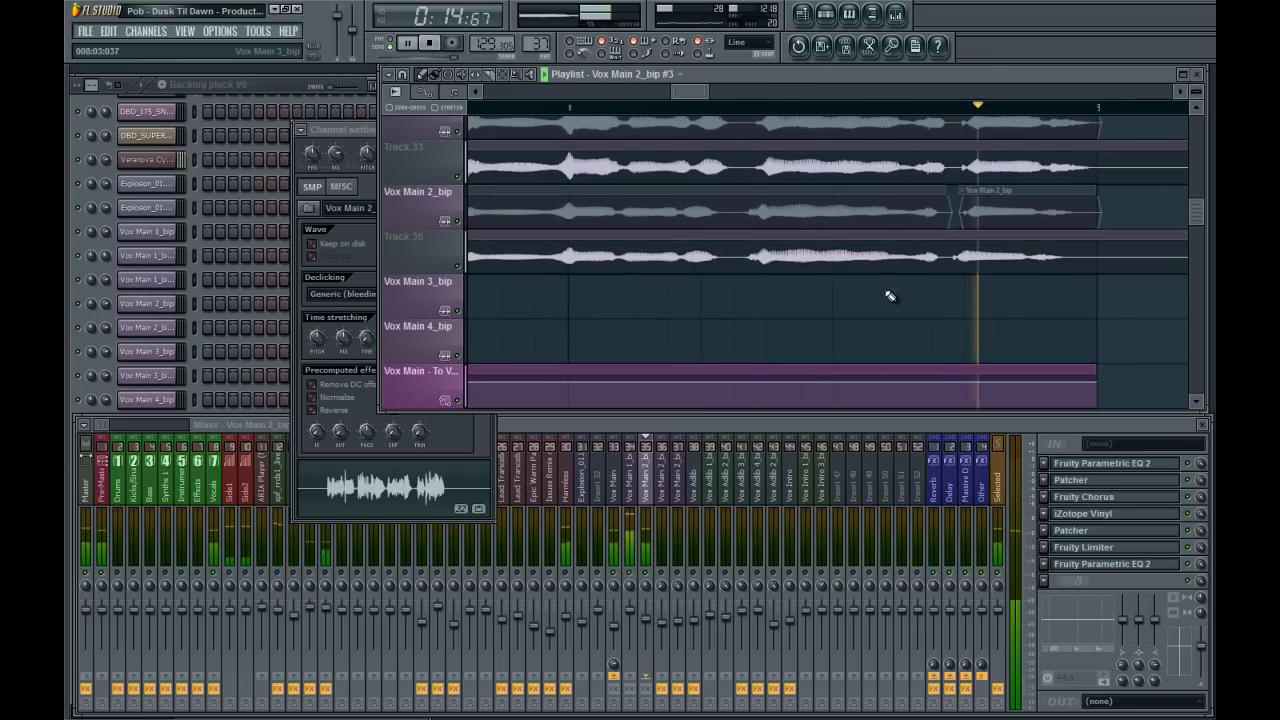
key("space")
left_click(740, 265)
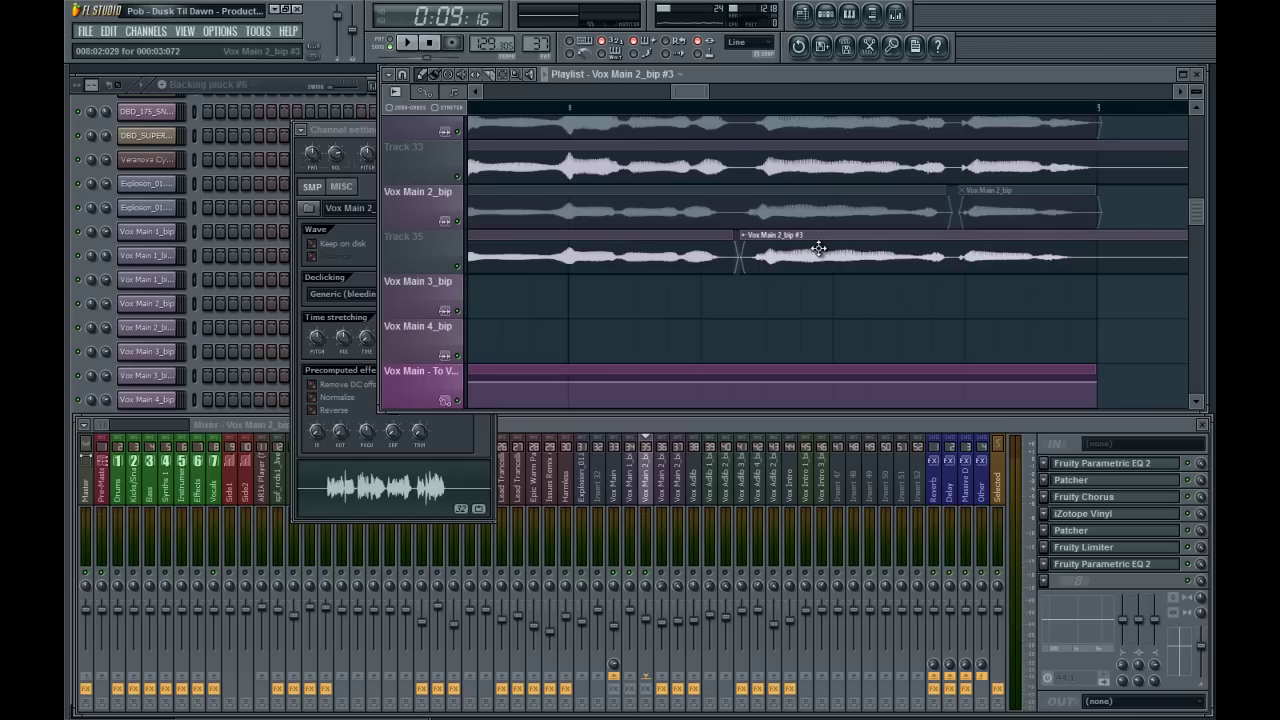
Replay bar 8 to check the timing of the sliced Vox Main 2_bip #3 phrase.
left_click(600, 106)
key("space")
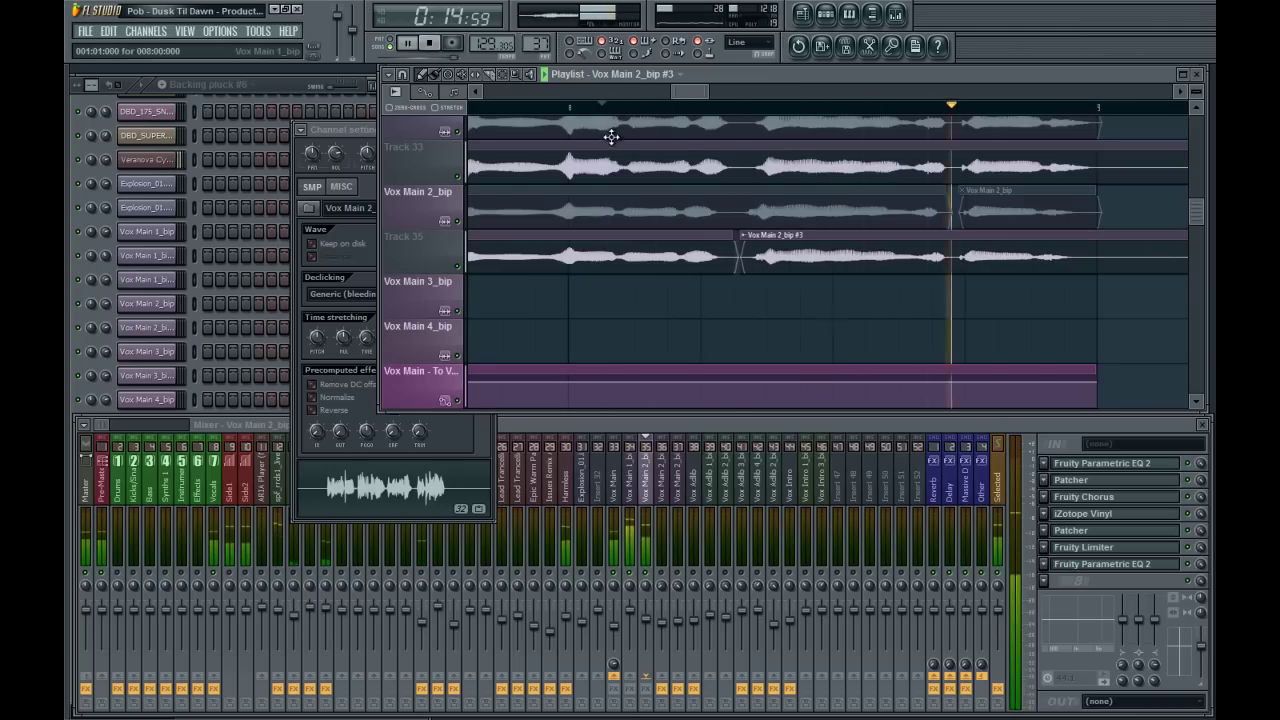
scroll(630, 185, "down", 3)
key("space")
scroll(553, 163, "down", 2)
Play both vocal clips through from bar 1 and check the Vox Main 1_bip and Vox Main 2_bip mixer levels.
left_click(484, 106)
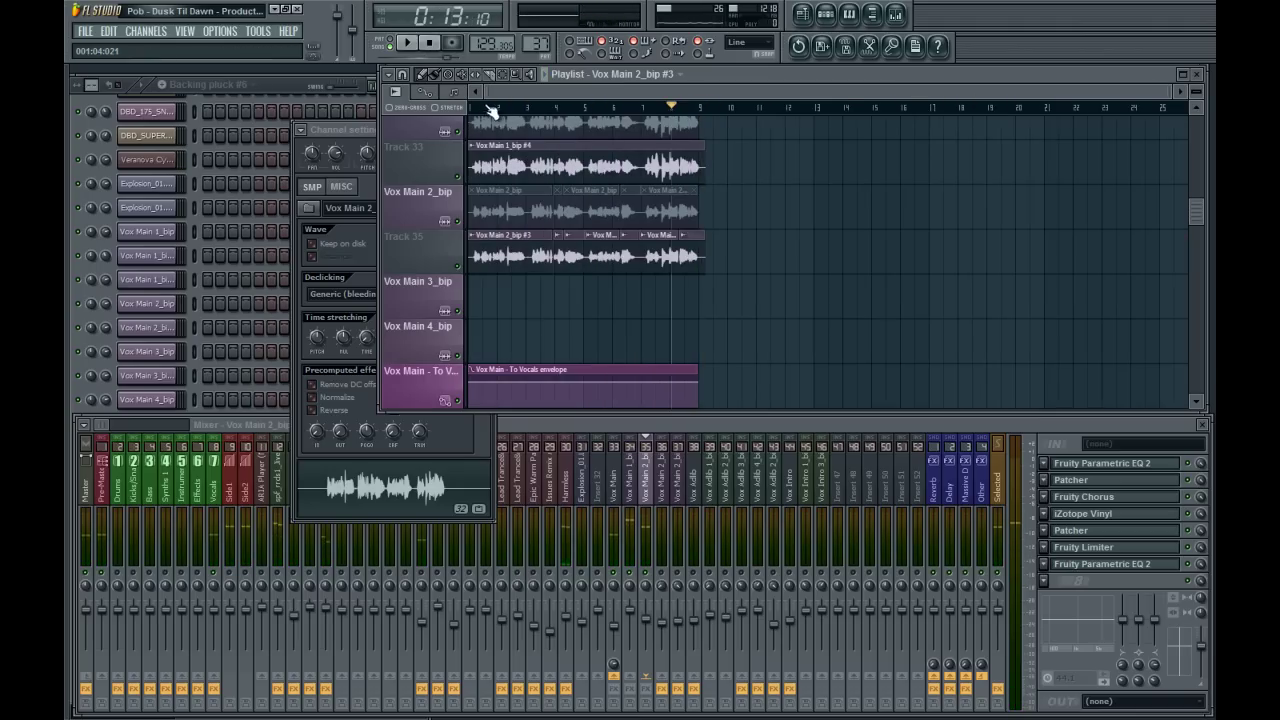
key("space")
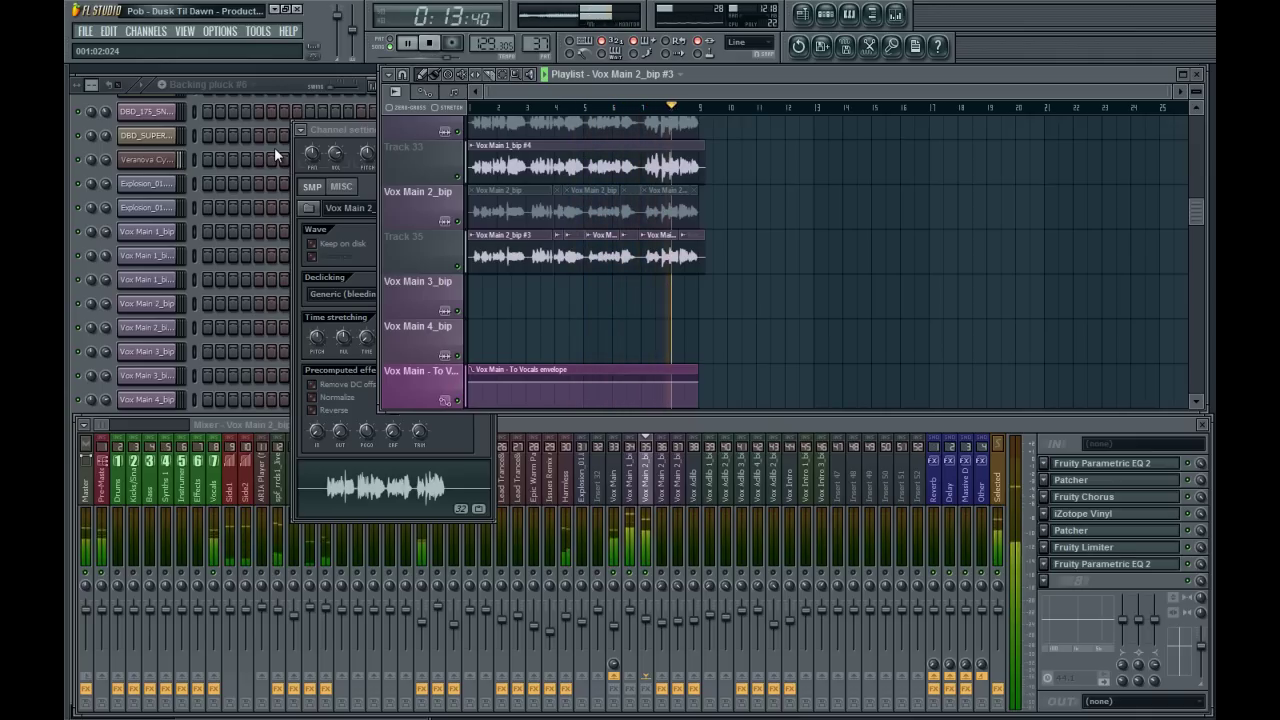
left_click(631, 581)
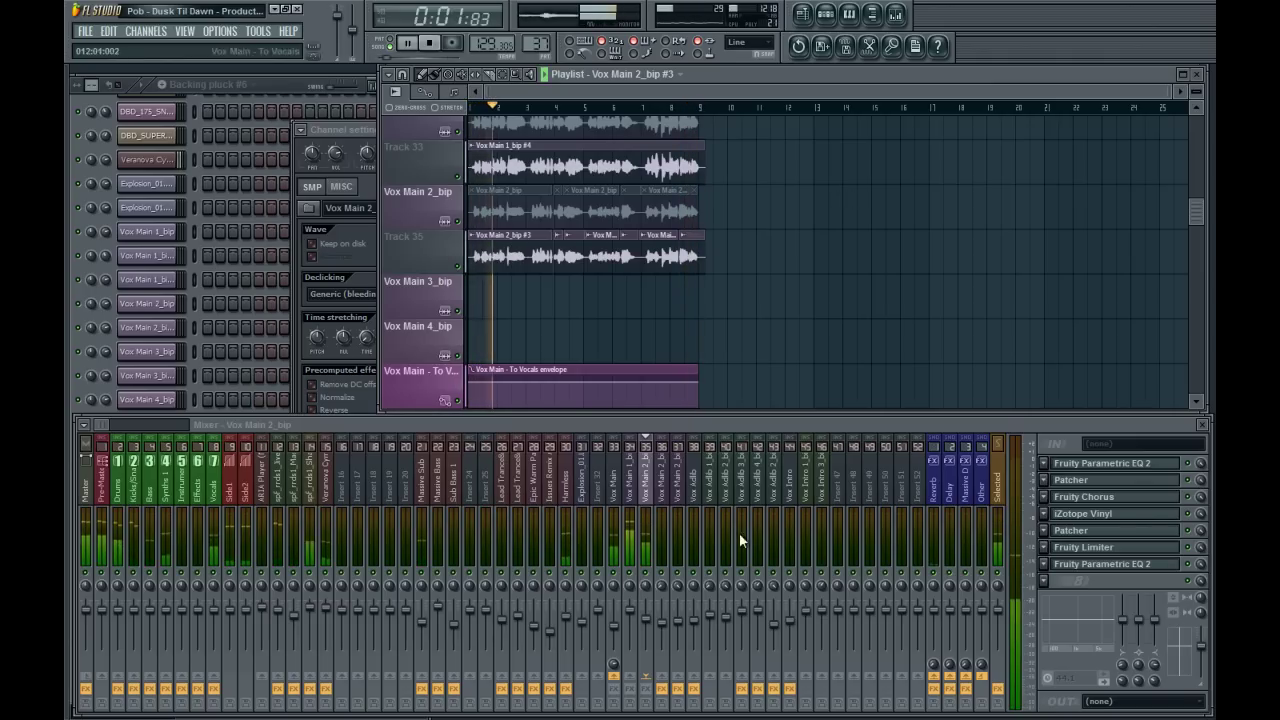
left_click(651, 612)
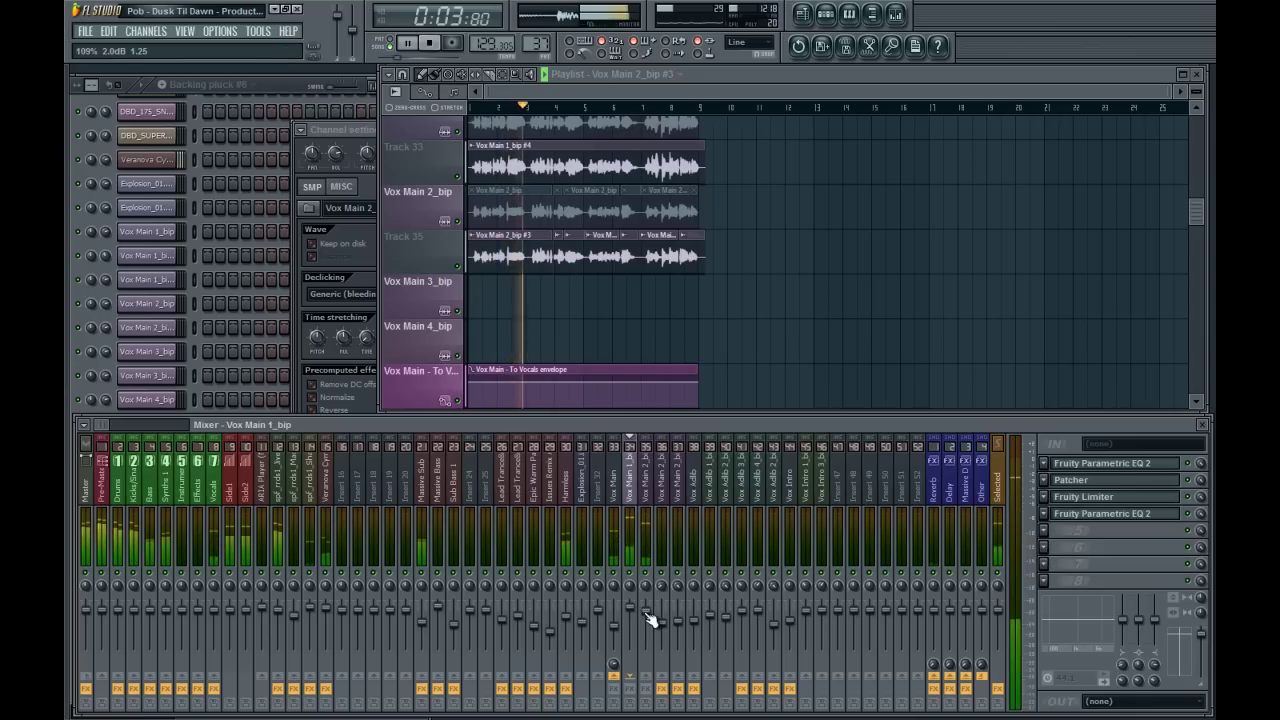
left_click(799, 367)
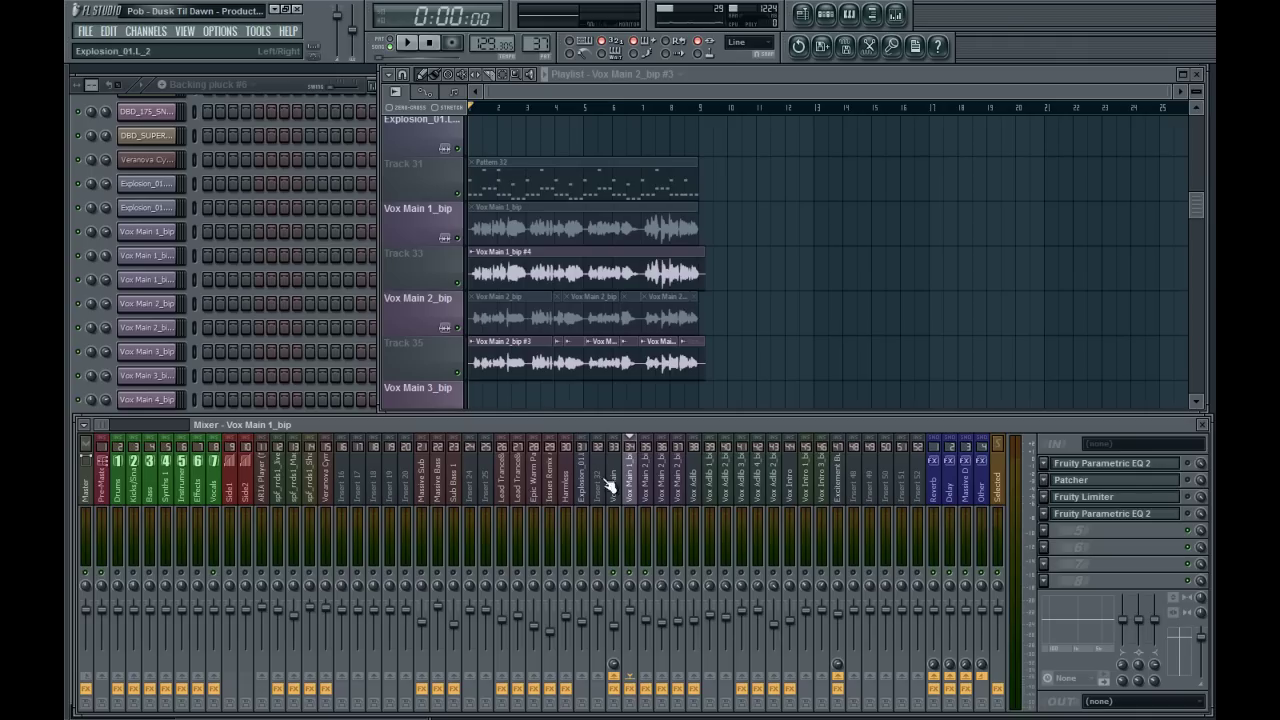
Examine the effect chains on the Vox Main, Vox Main 1_bip and Vox Main 2_bip mixer tracks and play the vocals.
left_click(640, 490)
left_click(631, 486)
left_click(620, 487)
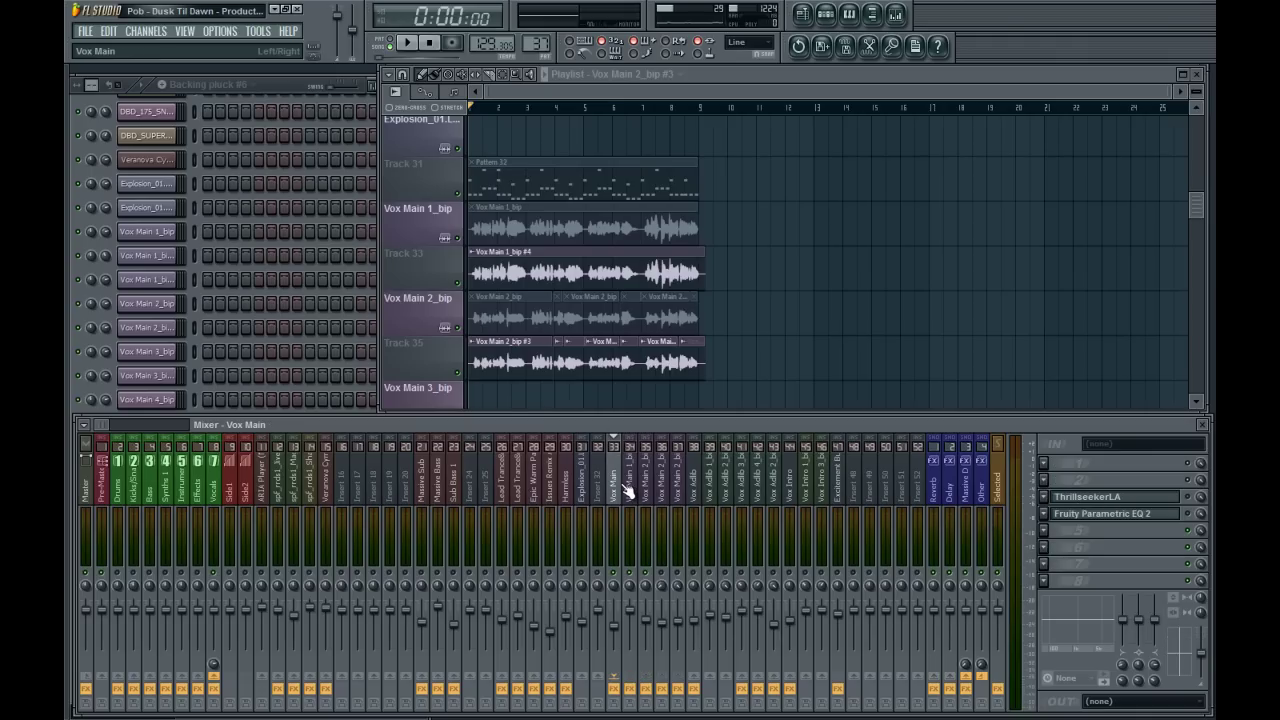
left_click(645, 490)
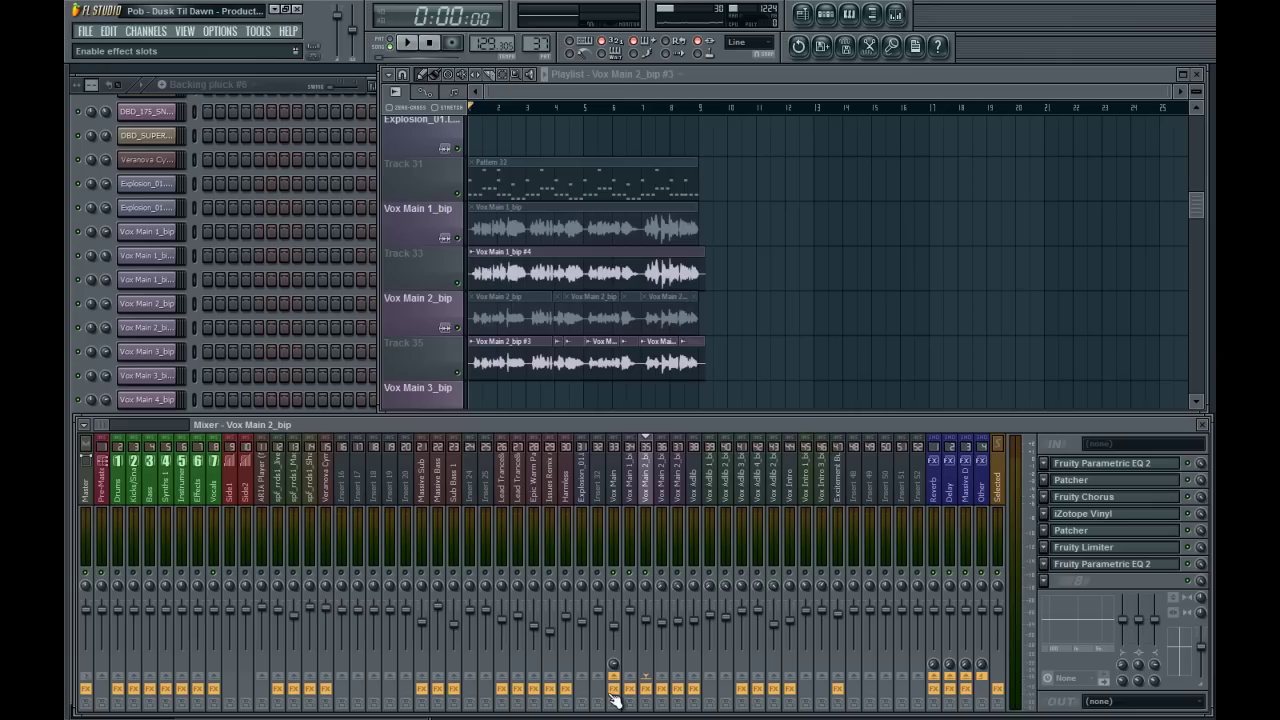
left_click(632, 491)
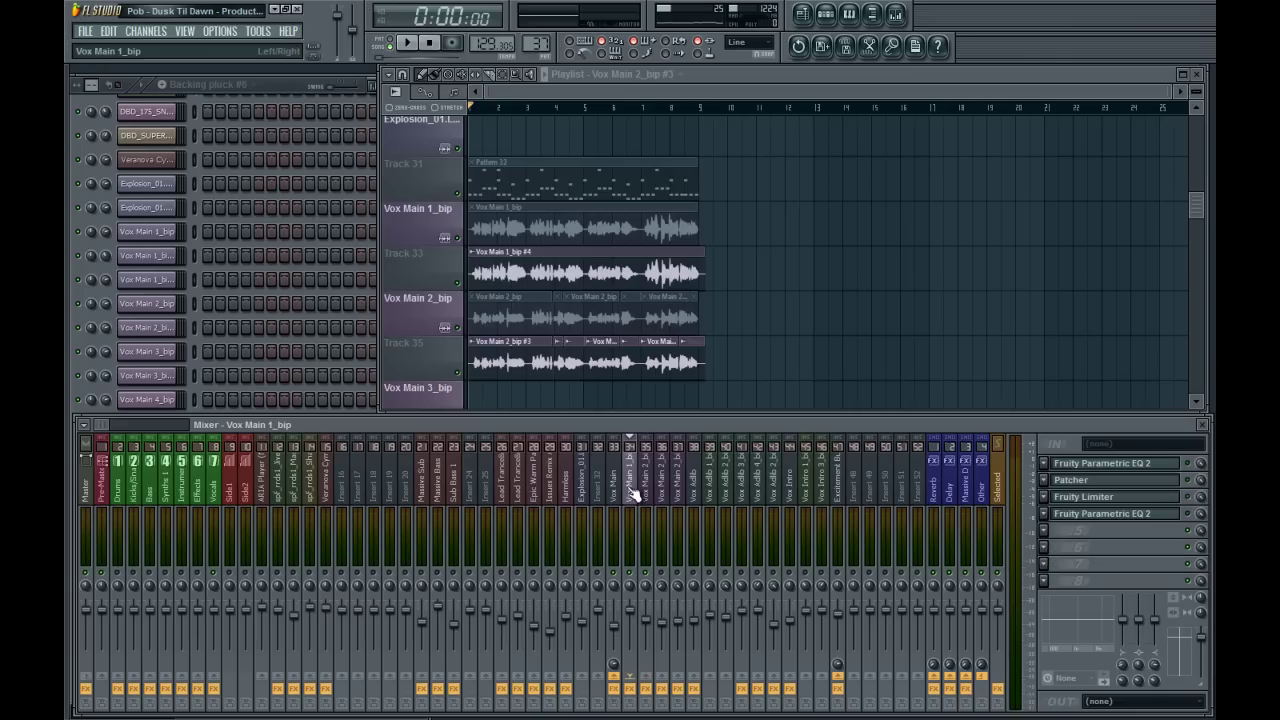
key("space")
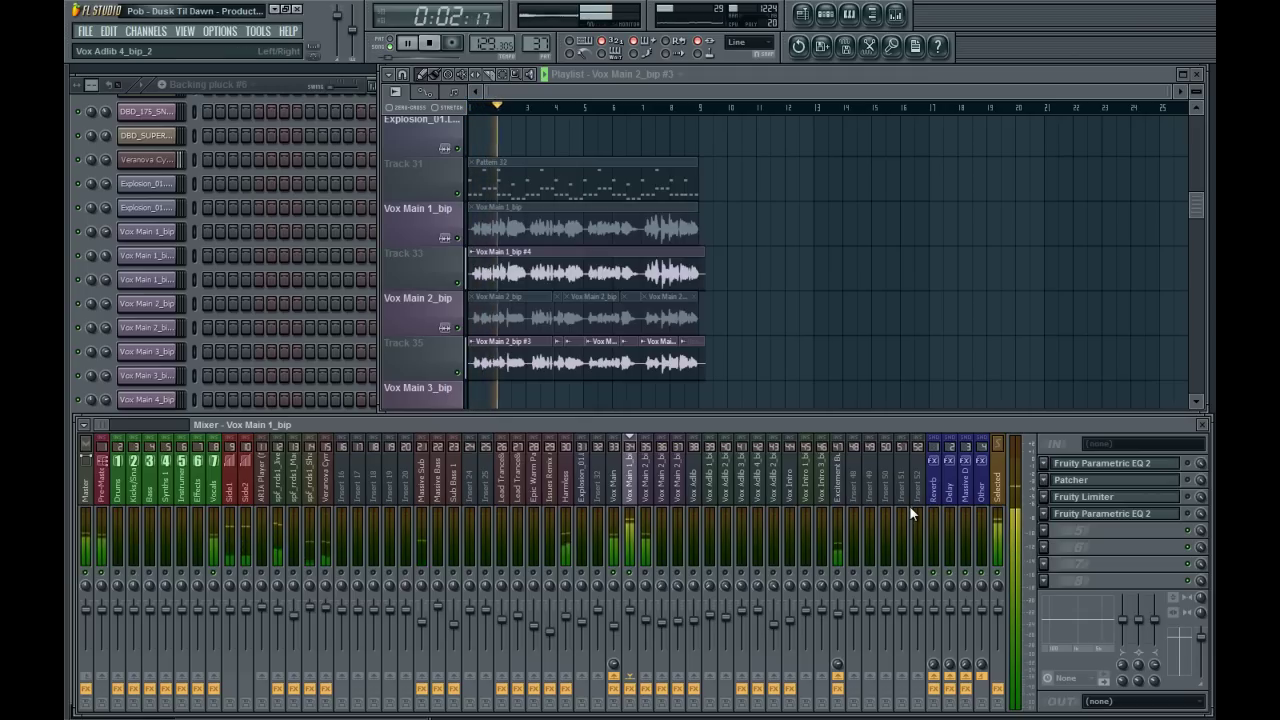
key("space")
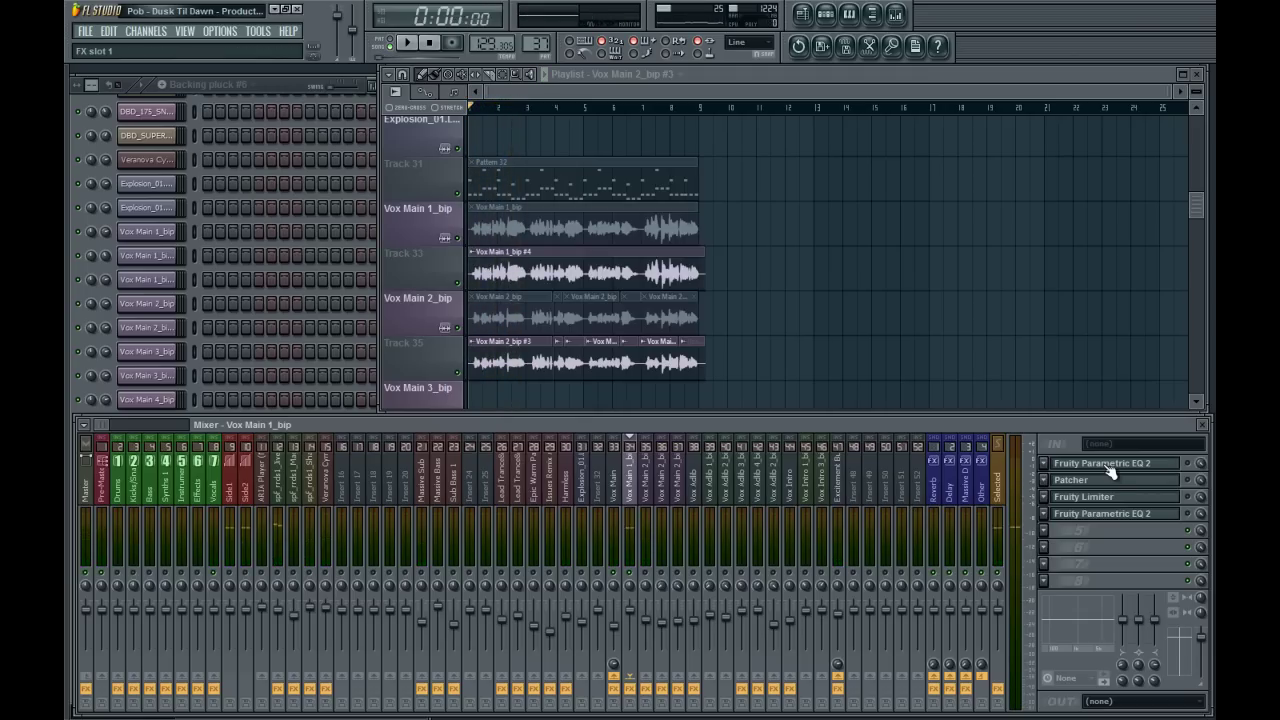
Open the first Fruity Parametric EQ 2 on Vox Main 1_bip and compare the vocal with it bypassed and active.
left_click(1100, 463)
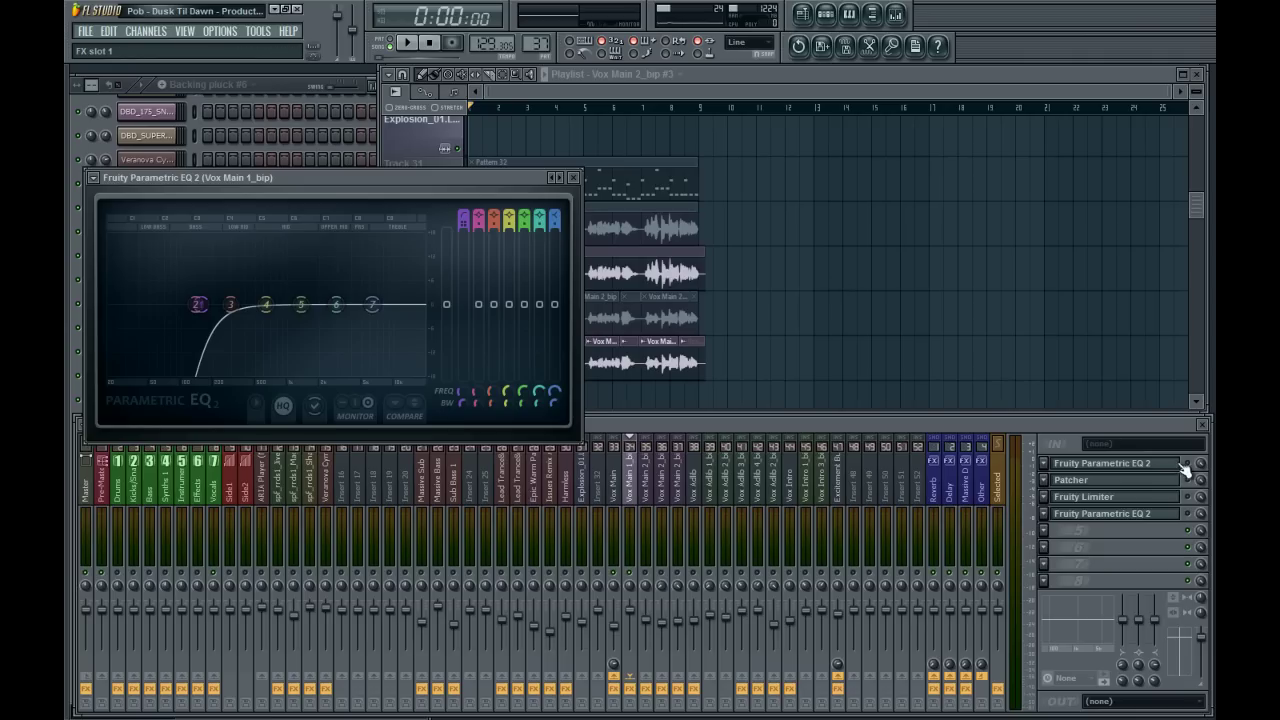
key("space")
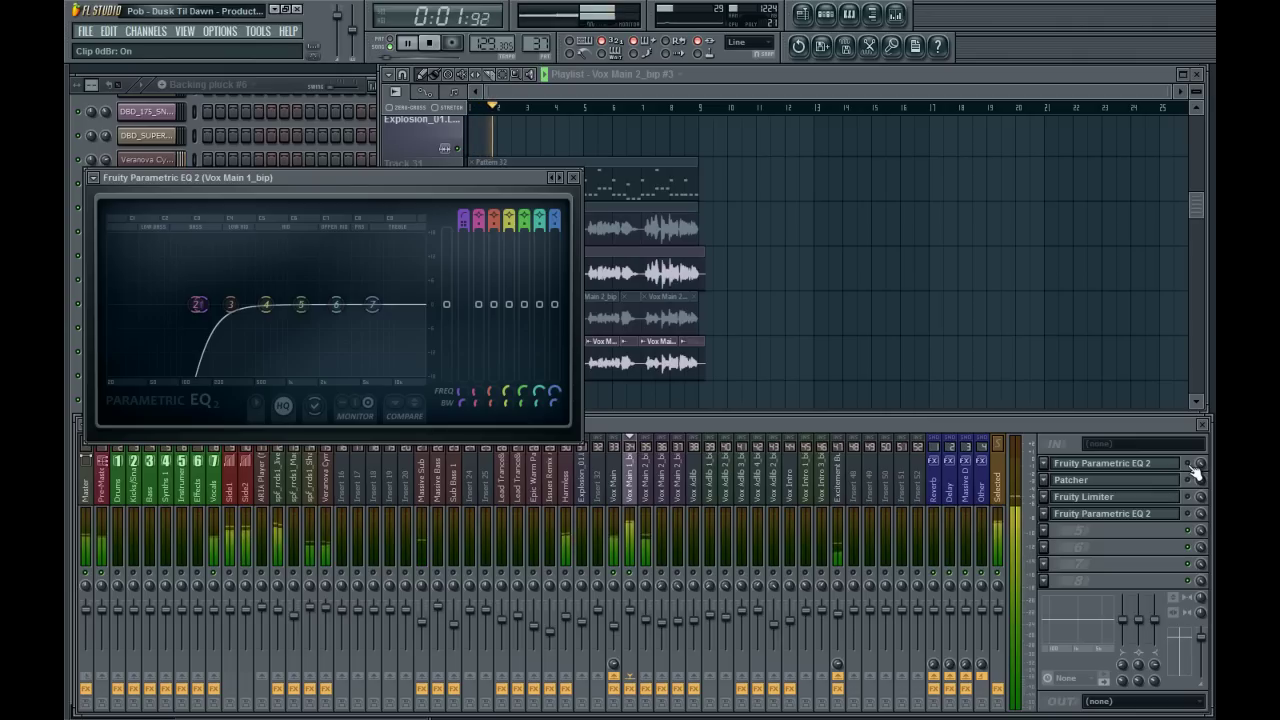
left_click(1196, 474)
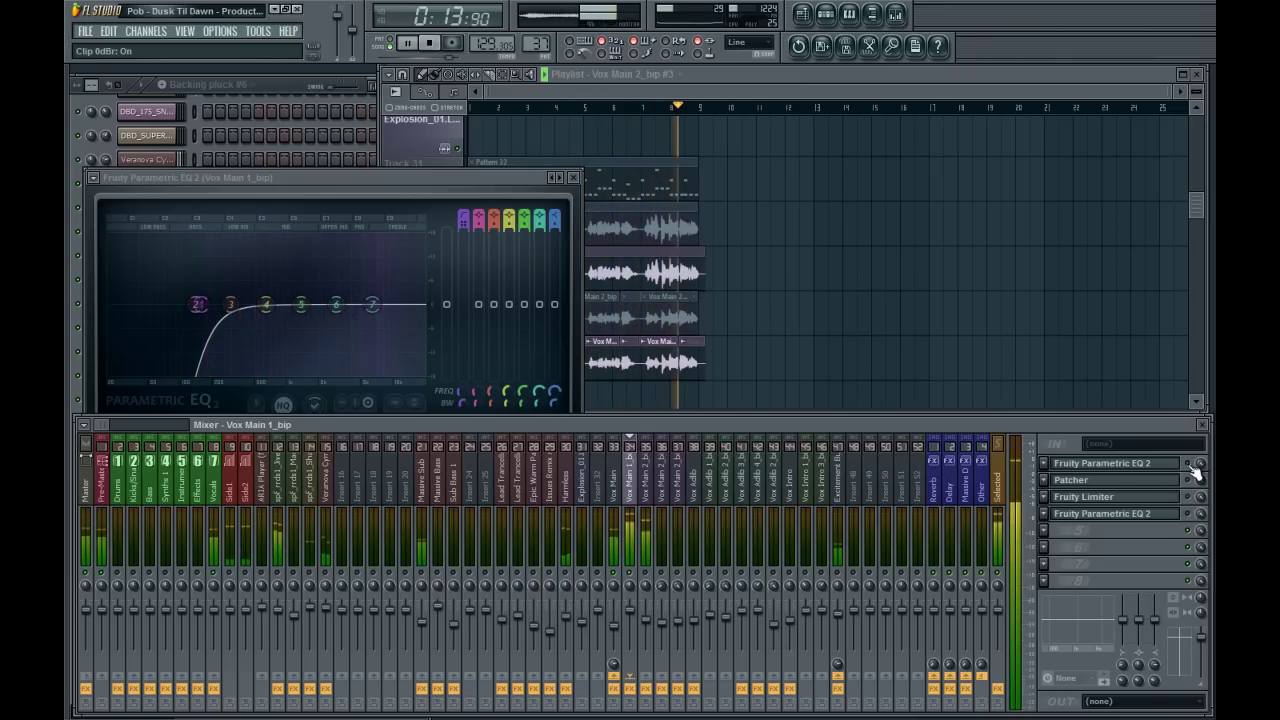
key("space")
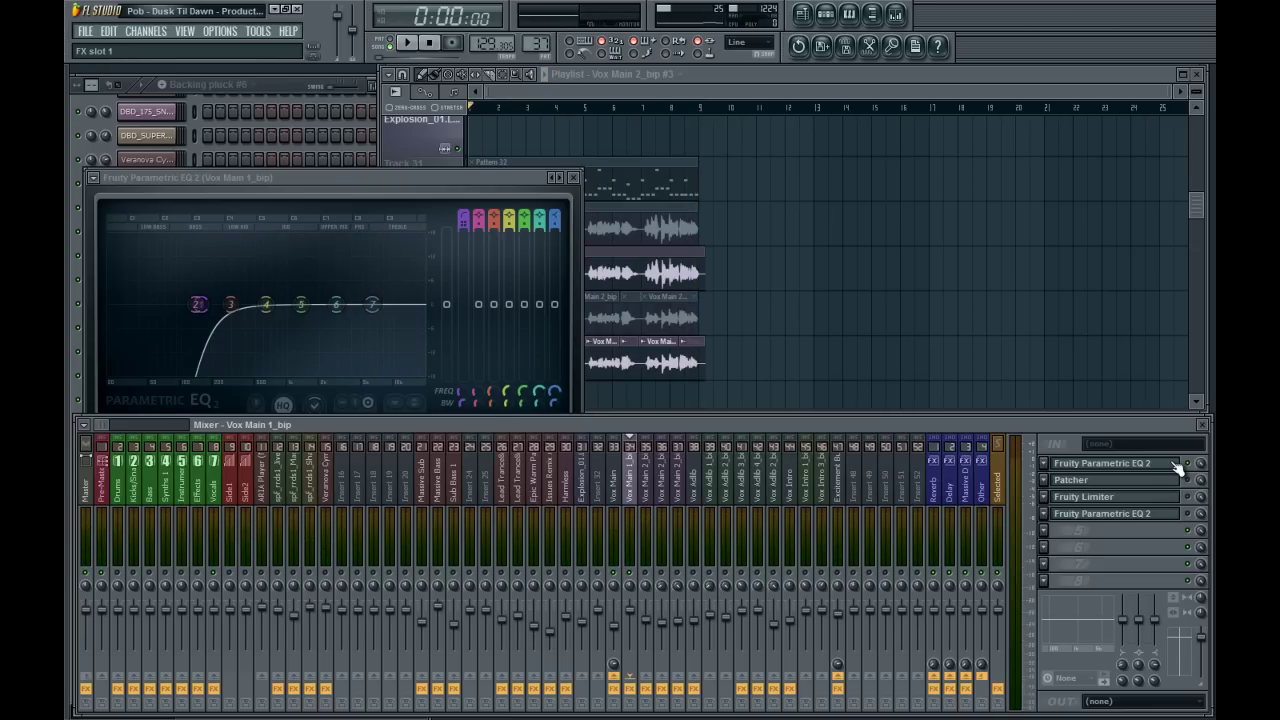
Open the Patcher on Vox Main 1_bip and examine the routing of its effects in the map view.
left_click(1137, 485)
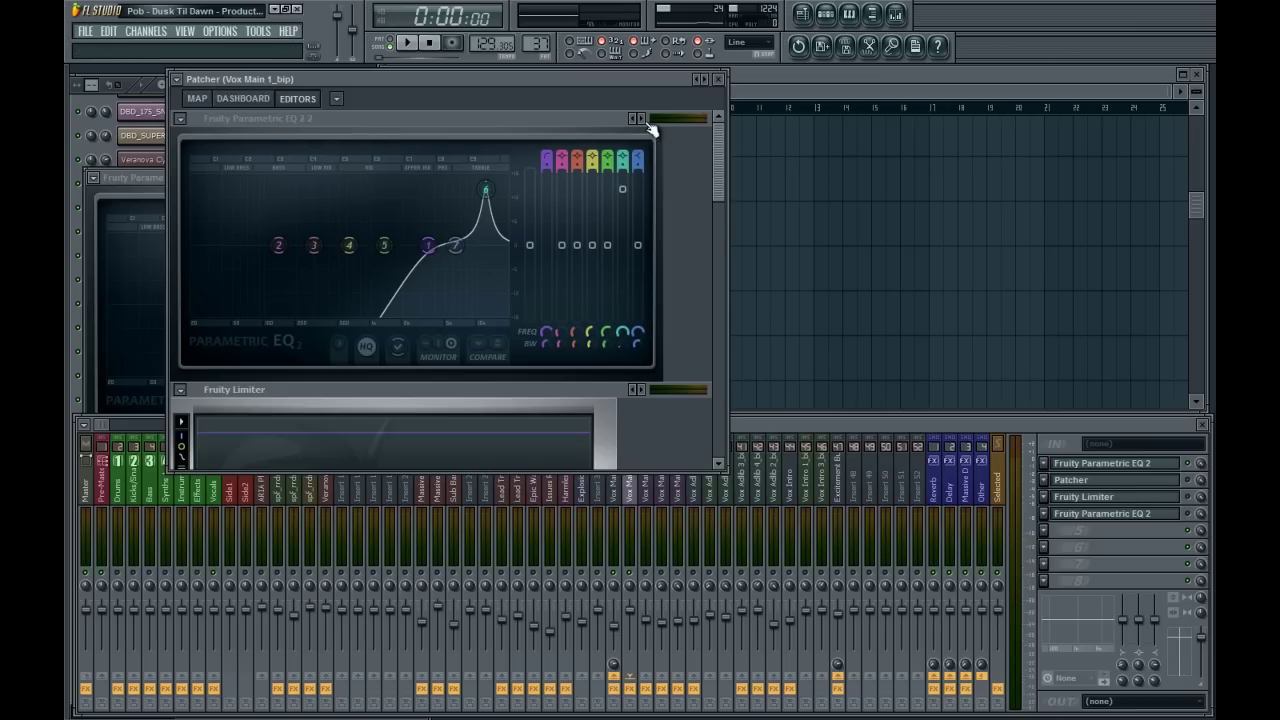
left_click(199, 98)
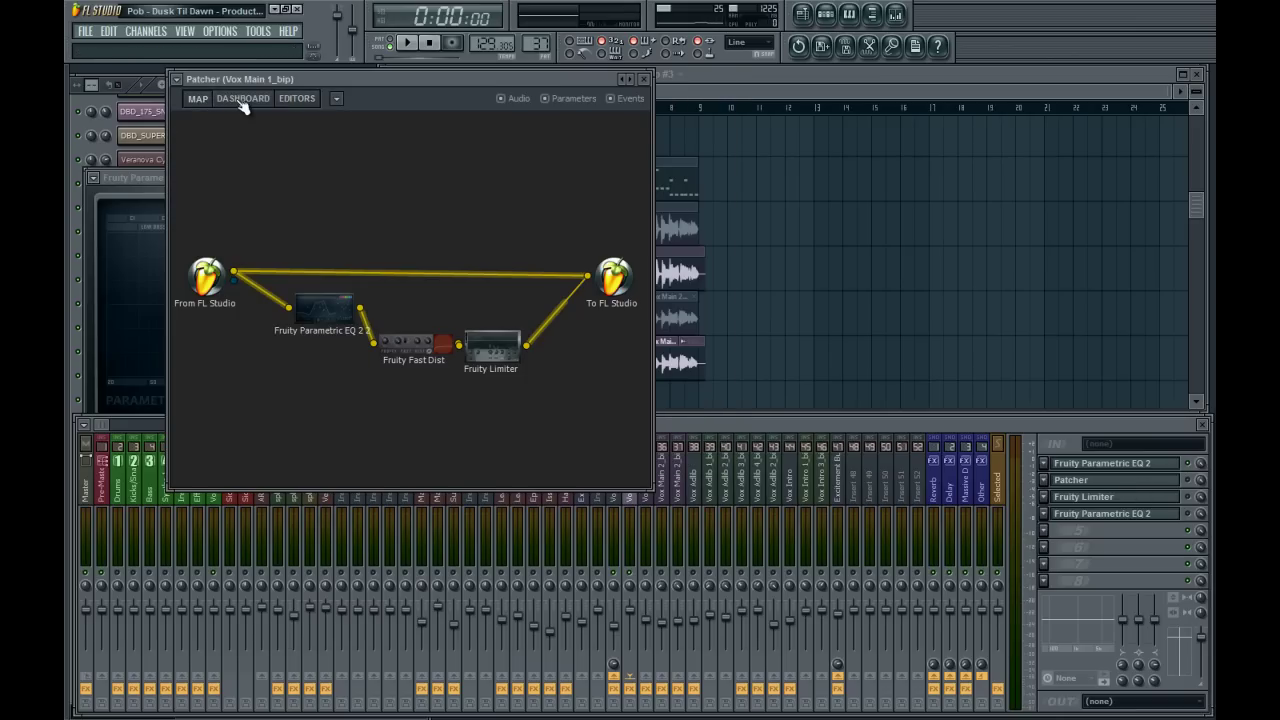
left_click(637, 533)
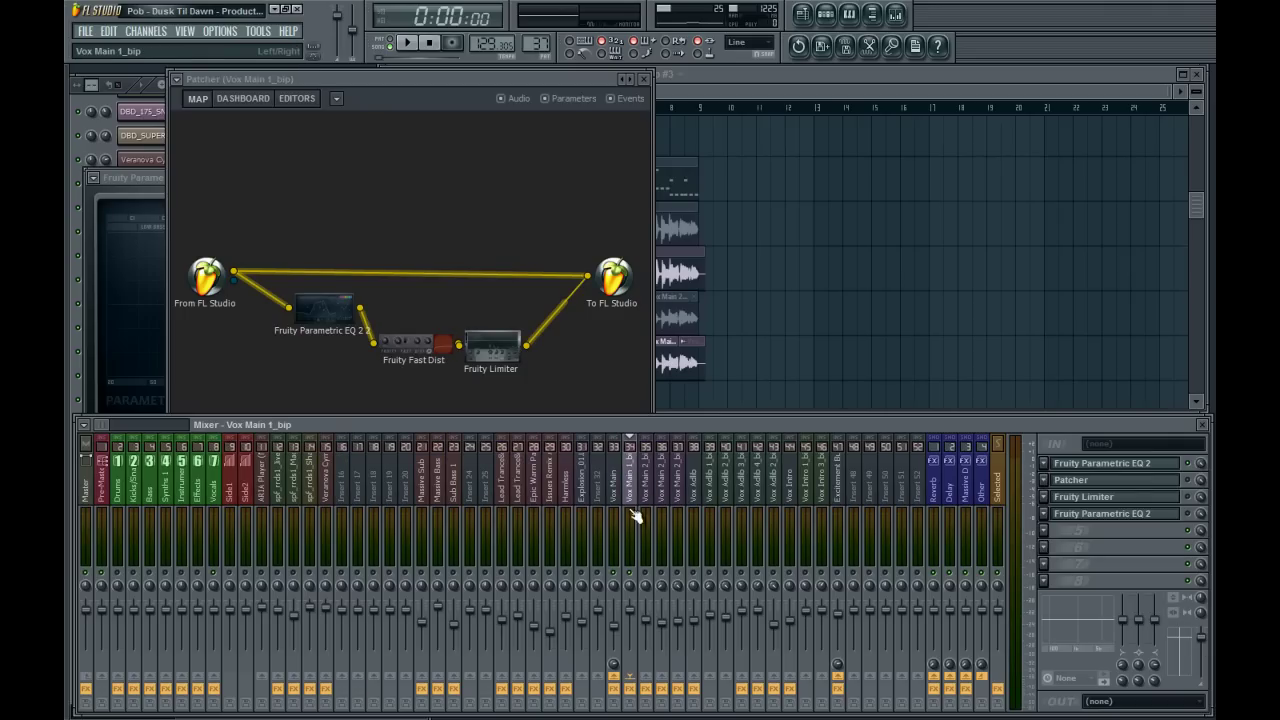
Move the Excitement Bus mixer track directly beside Vox Main 1_bip, and close the open EQ window.
left_click(839, 488)
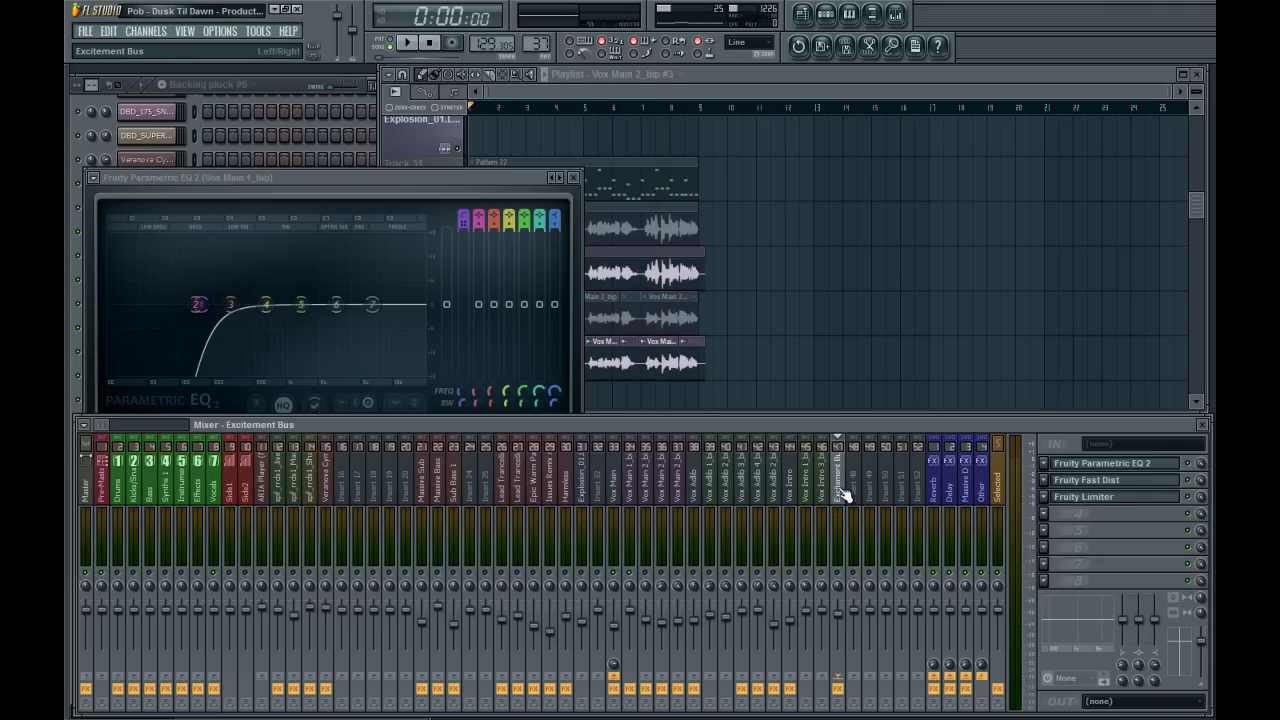
key("alt+Left")
key("alt+Left")
key("alt+Left")
key("alt+Left")
key("alt+Left")
key("alt+Left")
key("alt+Left")
key("alt+Left")
key("alt+Left")
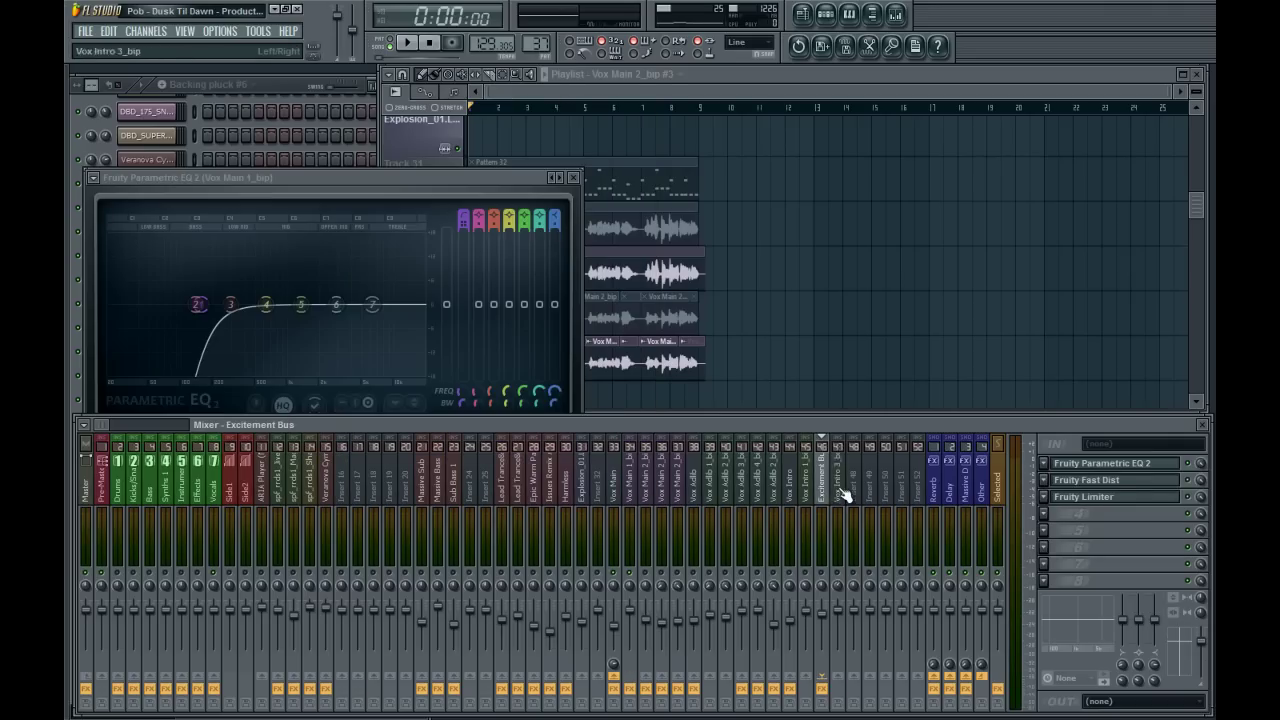
key("alt+Left")
key("alt+Left")
key("alt+Left")
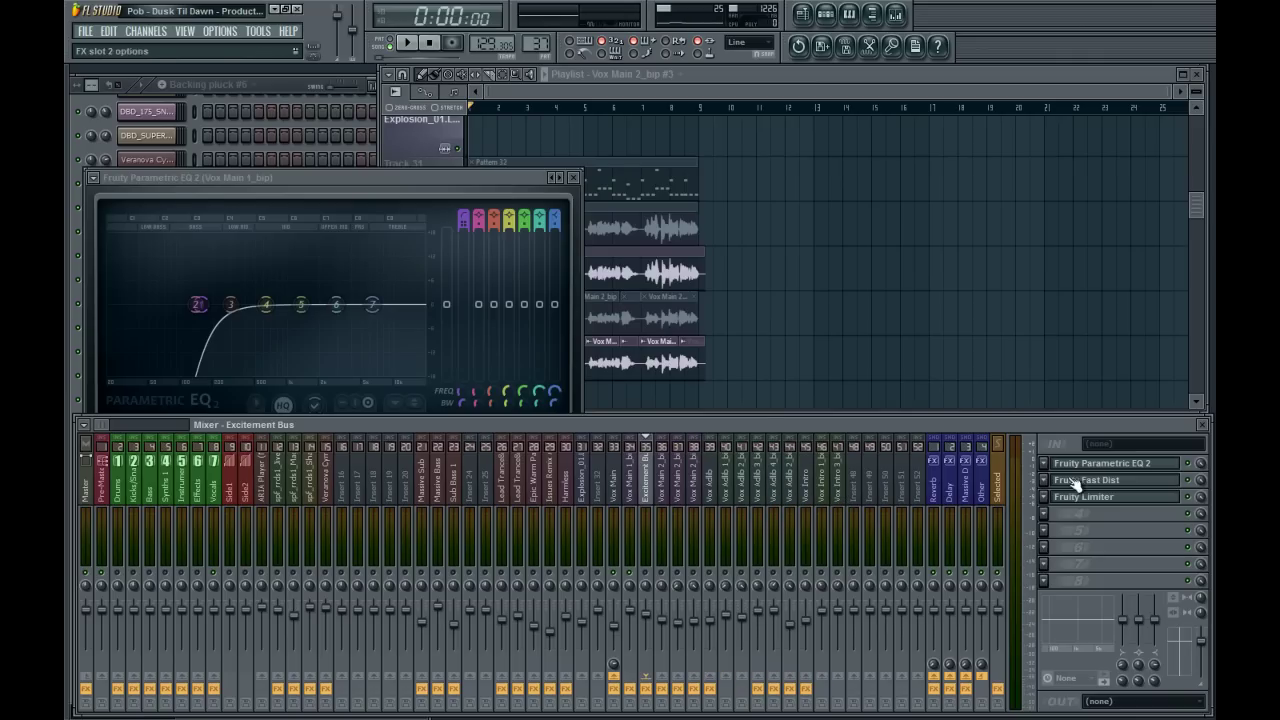
left_click(572, 178)
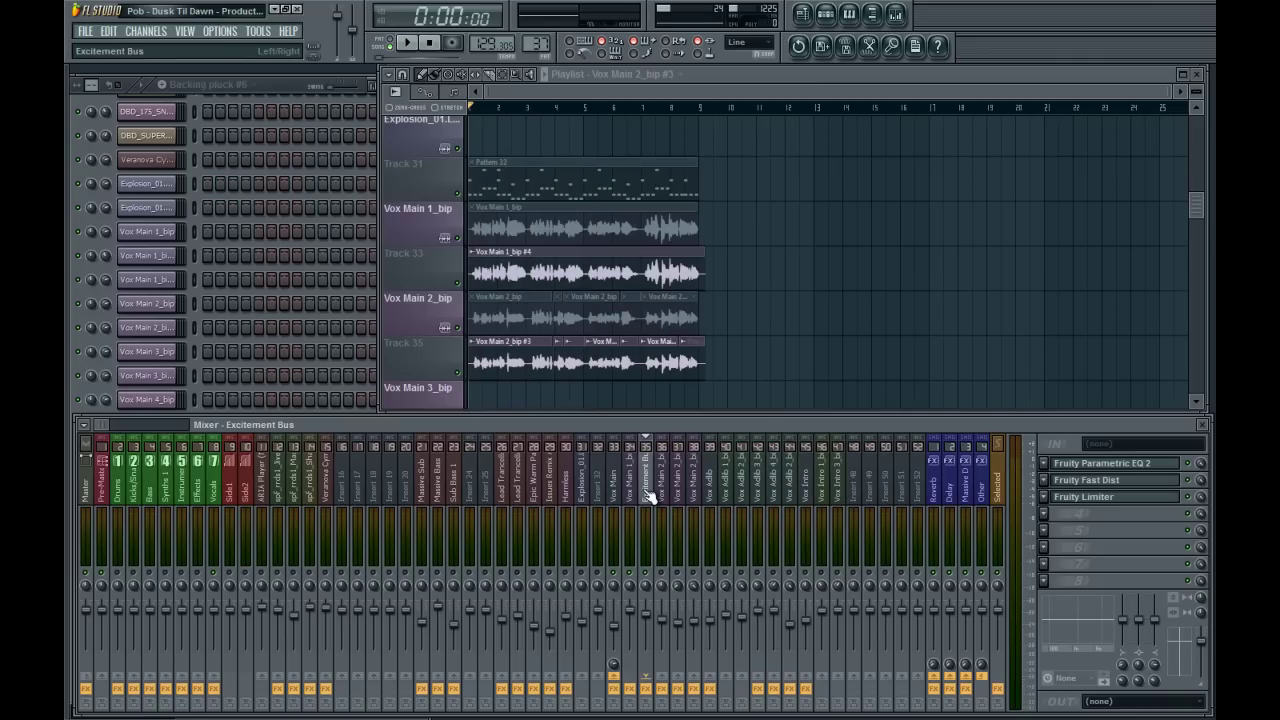
Load the X-cita exciter into the fourth effect slot of the Excitement Bus, and clear that slot again.
left_click(1052, 518)
left_click(1100, 468)
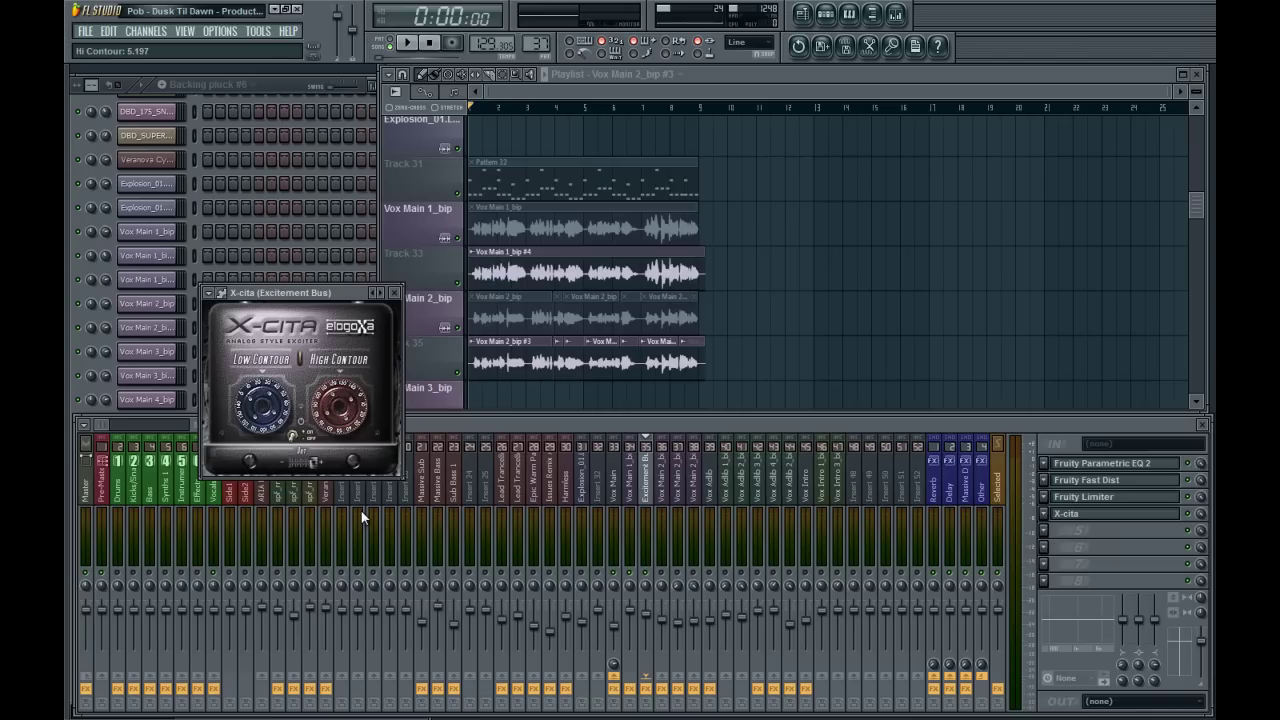
left_click(1057, 525)
mouse_move(1080, 420)
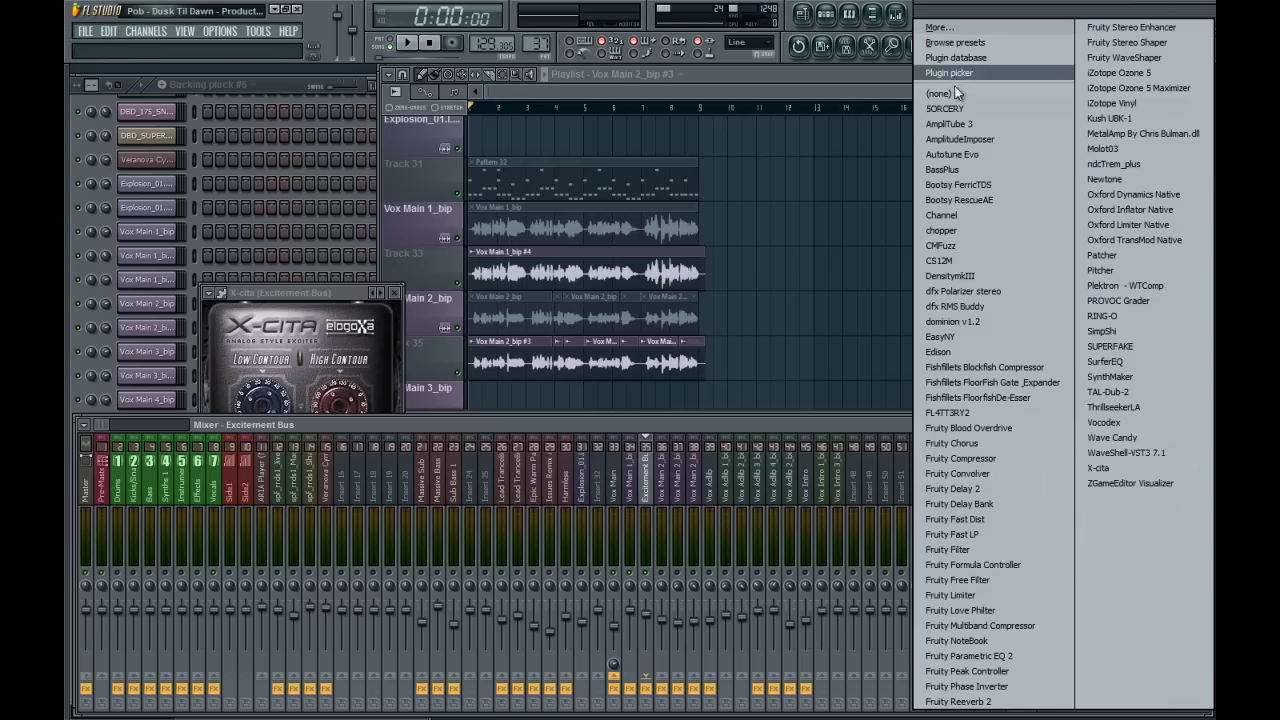
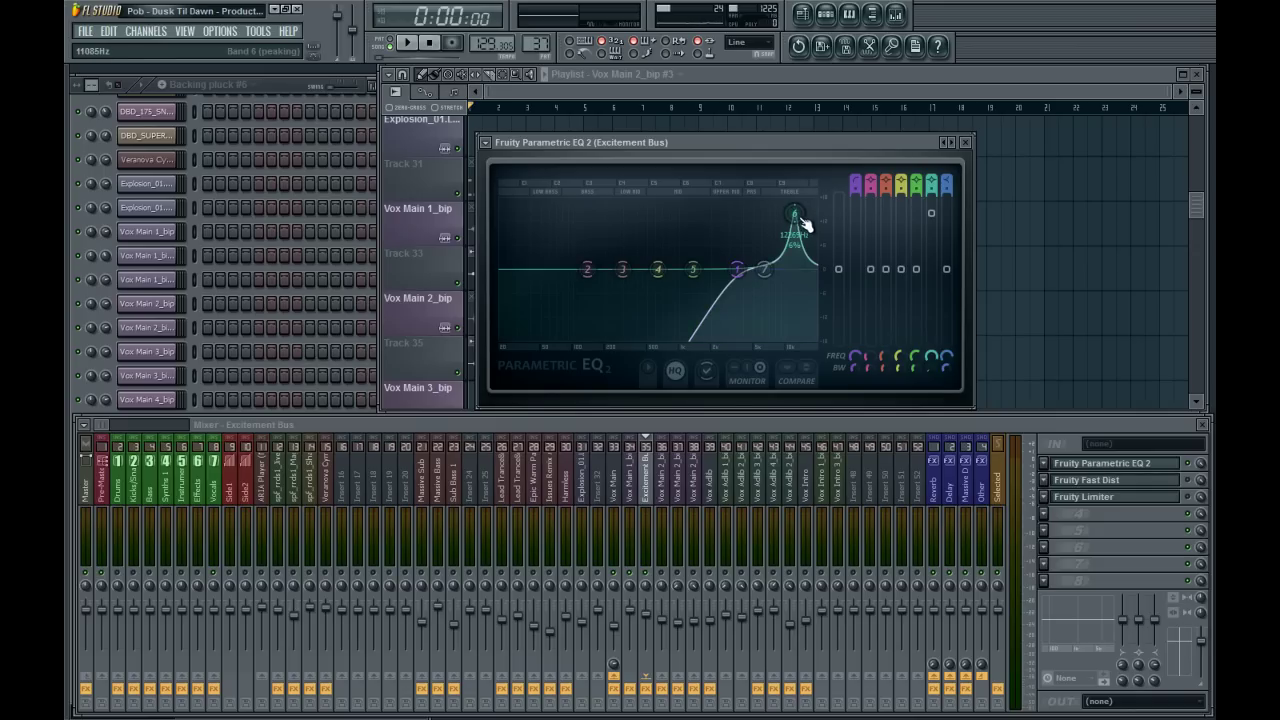
Set the frequency of the band 6 peak in the Excitement Bus's Fruity Parametric EQ 2 to 11942 Hz.
left_click_drag(806, 228, 772, 228)
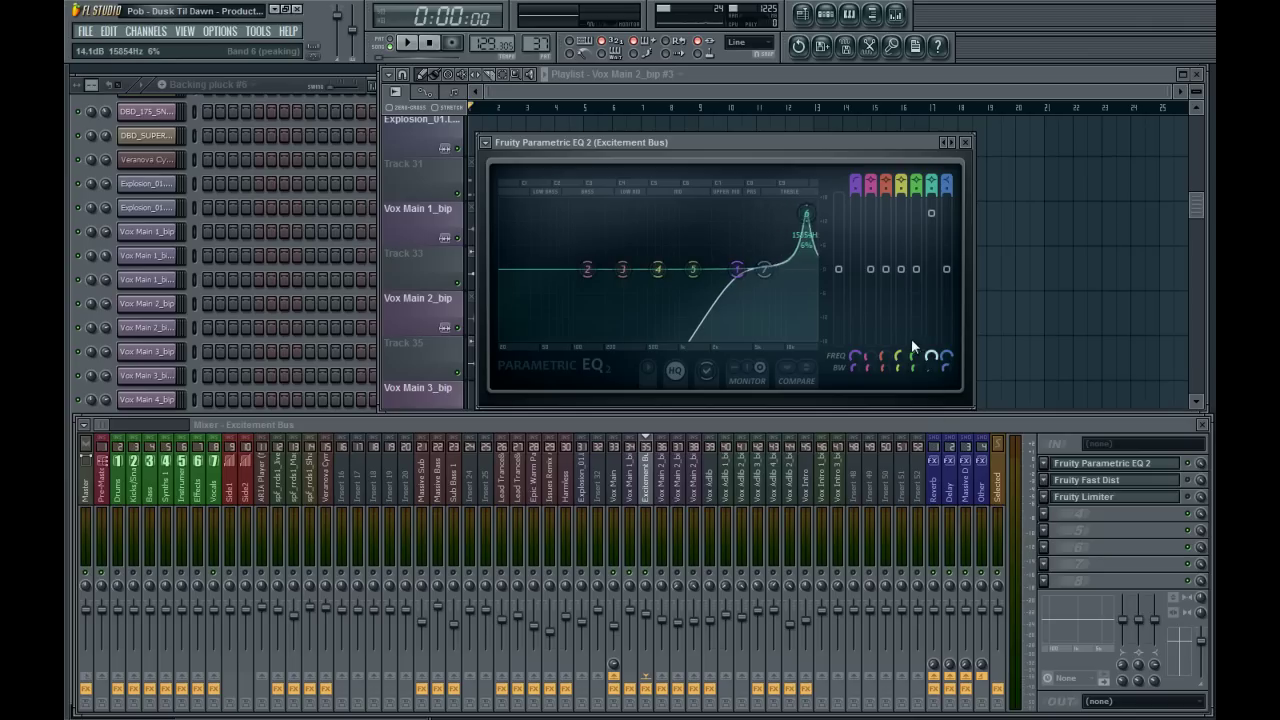
left_click_drag(915, 381, 932, 360)
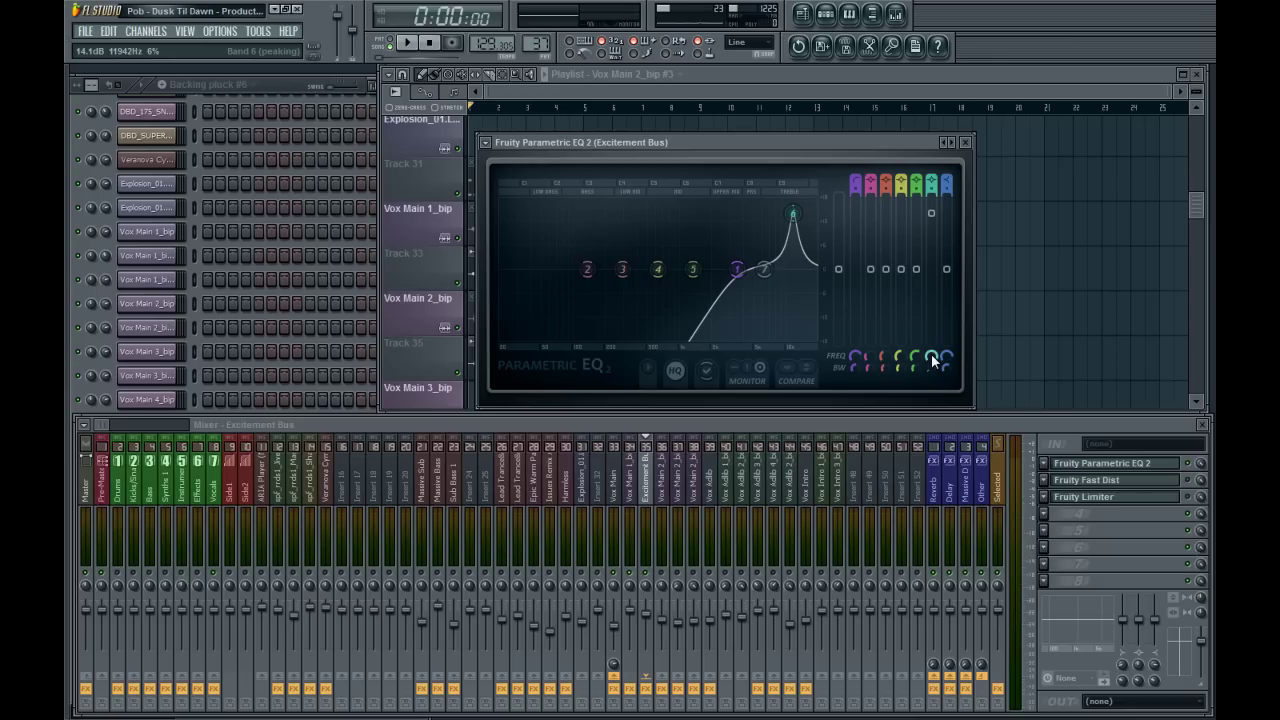
Set the band 6 frequency in the Excitement Bus's Fruity Parametric EQ 2 to 12269 Hz and play back the result.
left_click_drag(932, 360, 931, 364)
key("space")
left_click_drag(940, 365, 924, 329)
key("space")
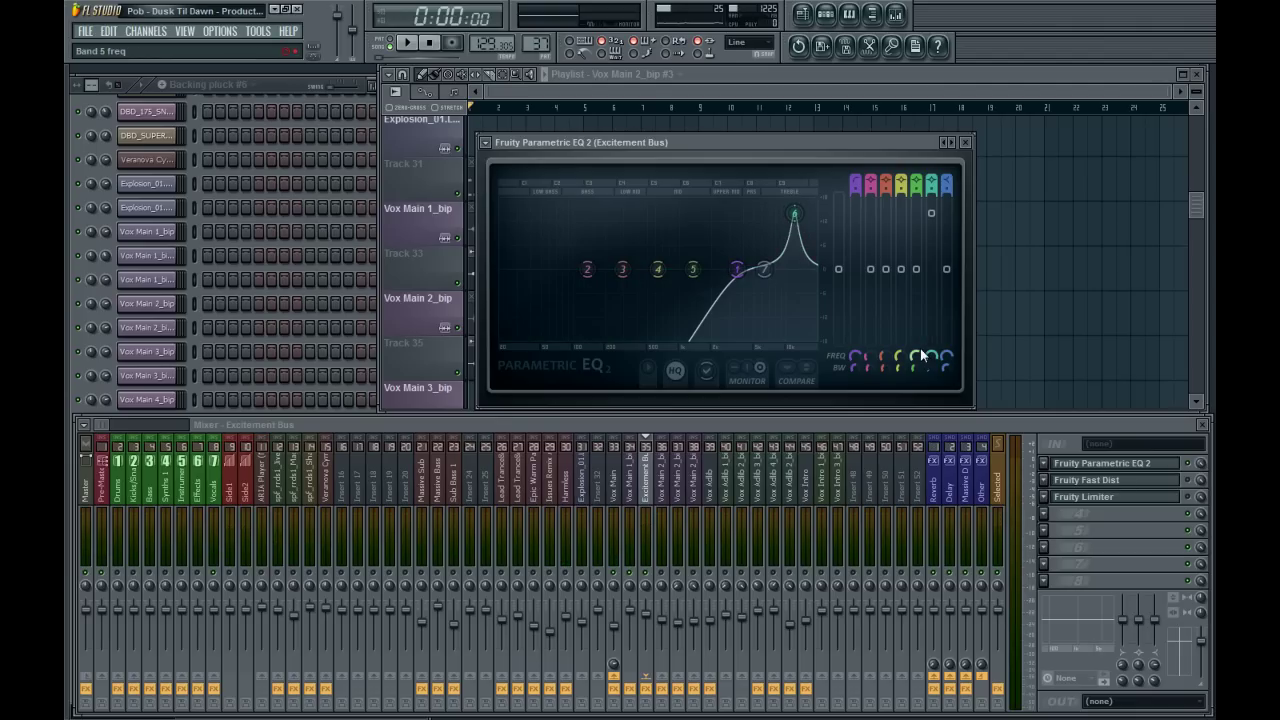
key("space")
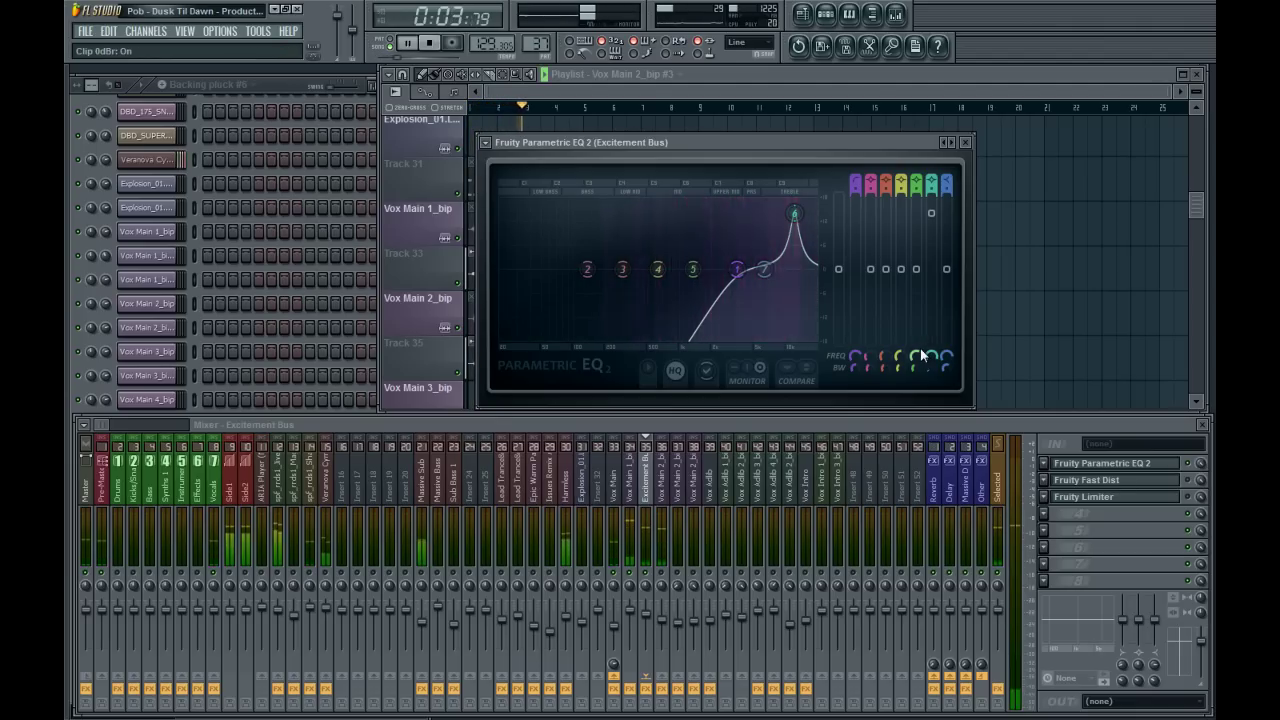
key("space")
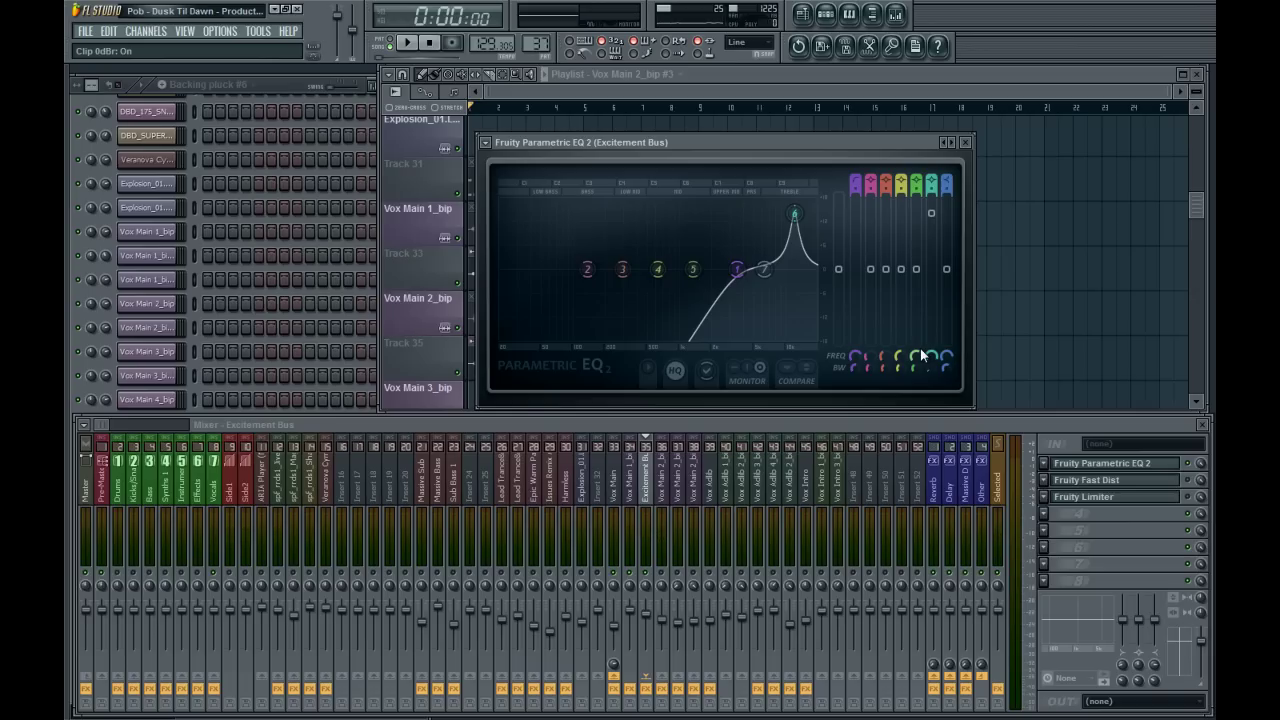
Open the Excitement Bus's Fruity Fast Dist beside the EQ and listen to its effect during playback.
left_click(1152, 480)
left_click_drag(876, 235, 1013, 215)
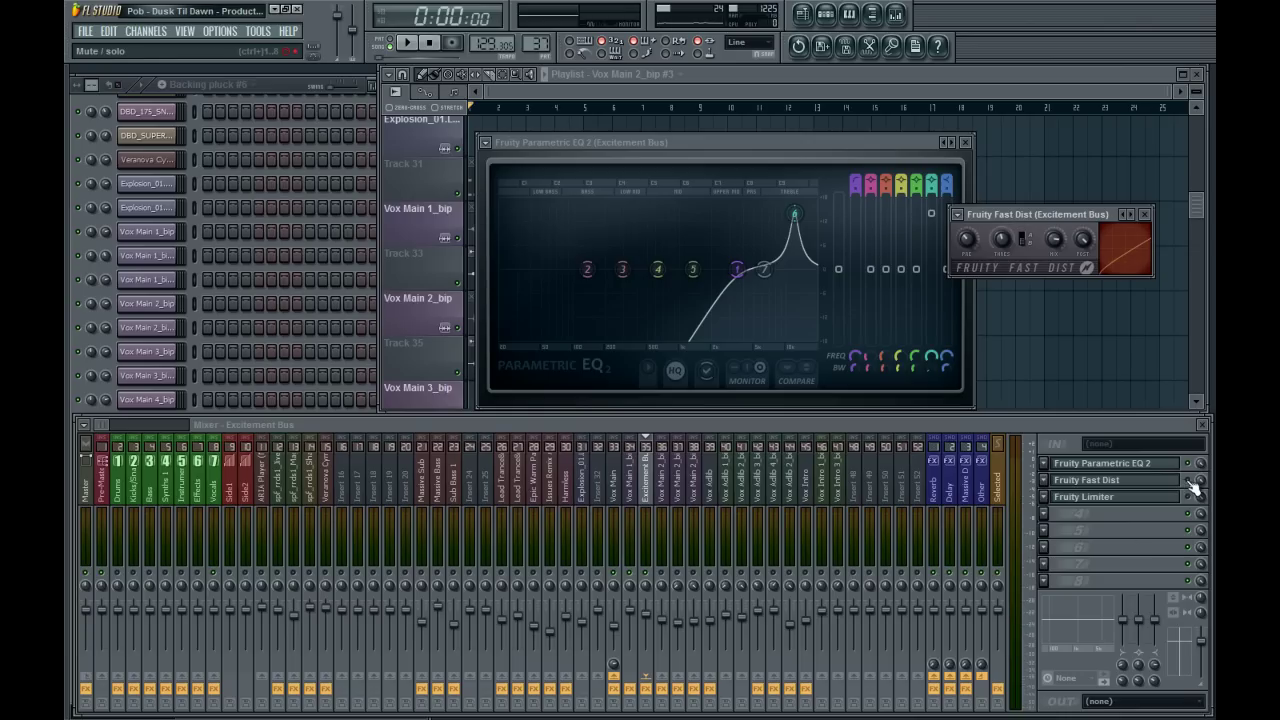
key("space")
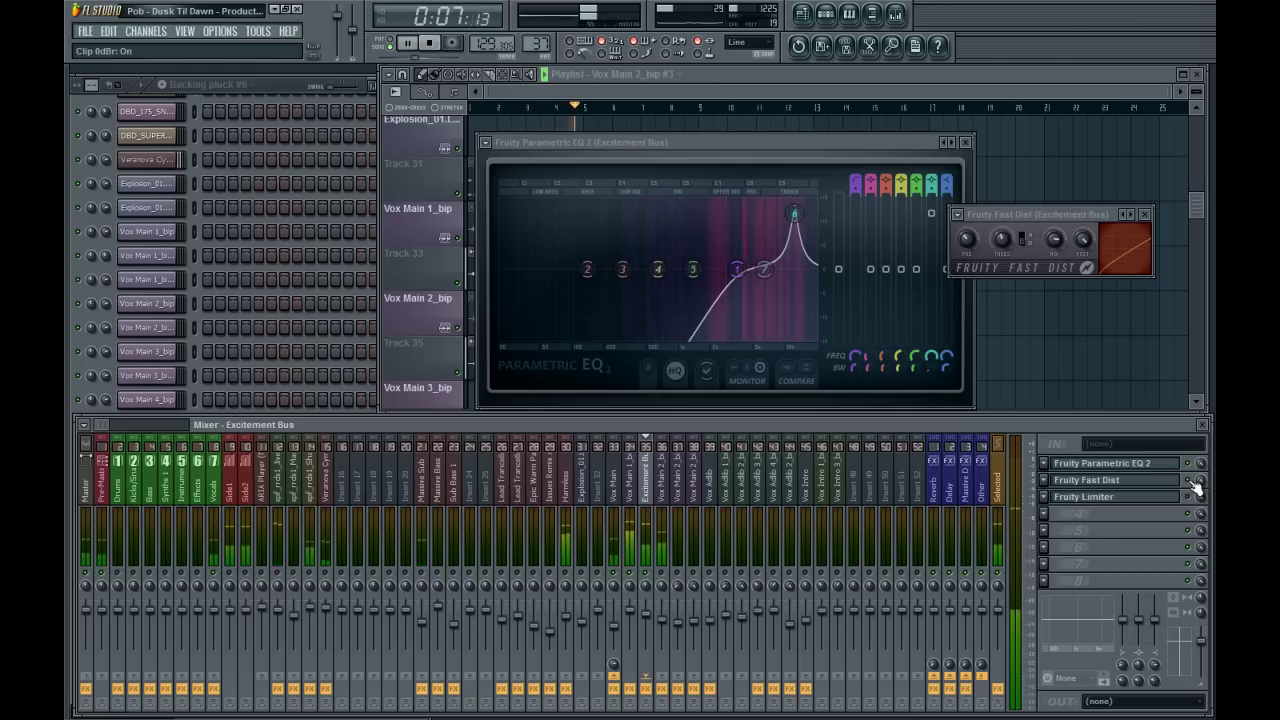
key("space")
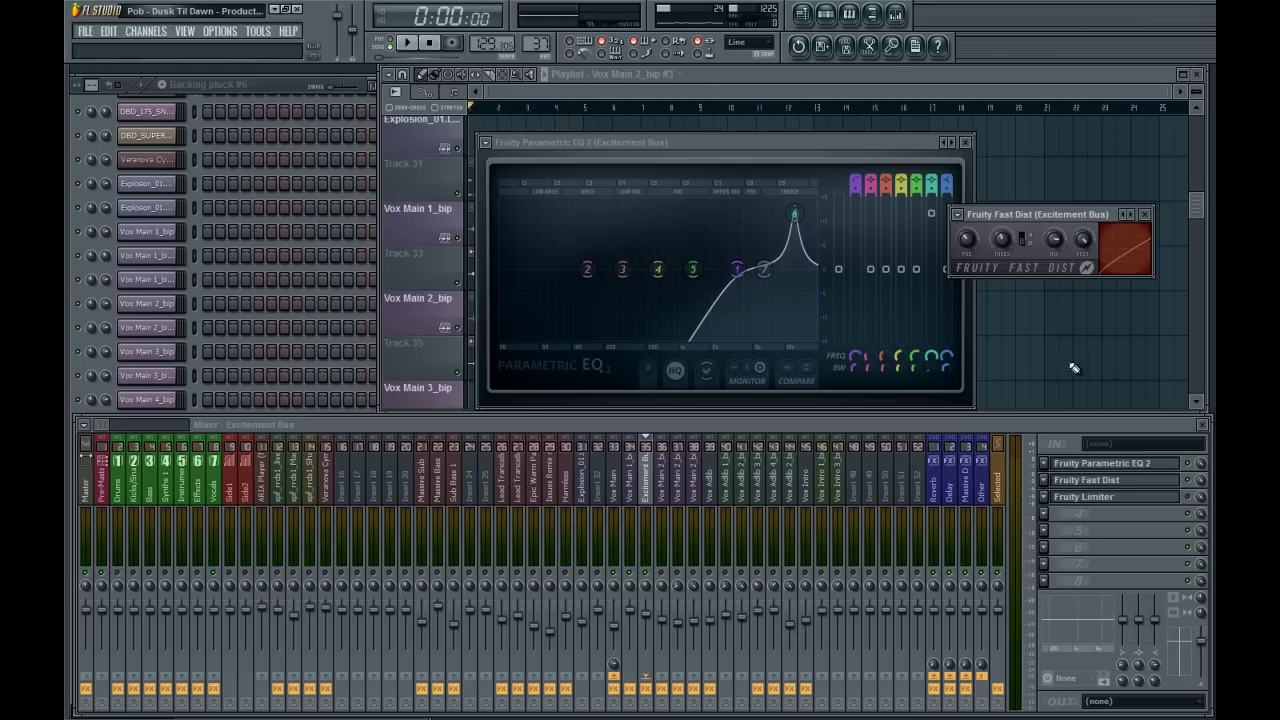
Open the Excitement Bus's Fruity Limiter beside the EQ and watch its gain response while the song plays.
left_click(1114, 505)
left_click_drag(897, 125, 577, 139)
left_click_drag(655, 158, 380, 128)
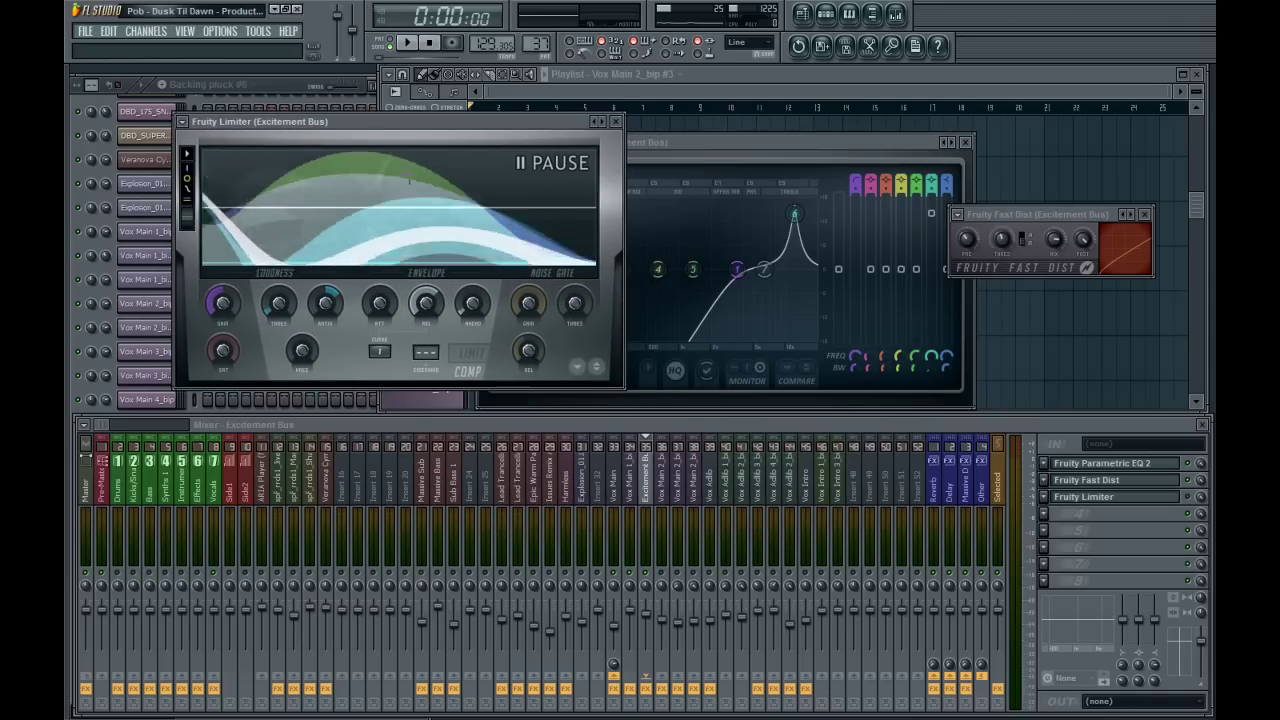
left_click(1190, 498)
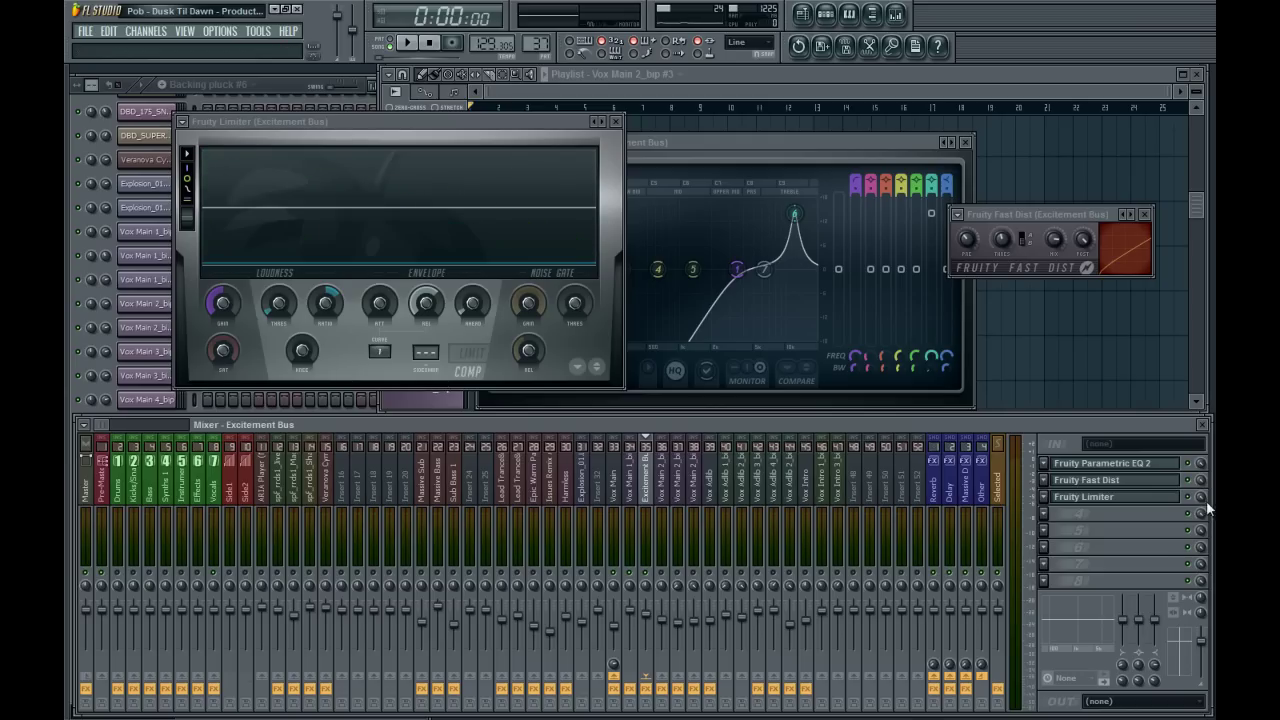
key("space")
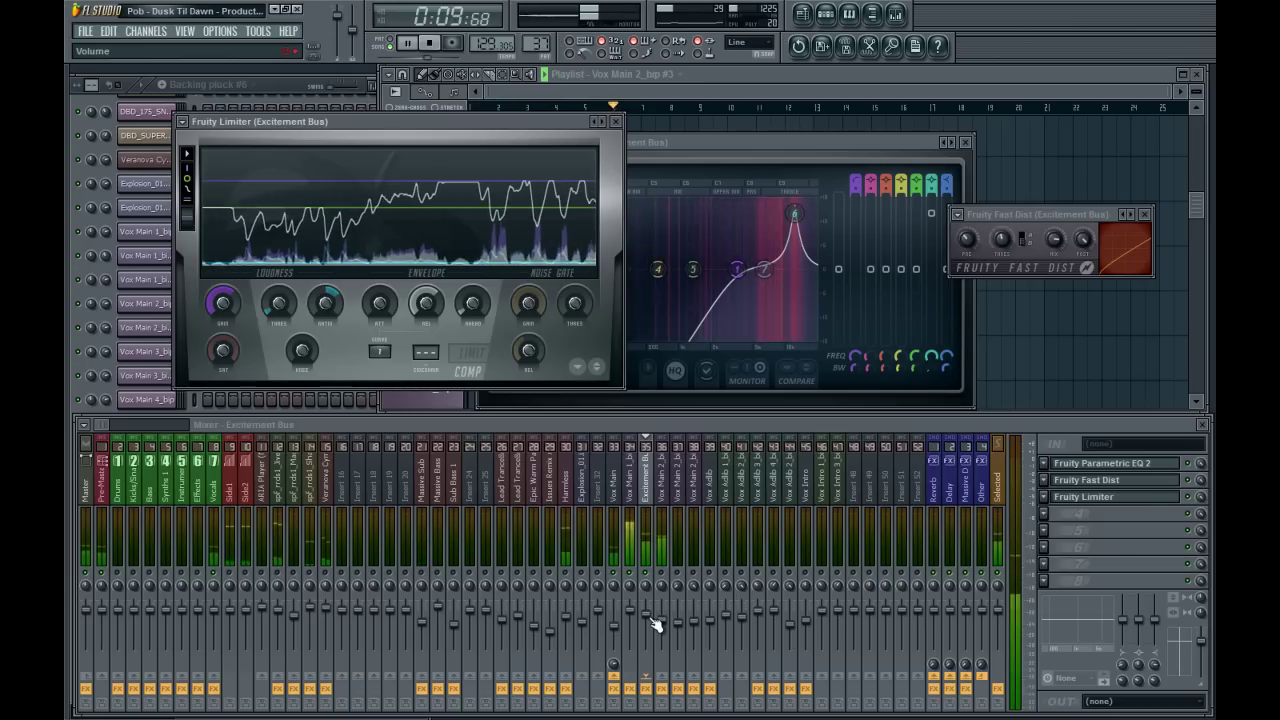
key("space")
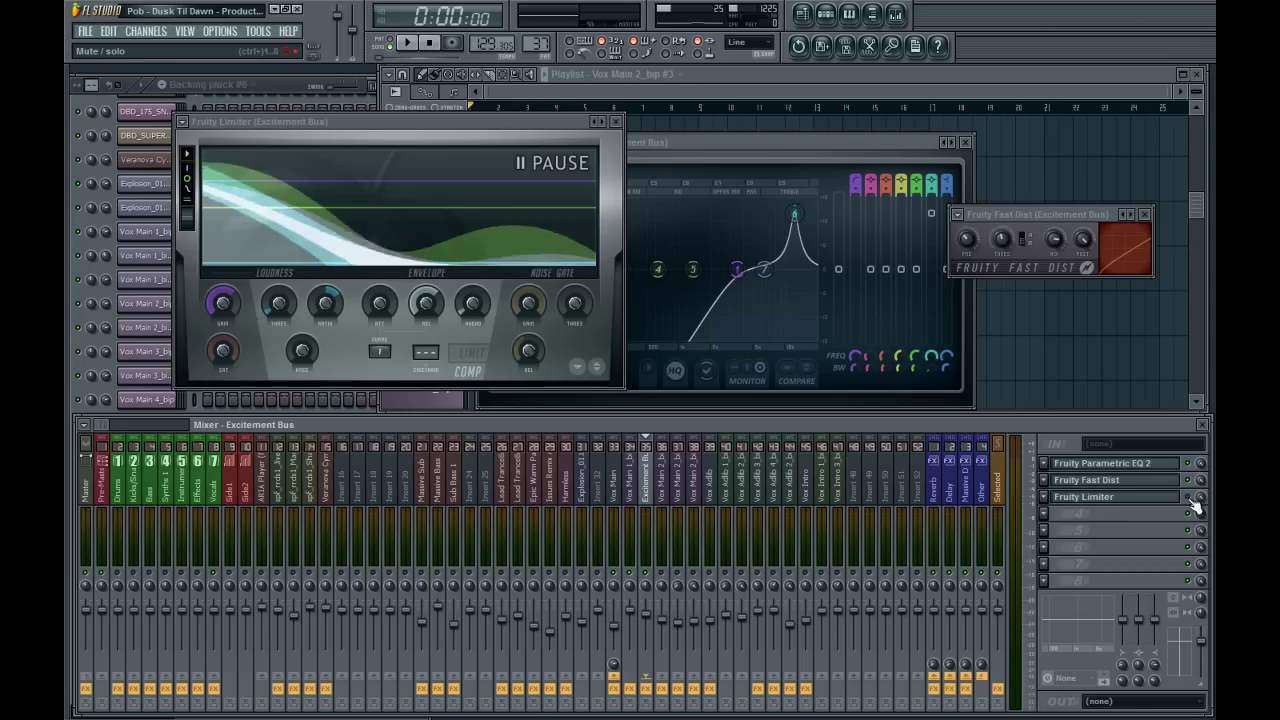
Close the Fruity Limiter and audition the Excitement Bus's contribution to the vocals during playback.
left_click(630, 558)
left_click(614, 677)
left_click(648, 618)
key("space")
left_click_drag(648, 610, 657, 576)
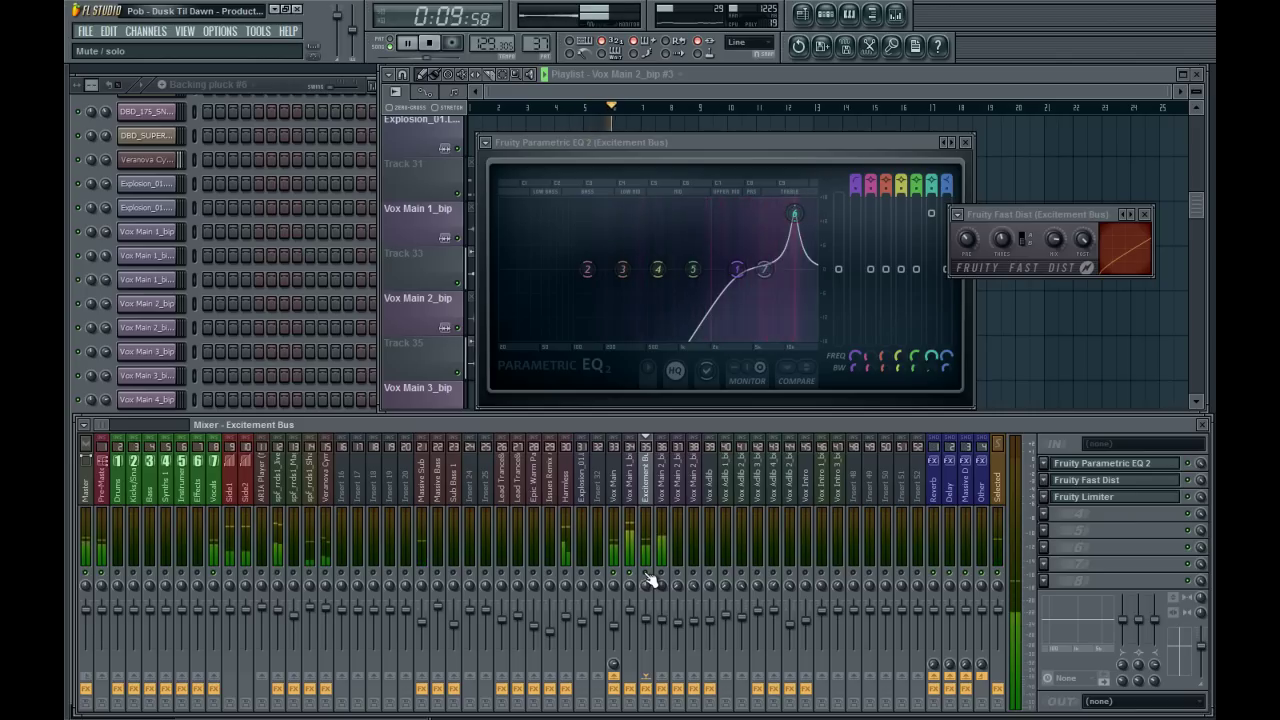
Lower the band 6 peak in the Excitement Bus's EQ to 12.0 dB while checking it in playback.
left_click(780, 271)
key("space")
mouse_move(932, 220)
left_mouse_down()
mouse_move(931, 330)
mouse_move(928, 232)
left_mouse_up()
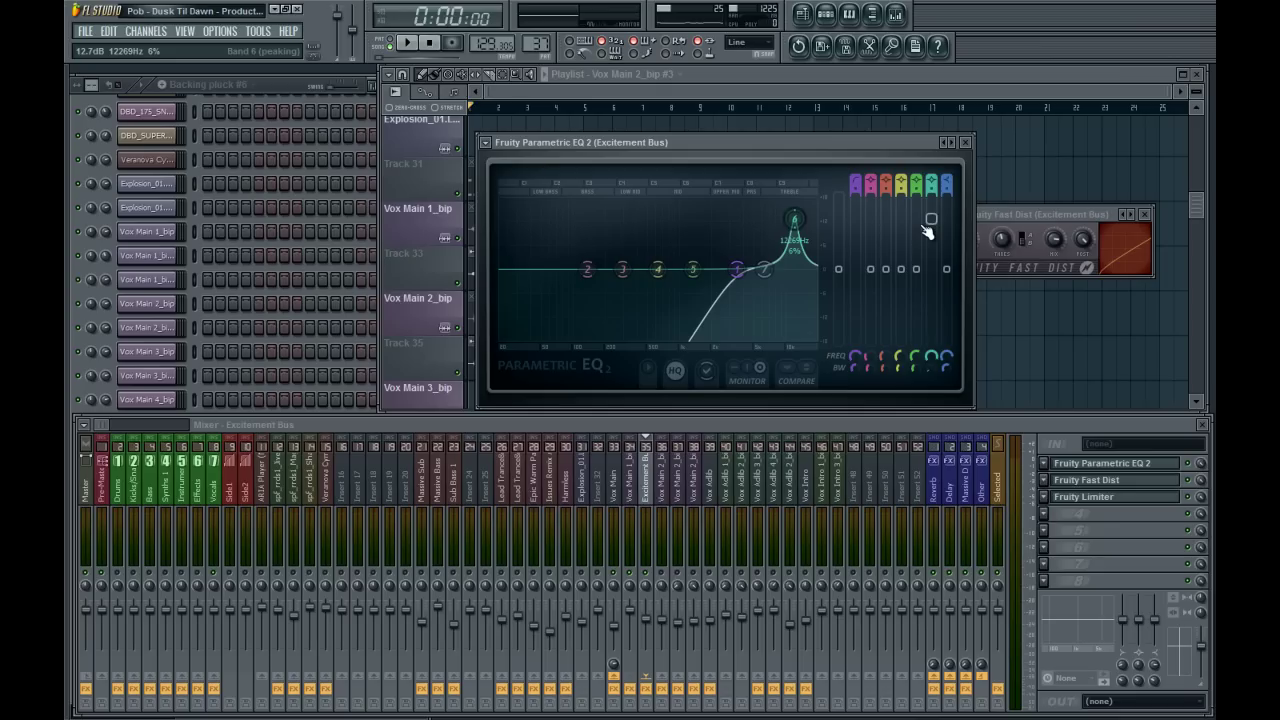
key("space")
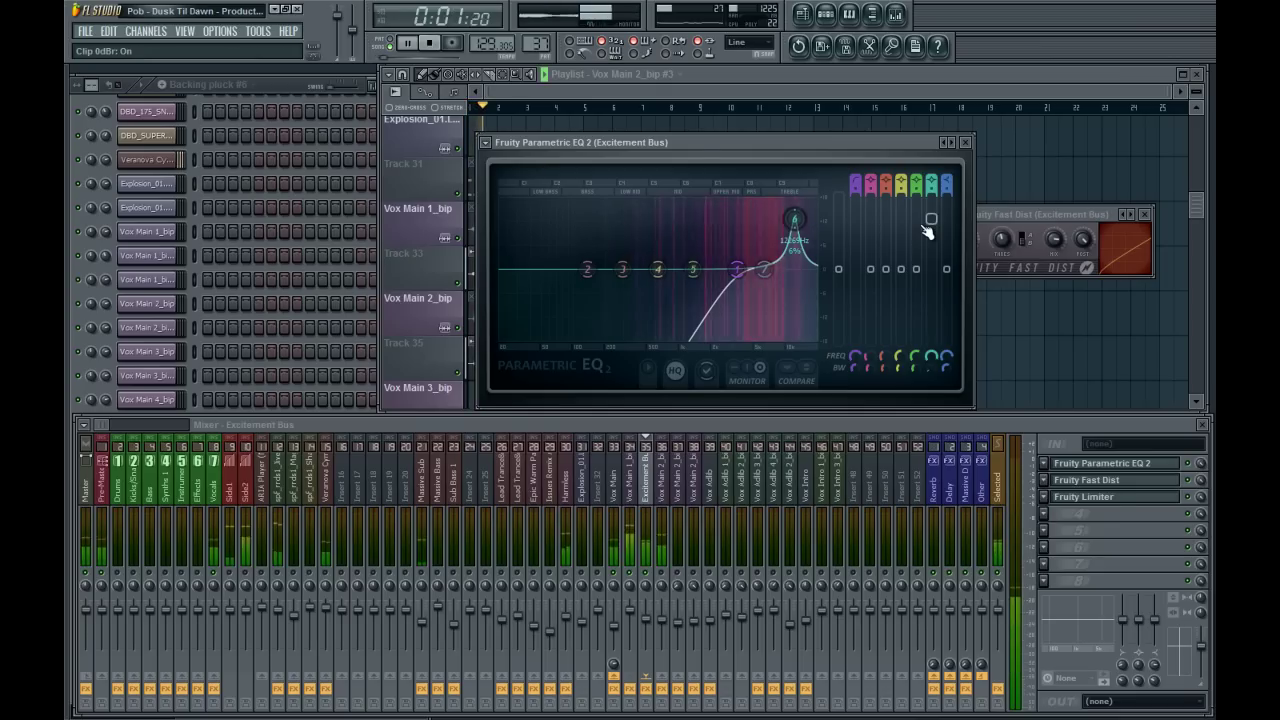
mouse_move(928, 232)
left_mouse_down()
mouse_move(930, 249)
mouse_move(930, 221)
left_mouse_up()
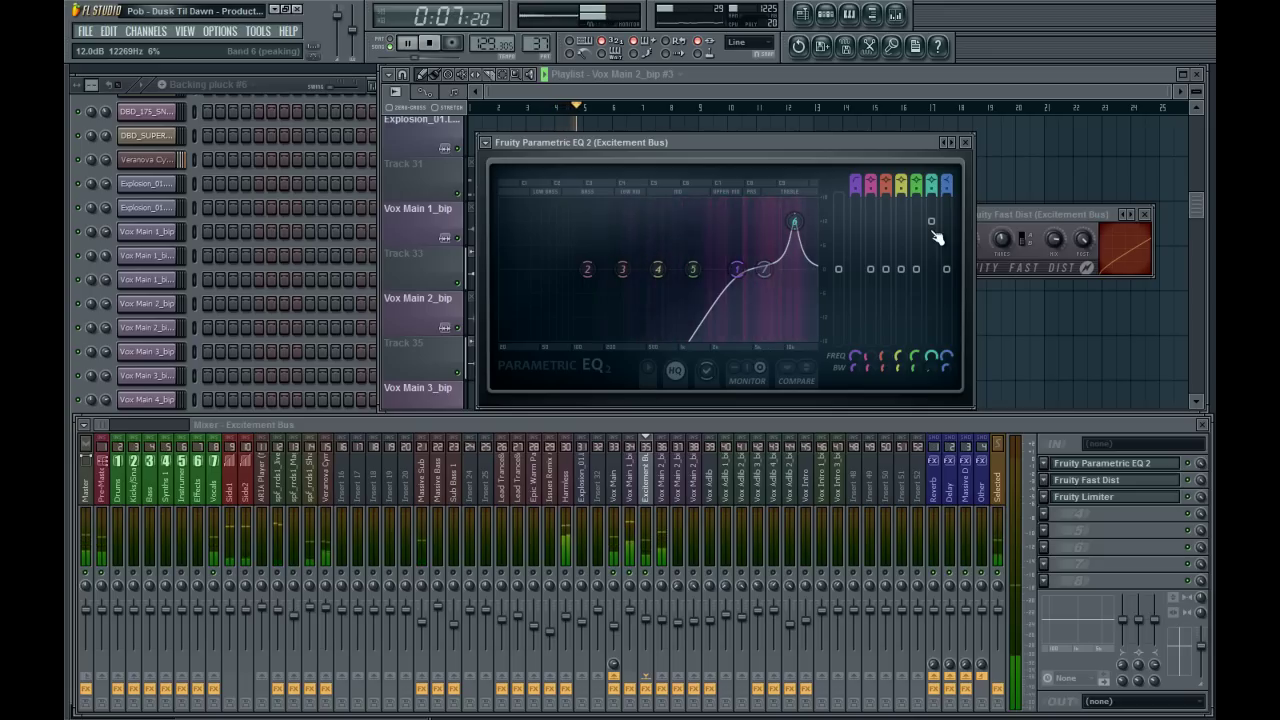
key("space")
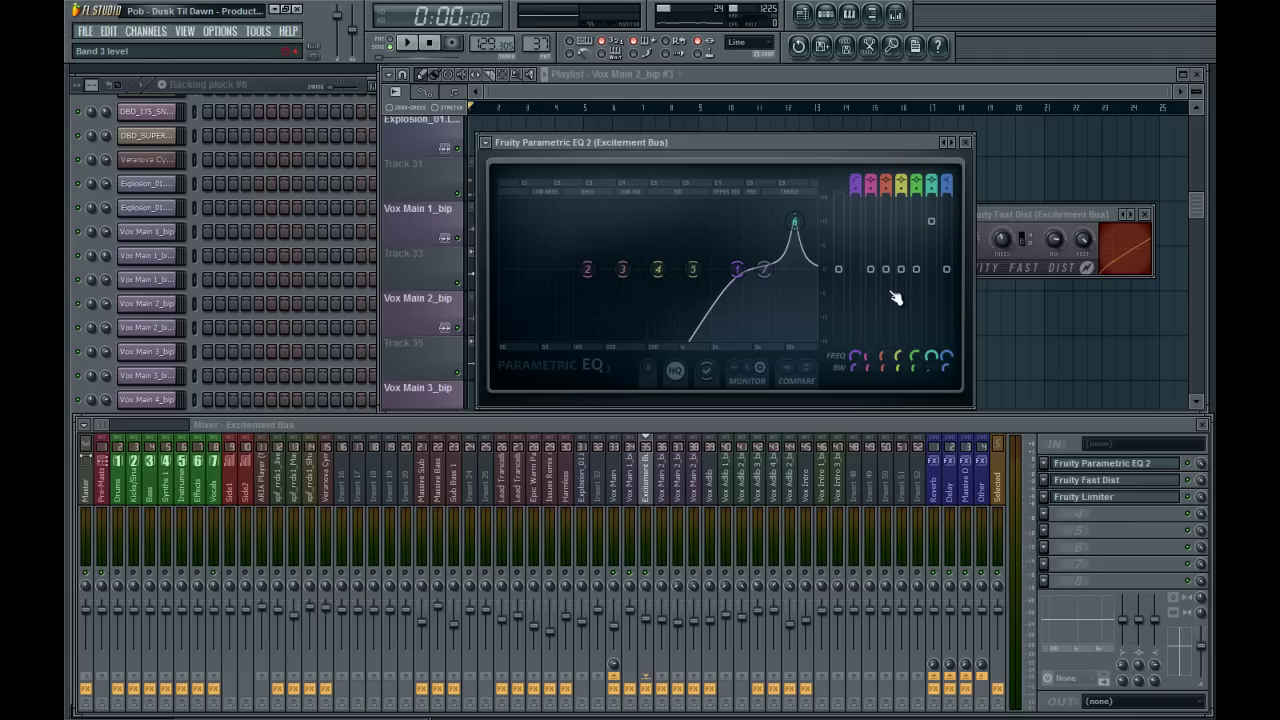
Open Vox Main 1_bip's Fruity Limiter, close the Excitement Bus effect windows, and watch the compression during playback.
left_click(629, 490)
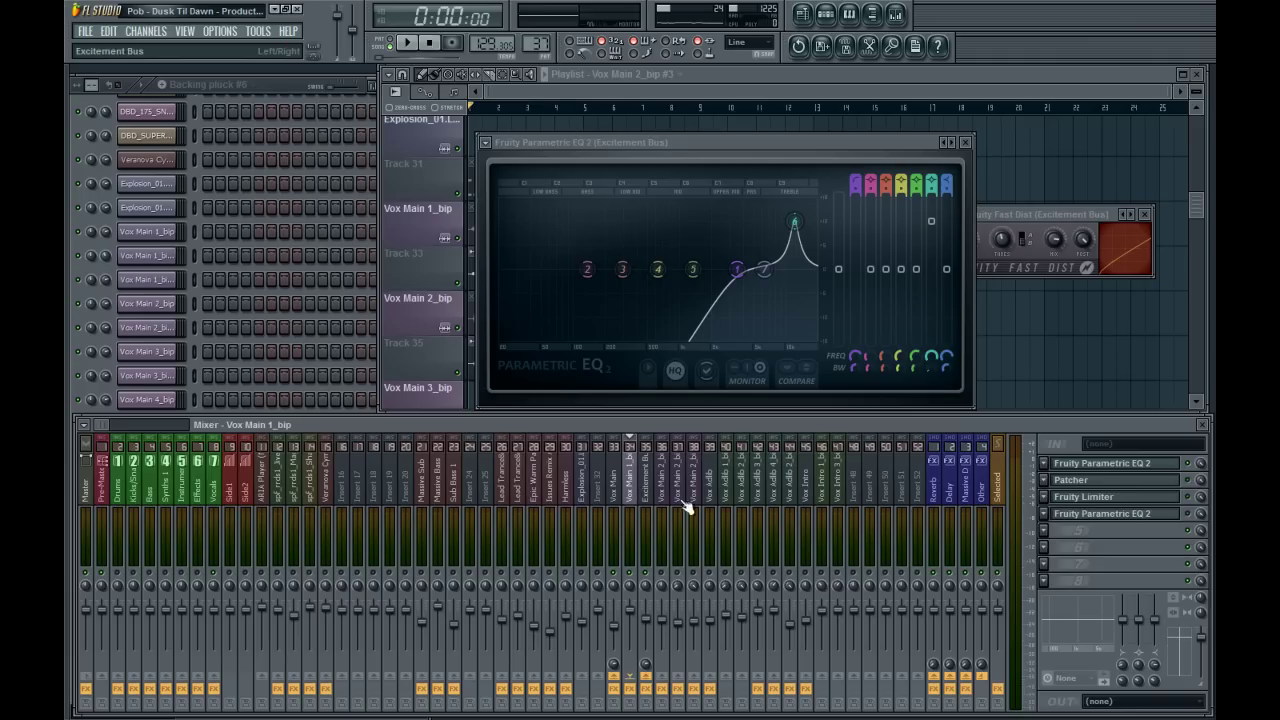
left_click(1095, 497)
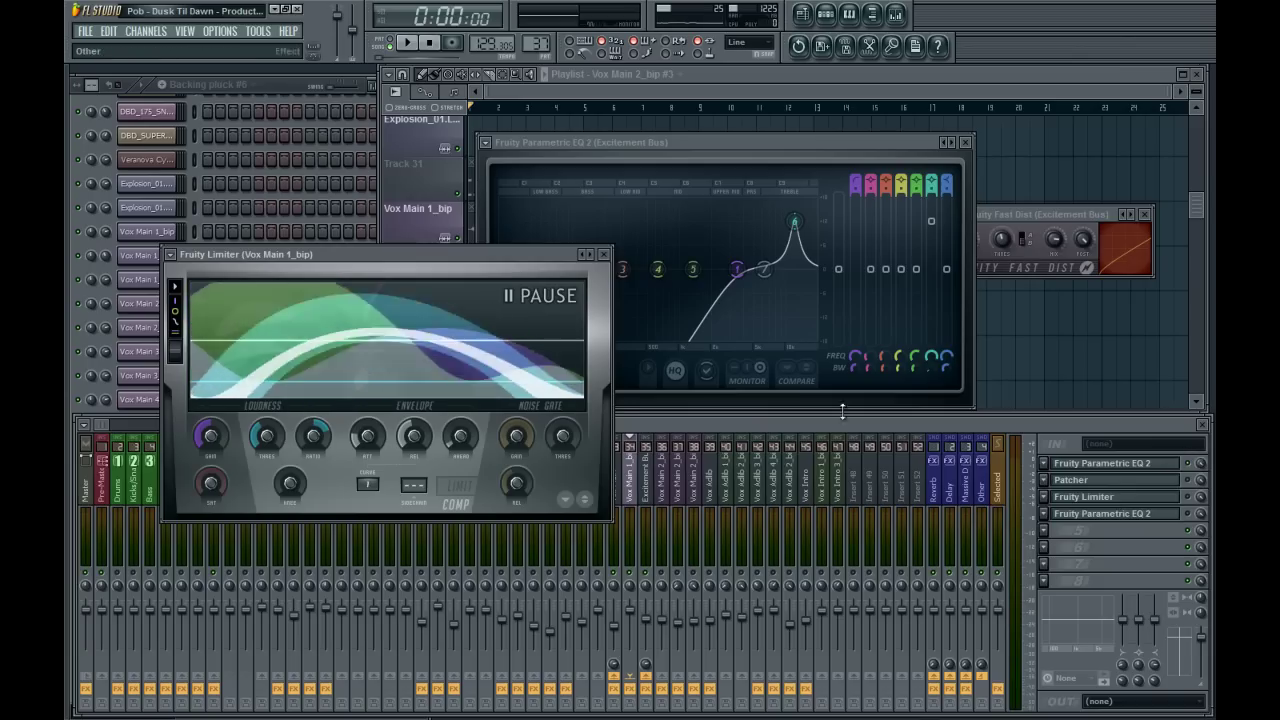
left_click_drag(445, 227, 485, 128)
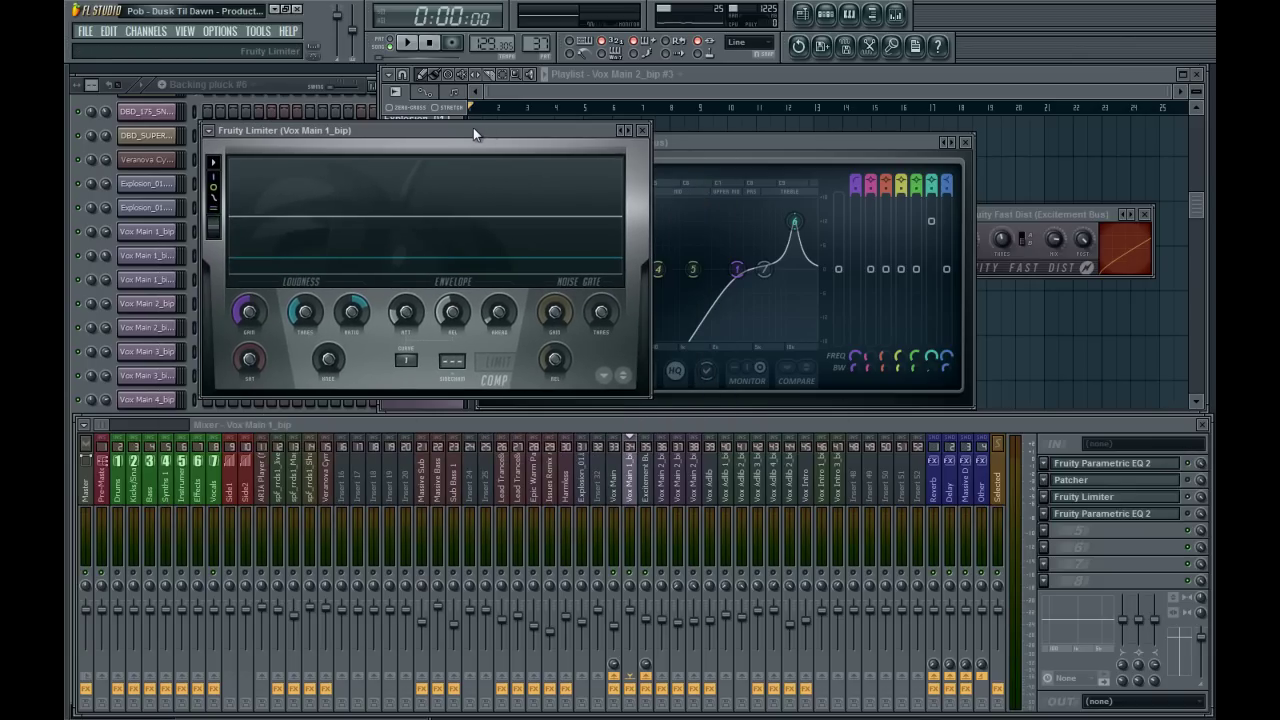
left_click(966, 143)
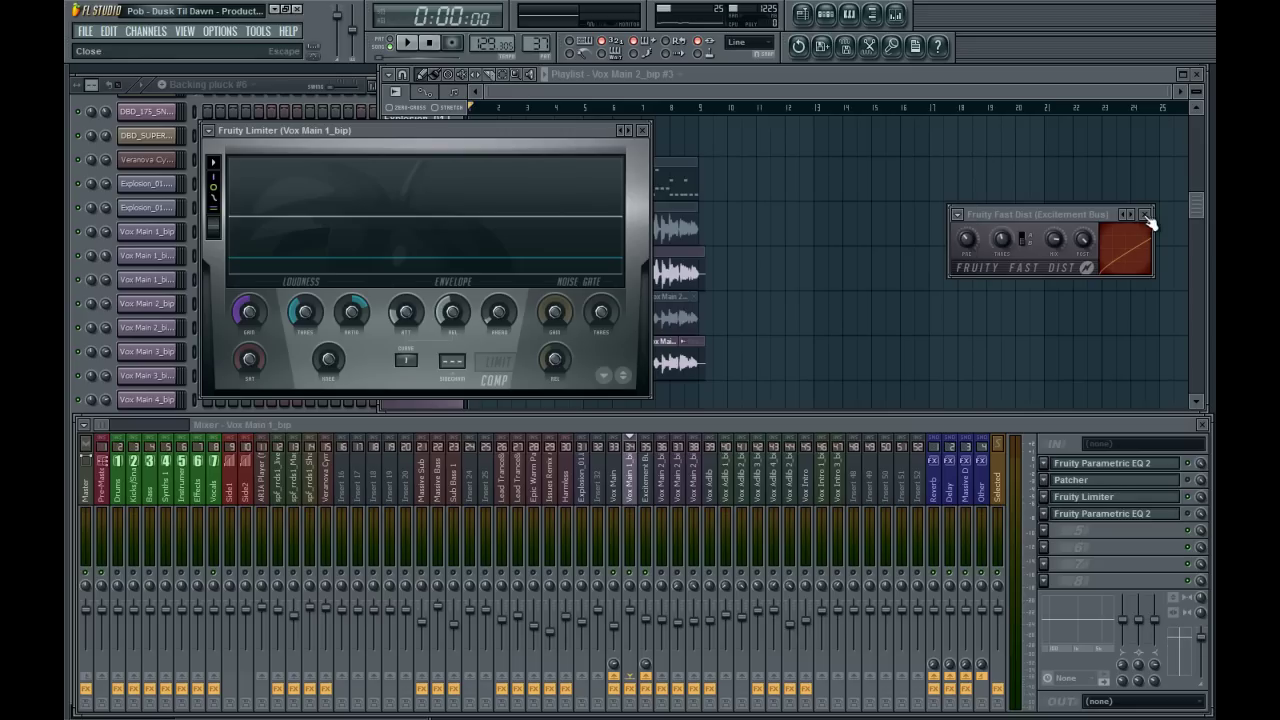
left_click(1150, 224)
key("space")
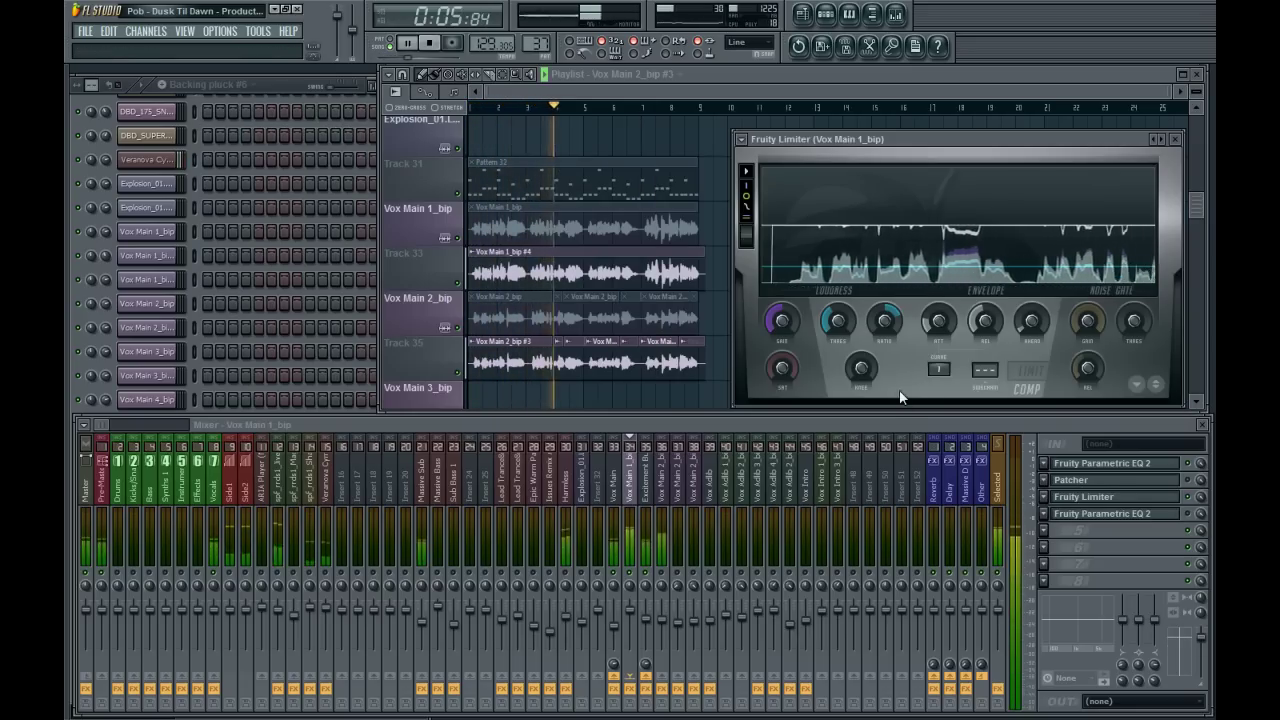
key("space")
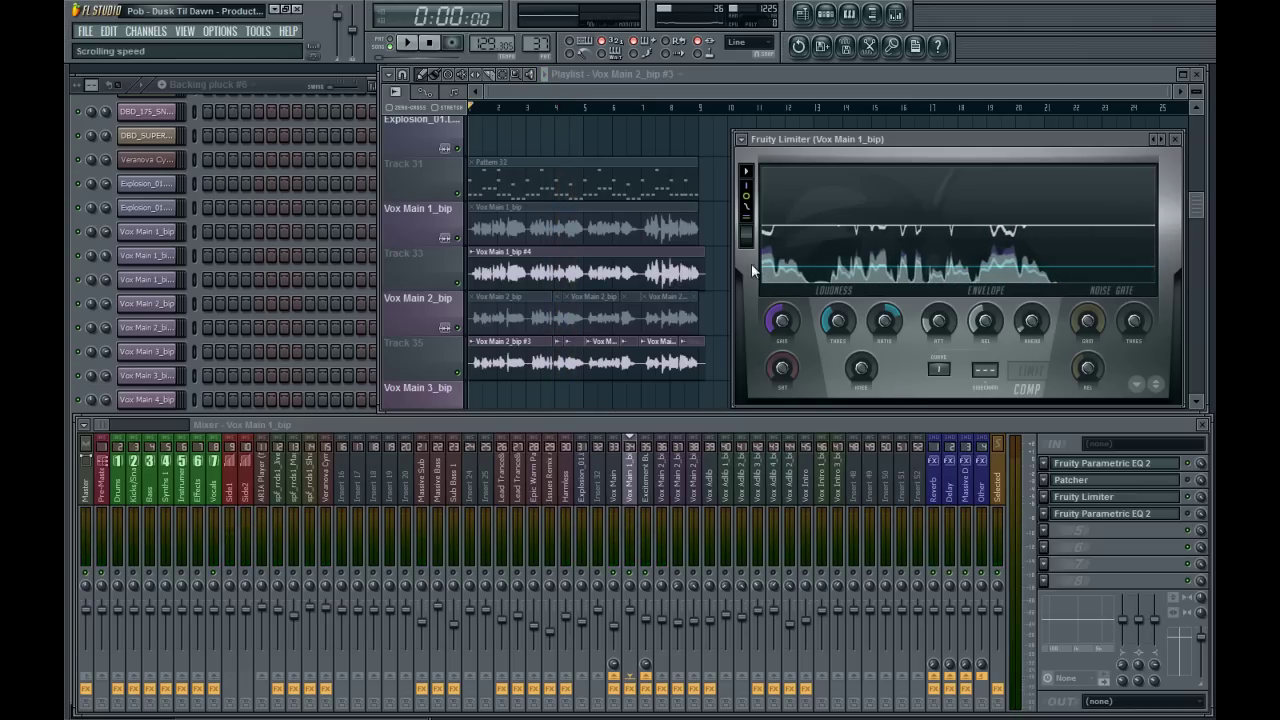
Review the Vox Main and Excitement Bus chains, inspect Vox Main 1_bip's final Fruity Parametric EQ 2, and listen to the vocals.
left_click(614, 492)
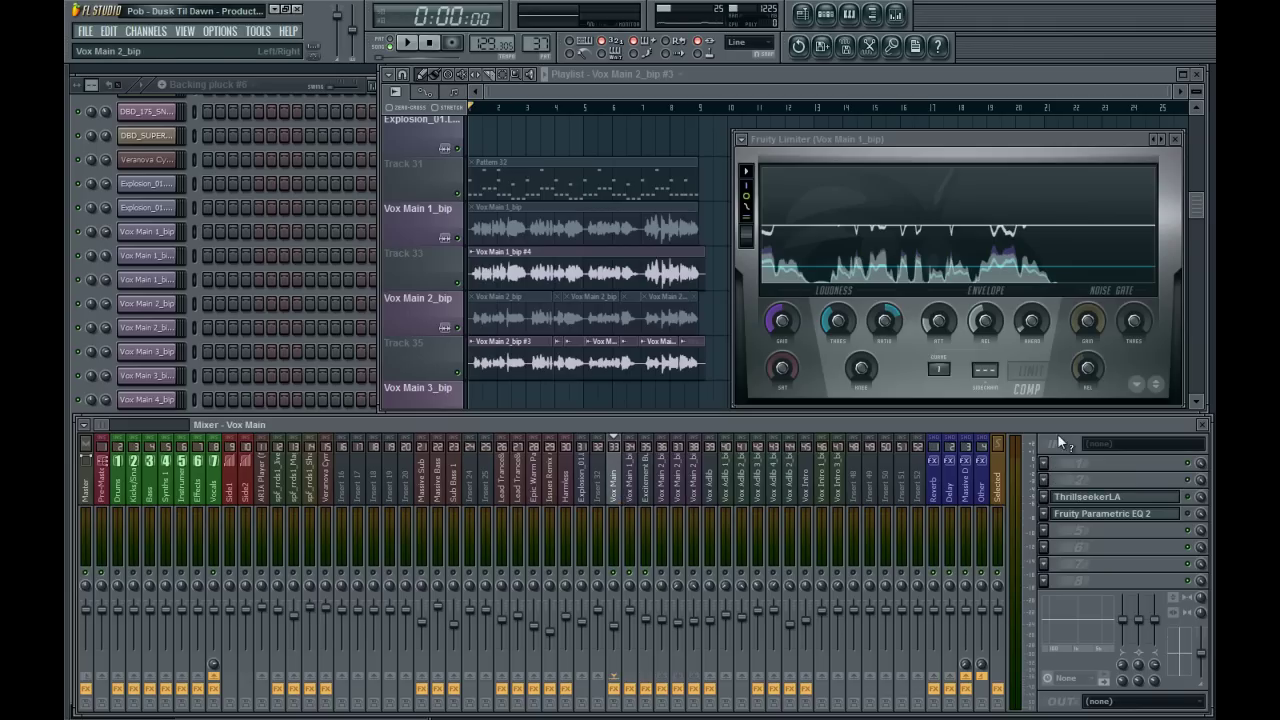
left_click(636, 496)
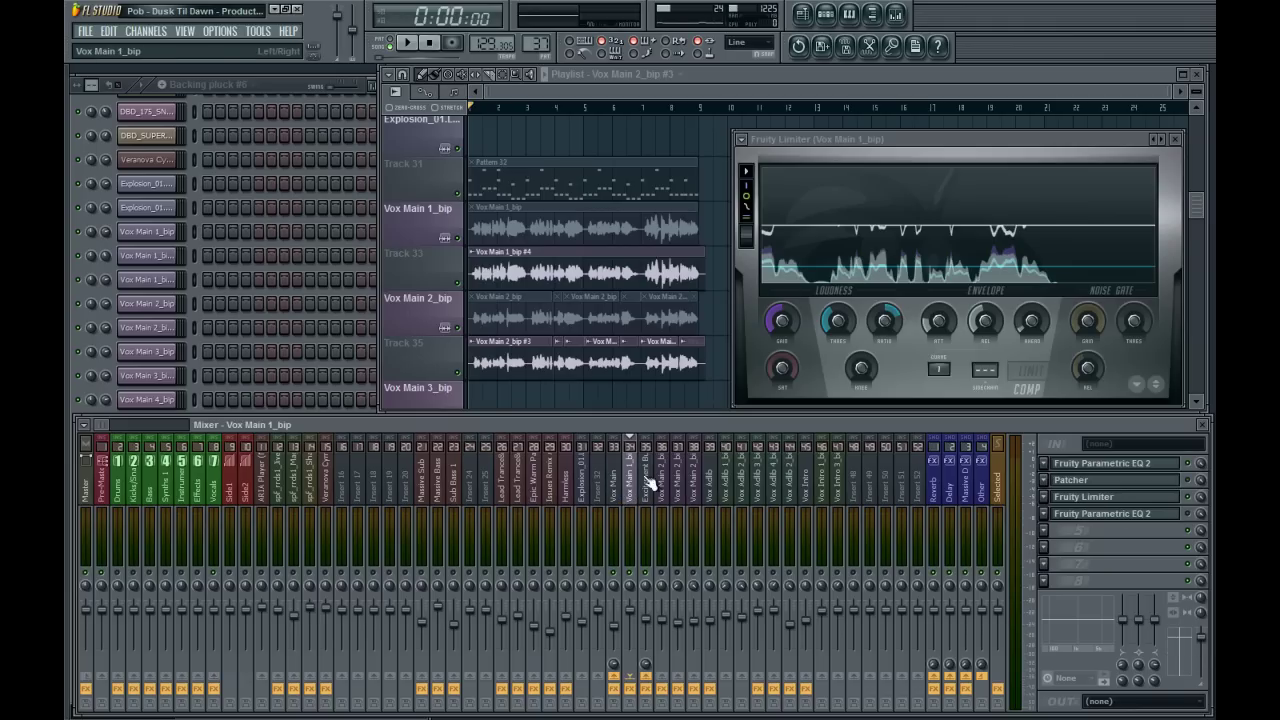
left_click(1172, 521)
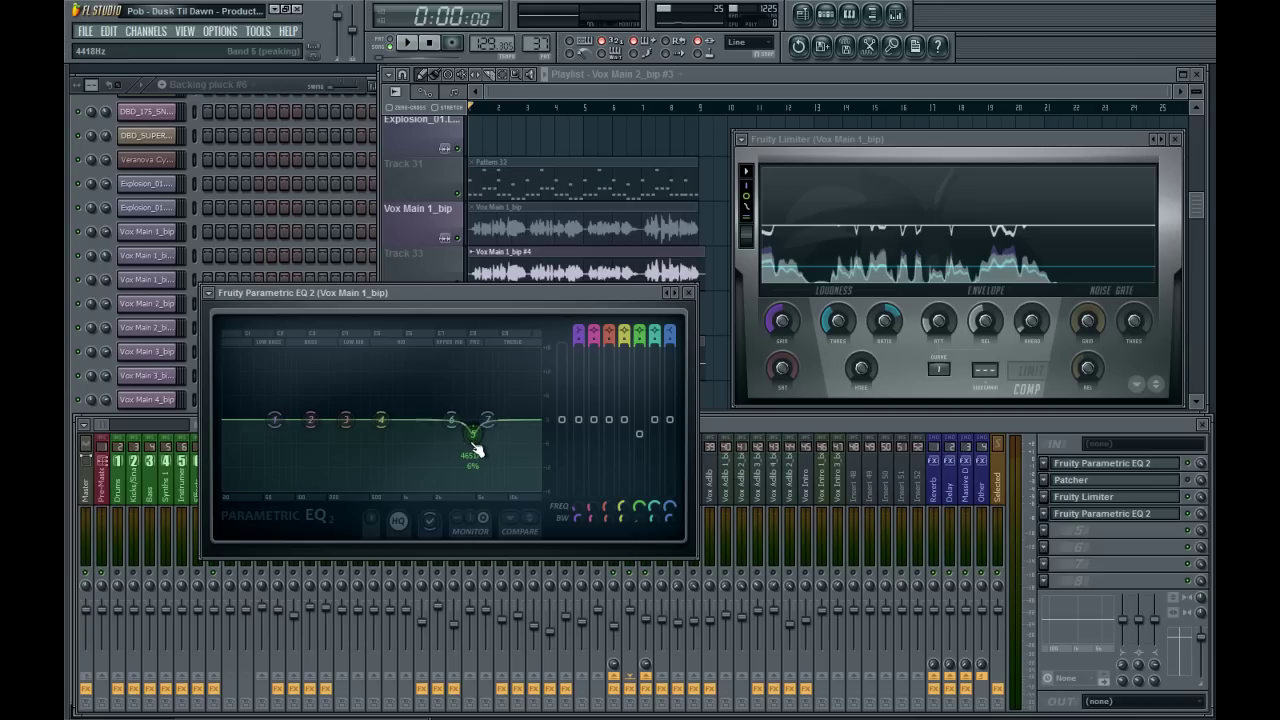
key("Escape")
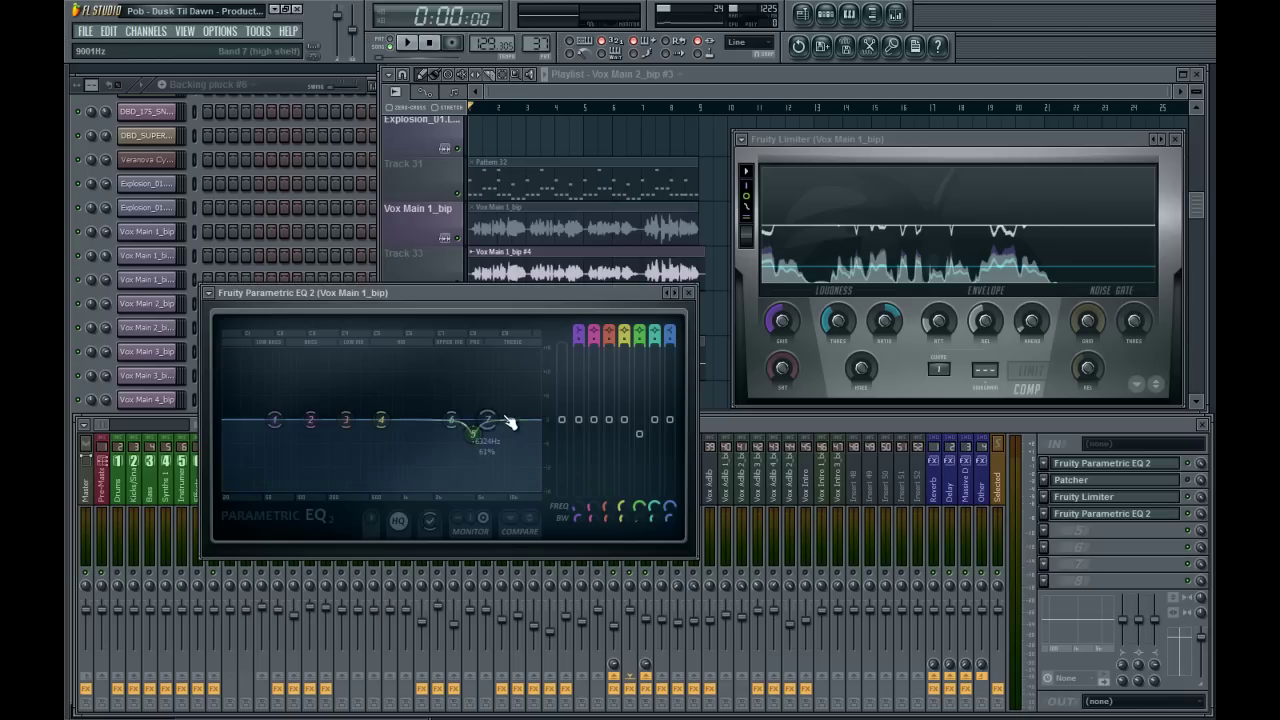
left_click(646, 476)
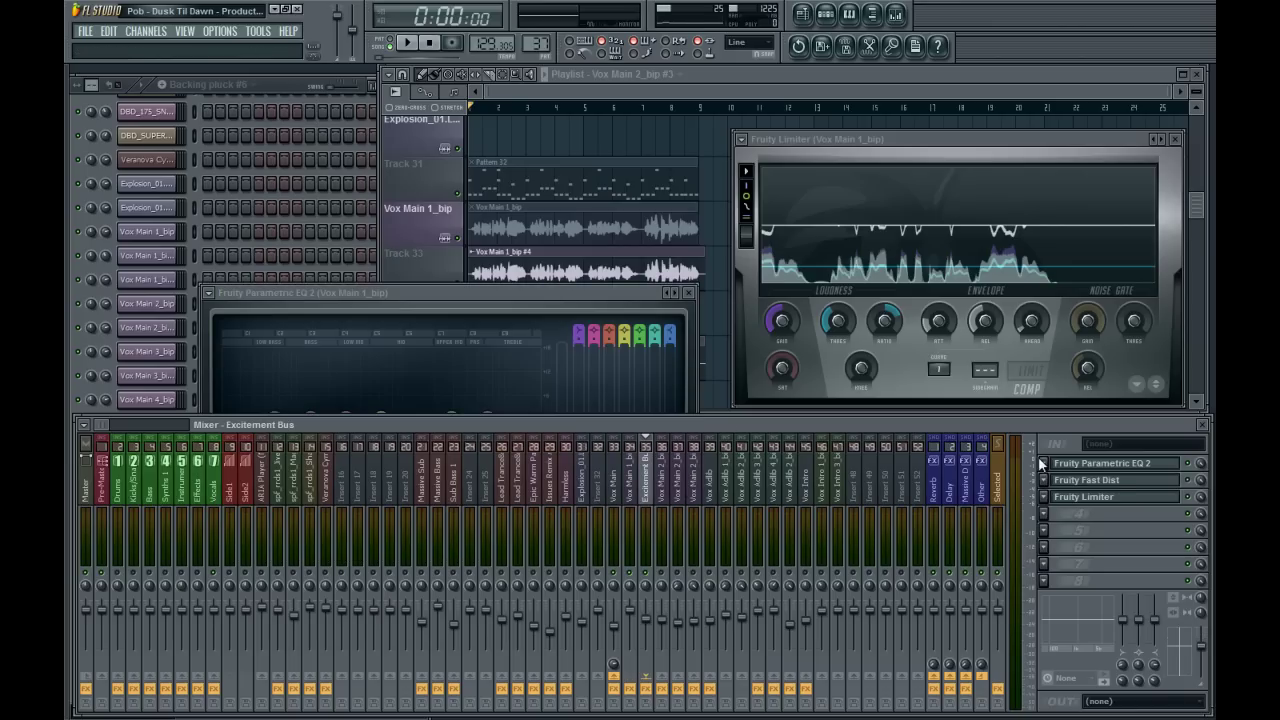
left_click(1090, 465)
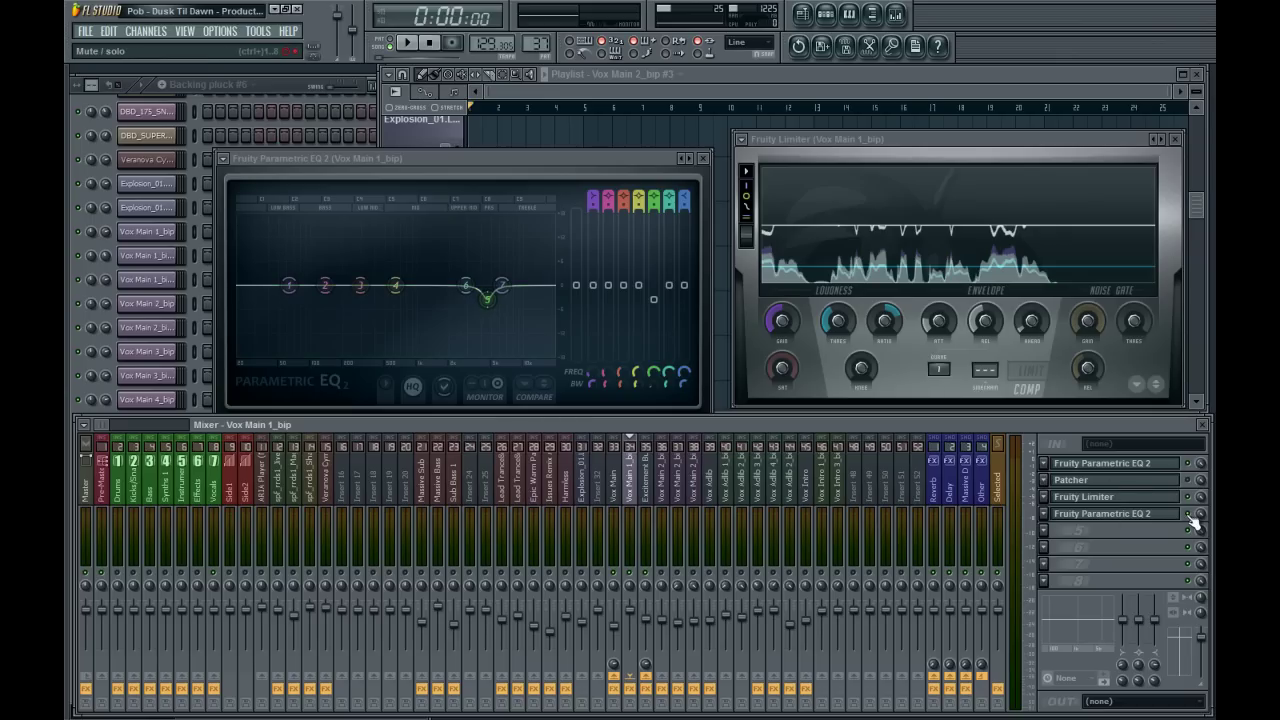
left_click(703, 158)
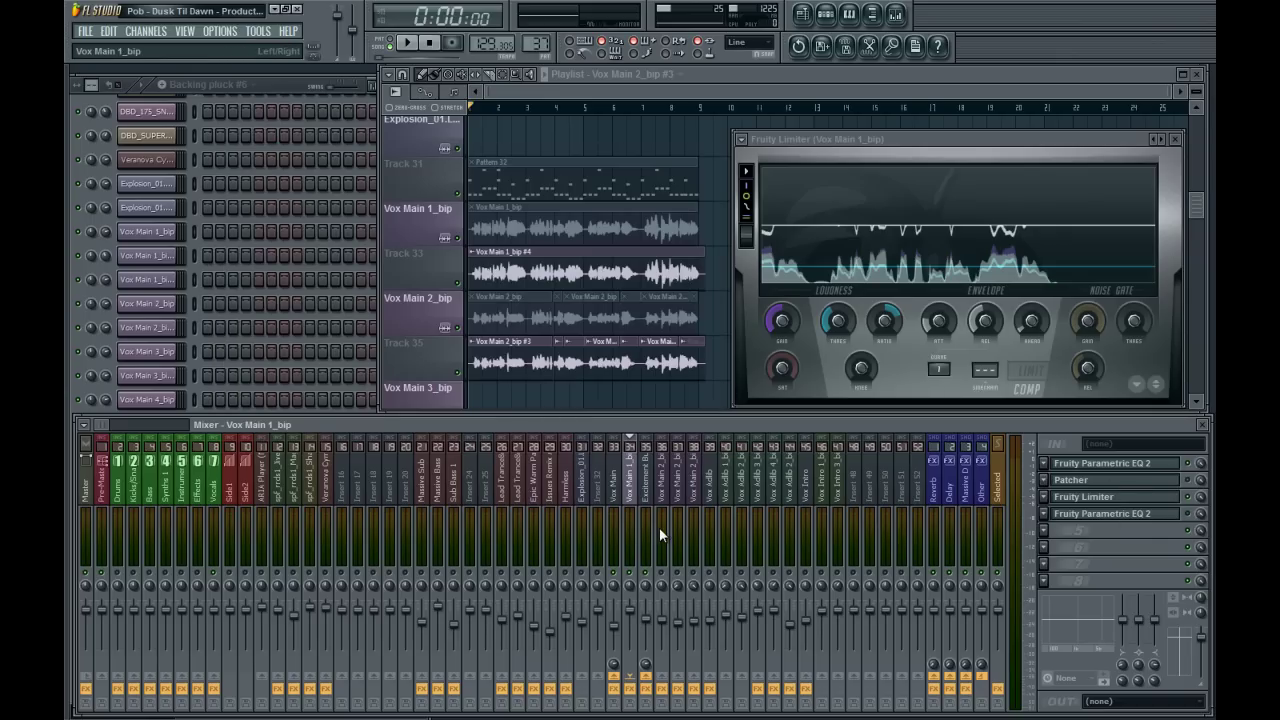
key("space")
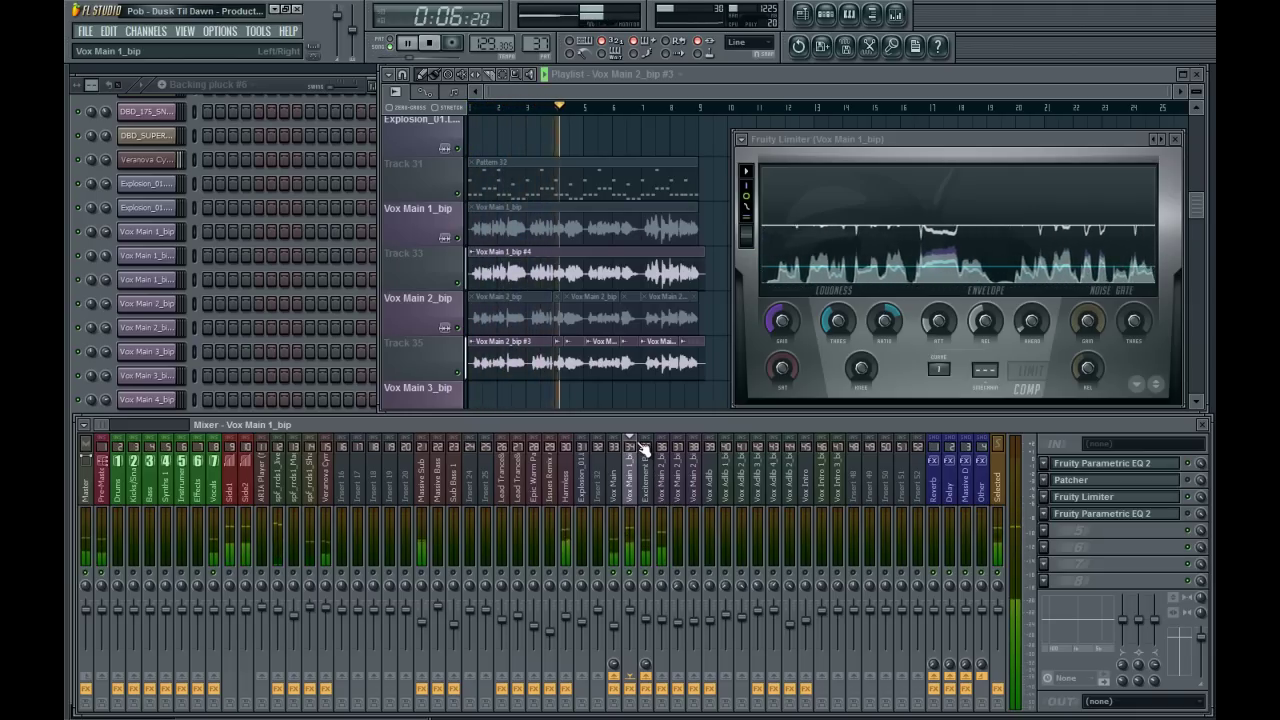
key("space")
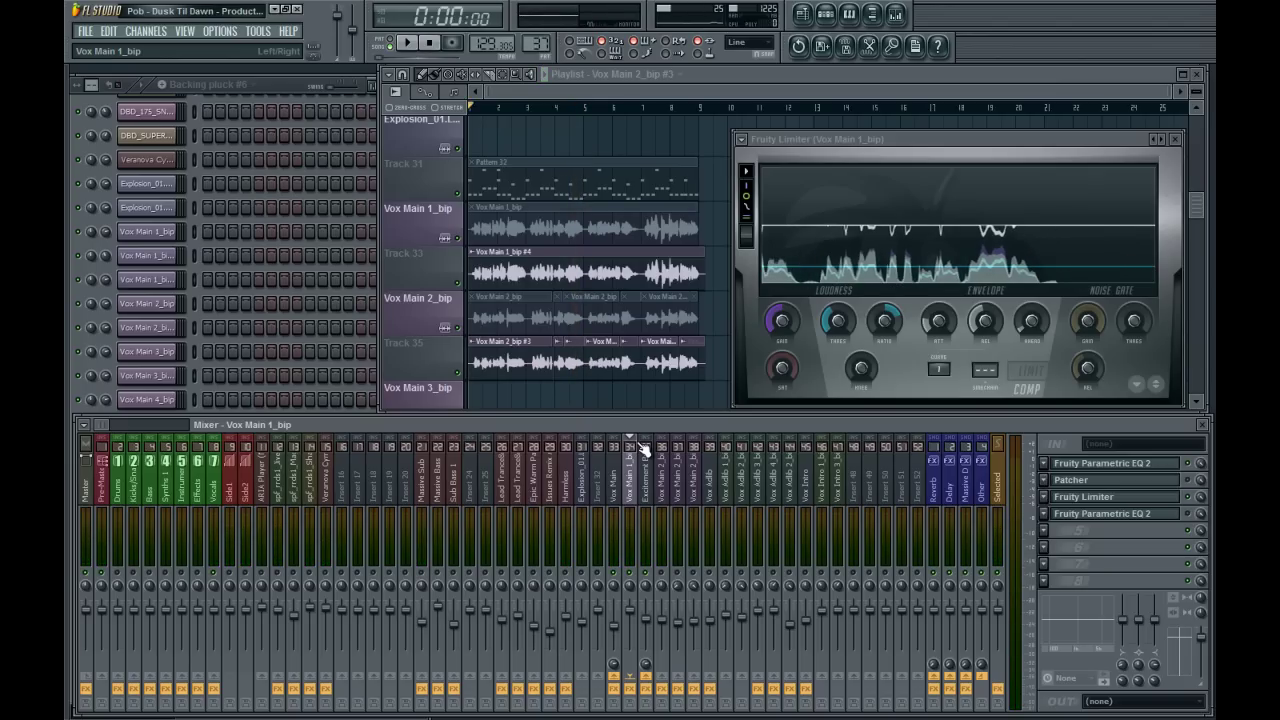
Inspect Vox Main 2_bip's first Fruity Parametric EQ 2, the EQ and limiter inside its Patcher, and its Fruity Chorus.
left_click(660, 470)
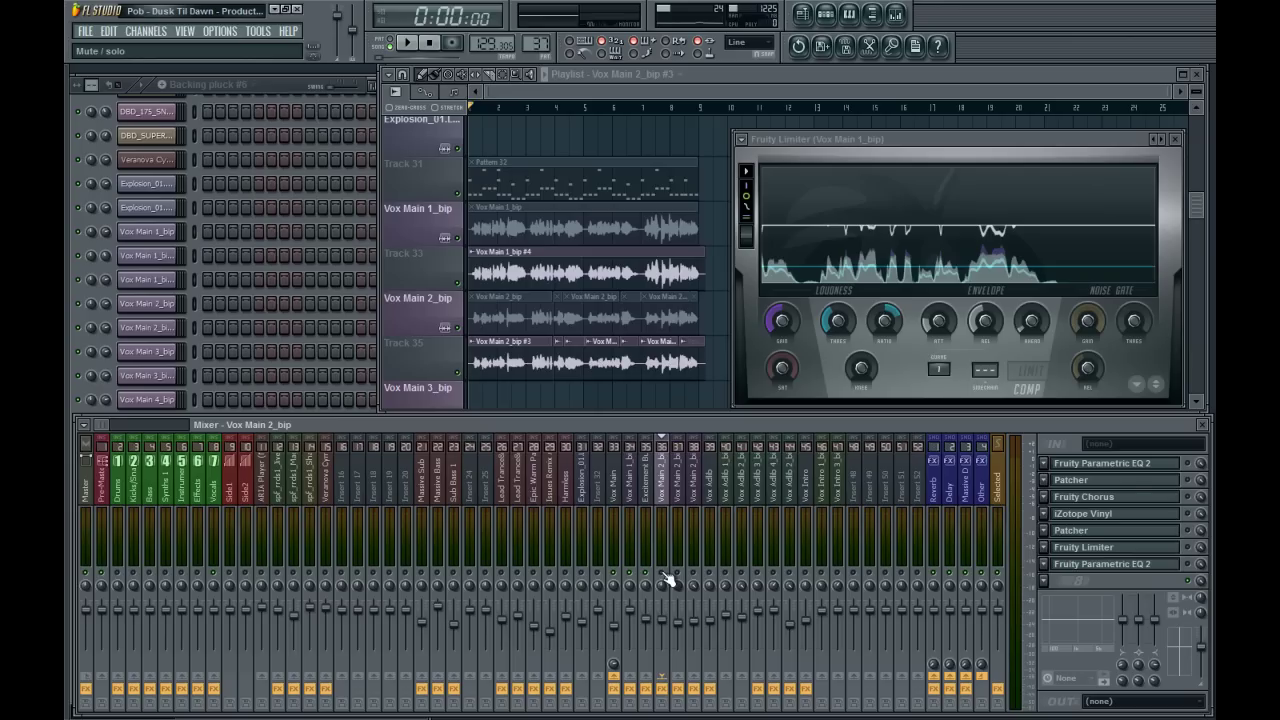
left_click(1118, 466)
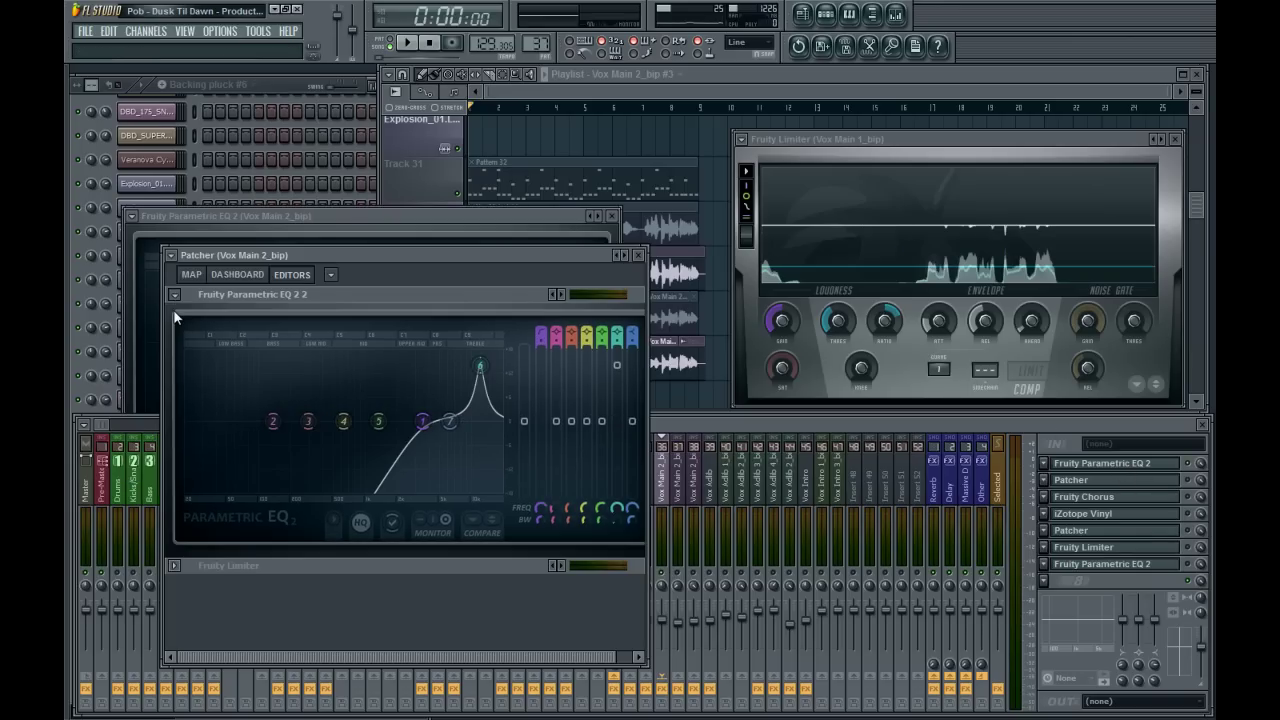
left_click(174, 294)
left_click(174, 311)
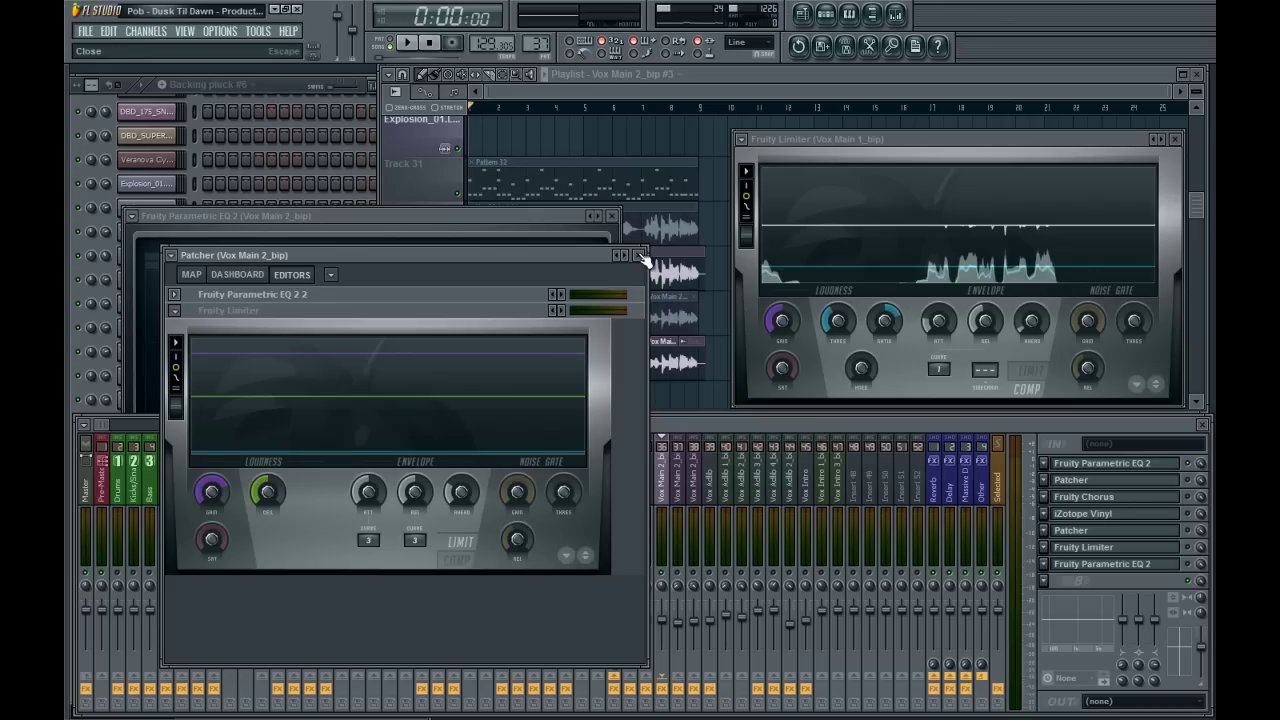
left_click(642, 257)
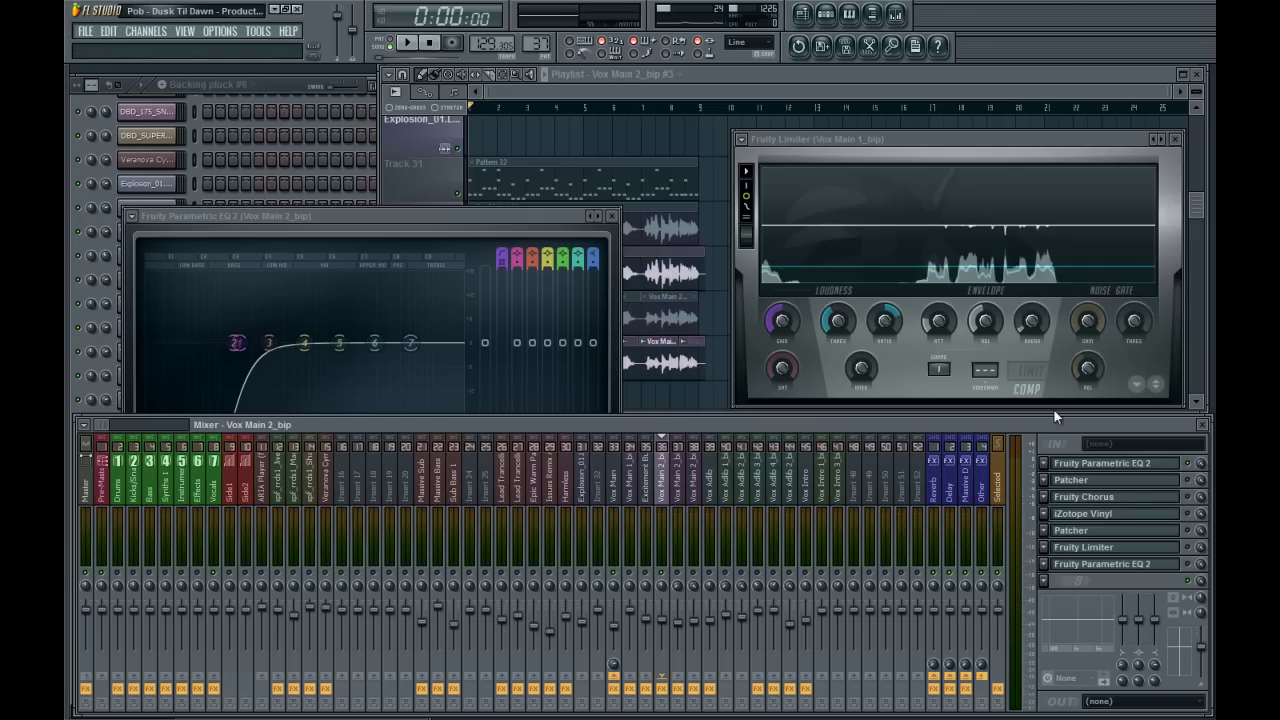
left_click(1175, 505)
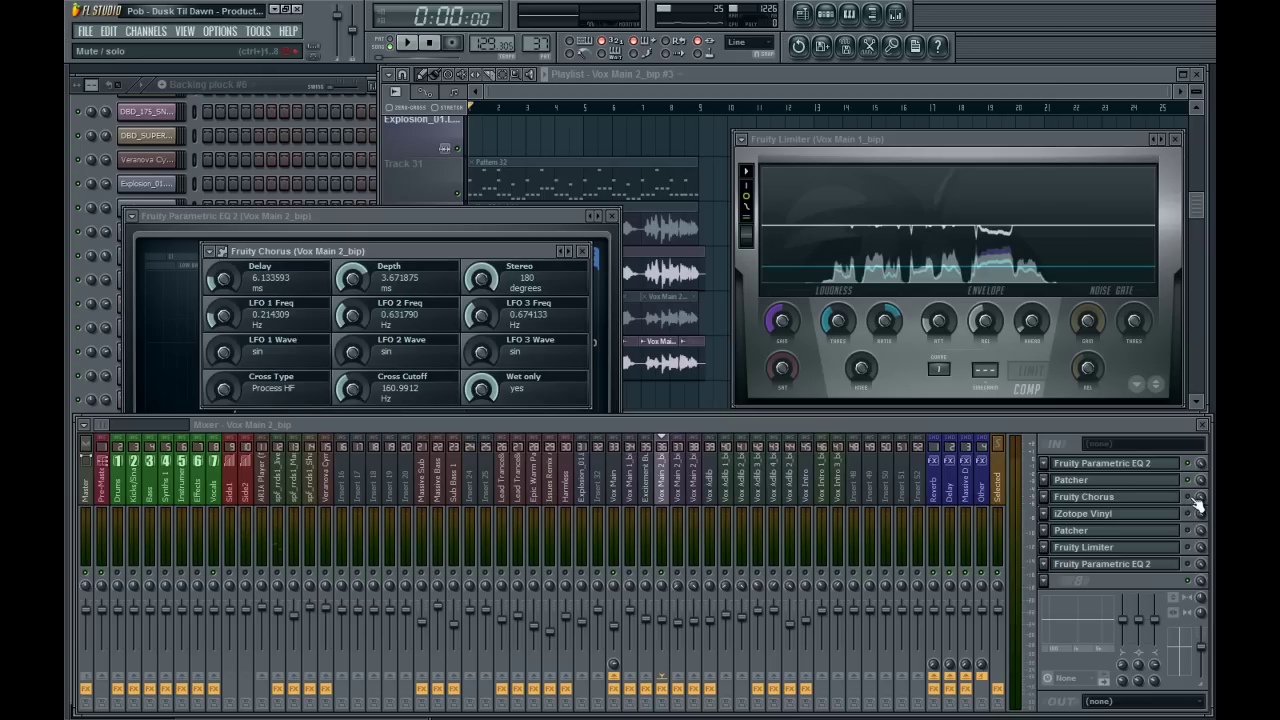
Listen to the vocals to judge the Fruity Chorus on Vox Main 2_bip.
key("space")
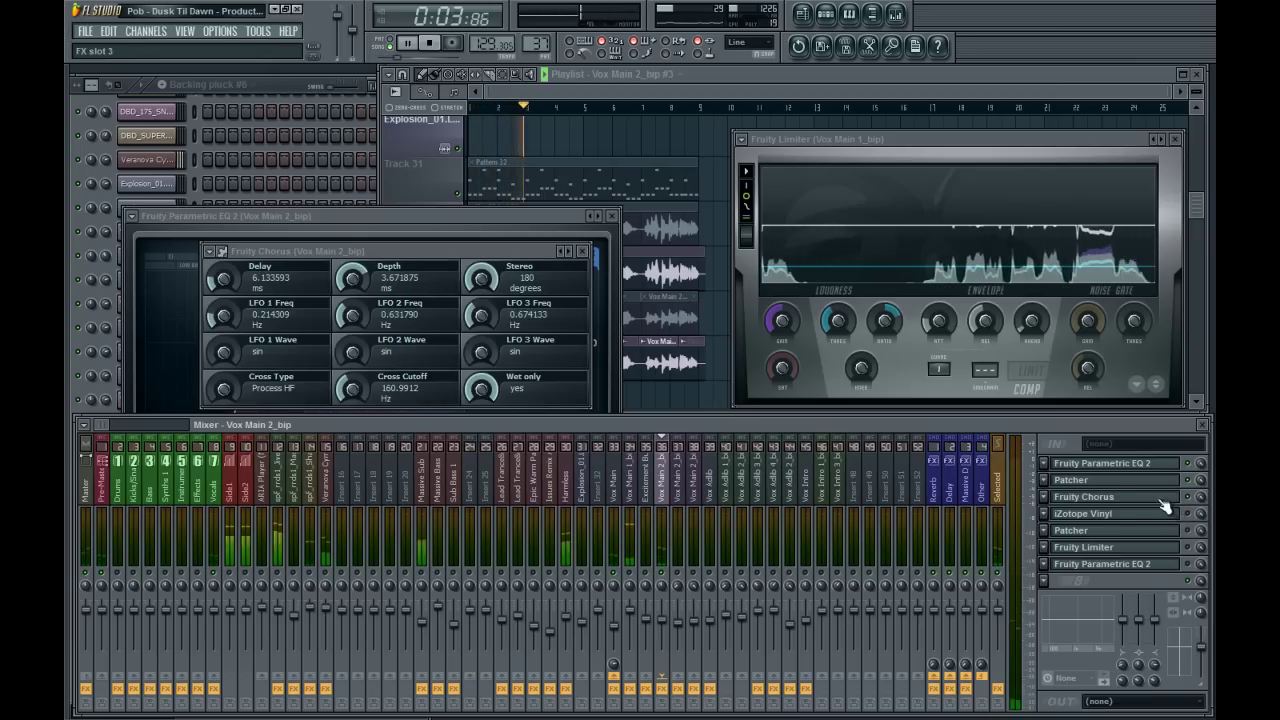
key("space")
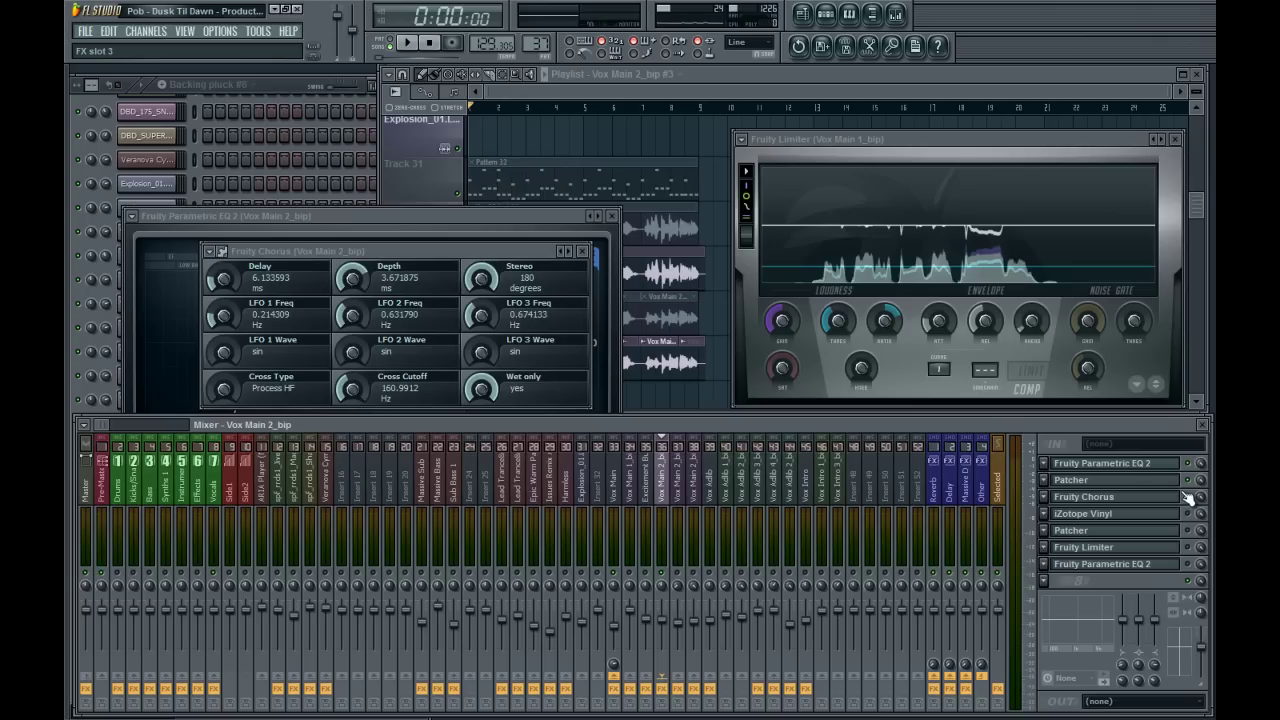
key("space")
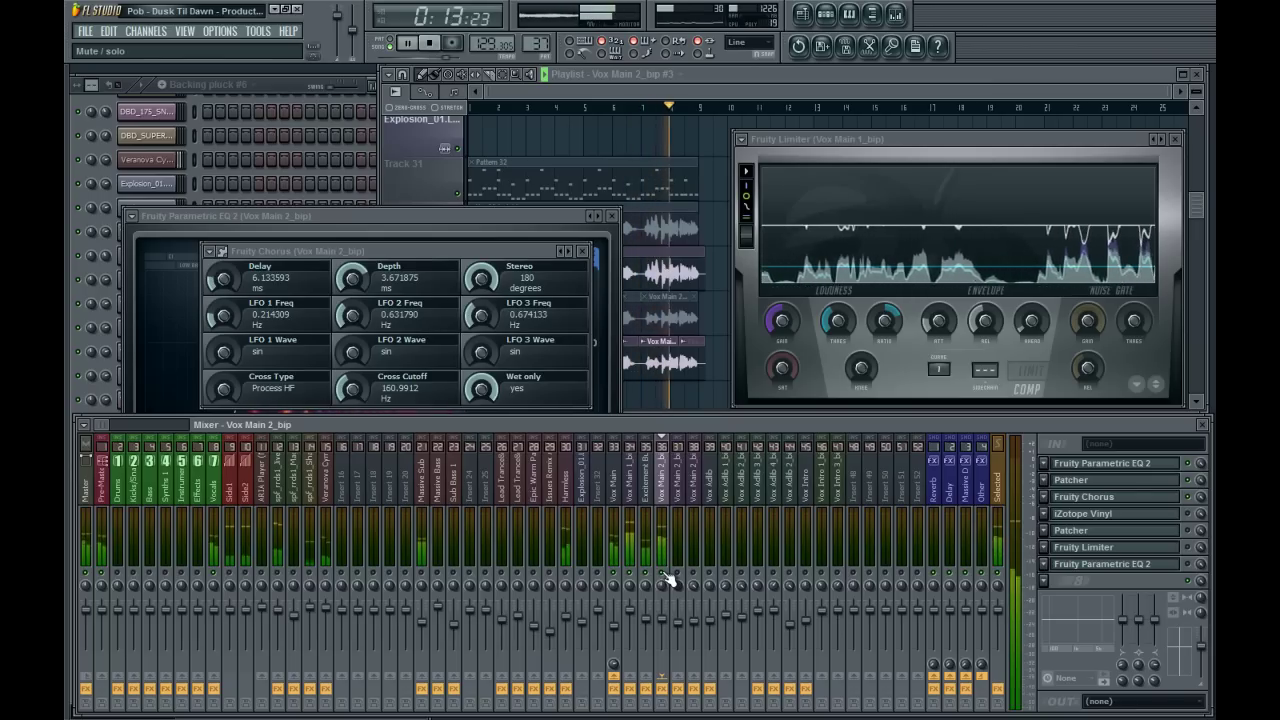
key("space")
Open Vox Main 2_bip's iZotope Vinyl, move it above the mixer, and listen to the vocals.
left_click(1105, 514)
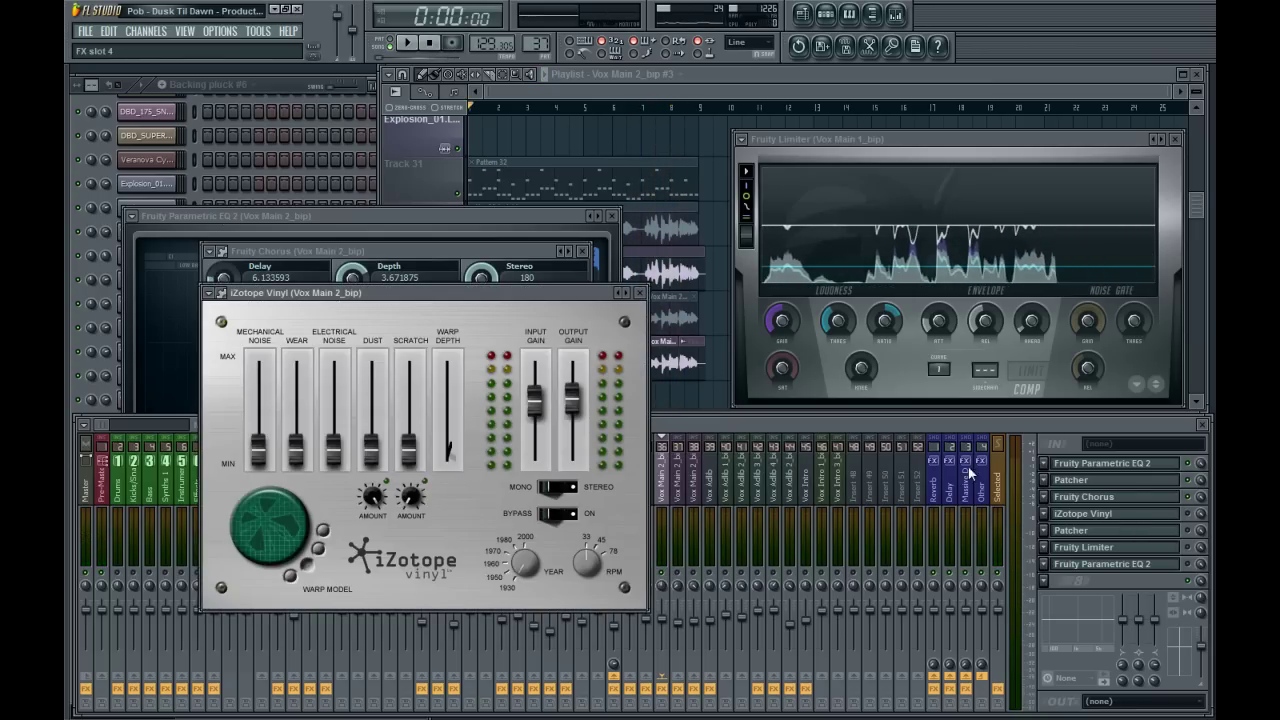
left_click_drag(390, 280, 404, 134)
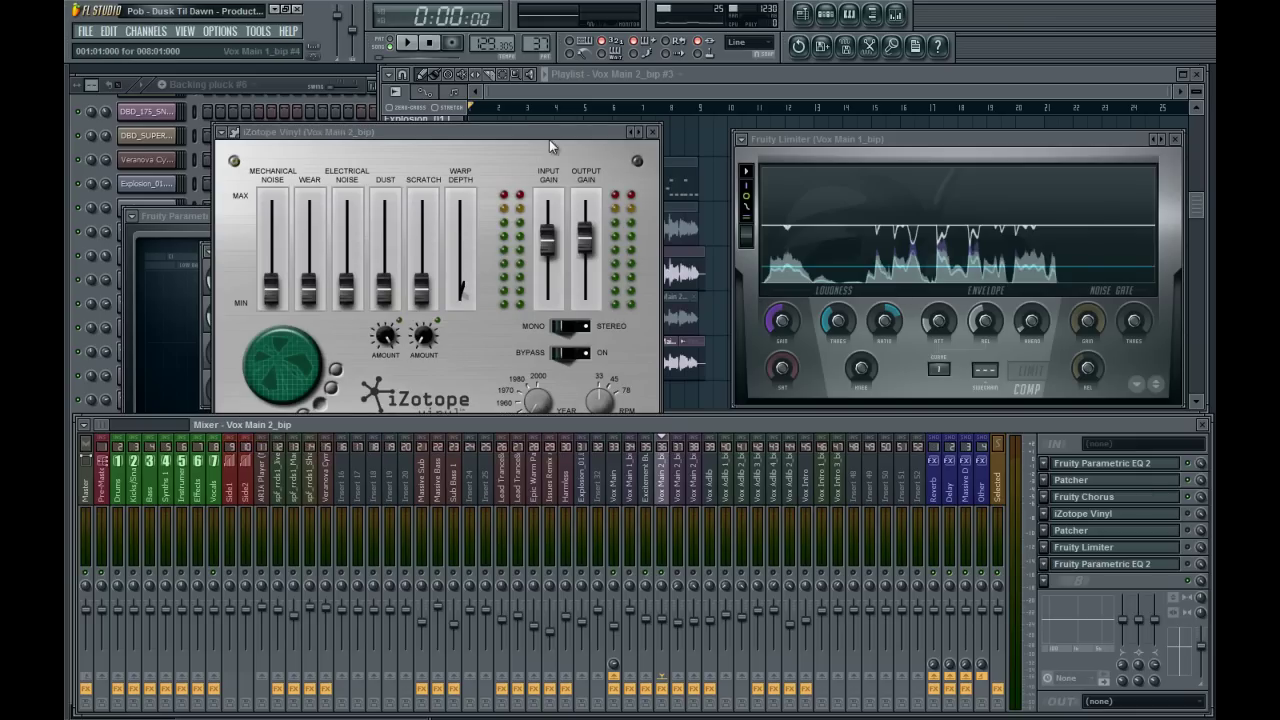
left_click_drag(529, 126, 521, 74)
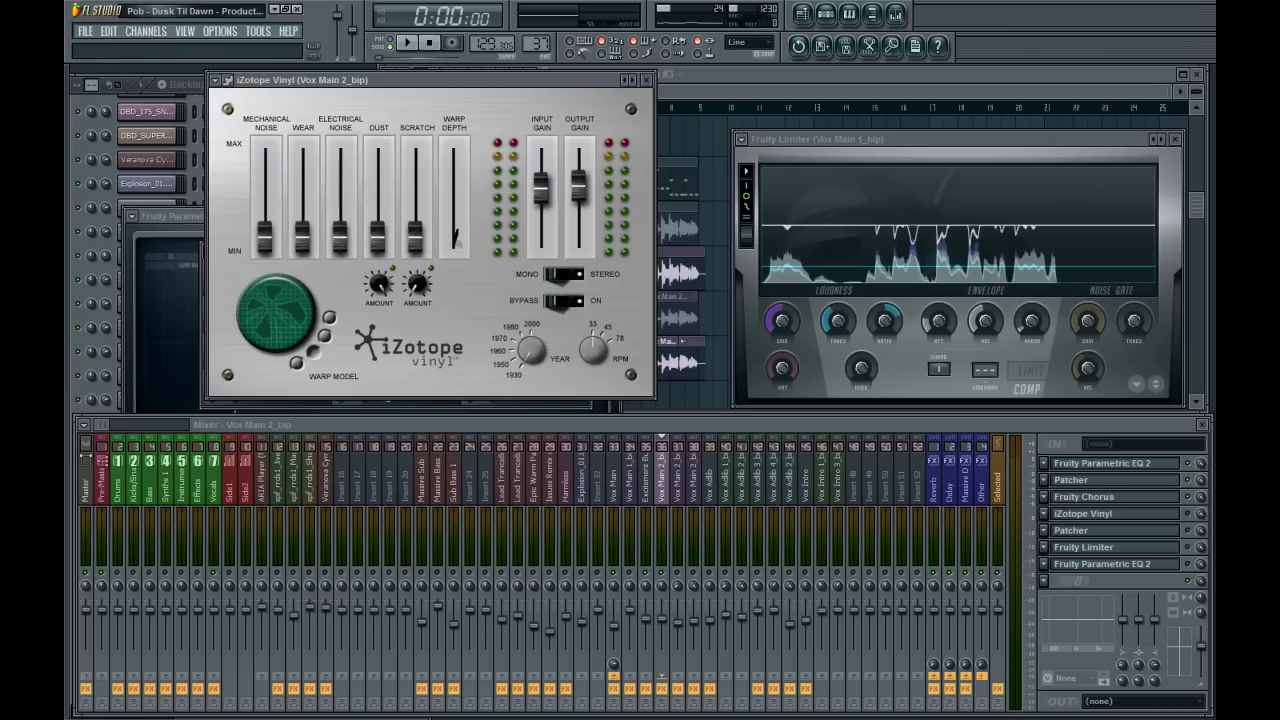
key("space")
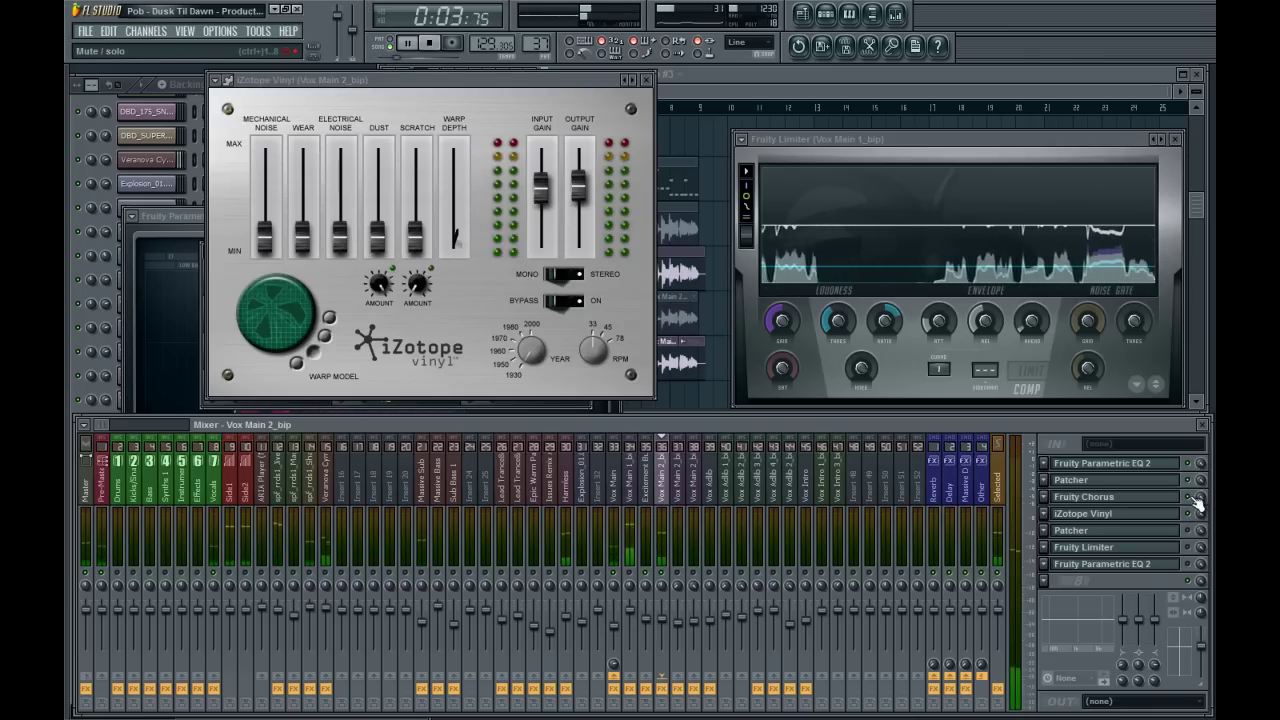
key("space")
Inspect the Fruity Limiter and Fruity Fast Dist inside Vox Main 2_bip's second Patcher, close it, and listen to the vocals.
left_click(1070, 530)
left_click(101, 219)
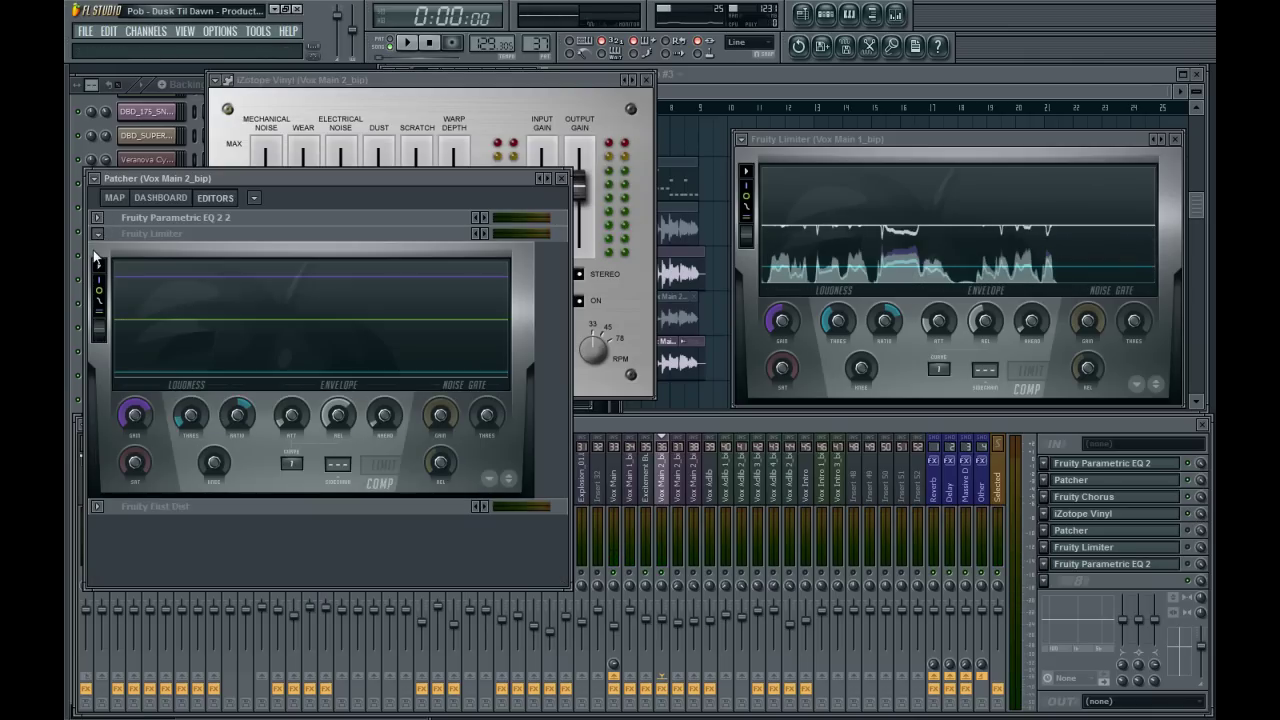
left_click(98, 234)
left_click(98, 250)
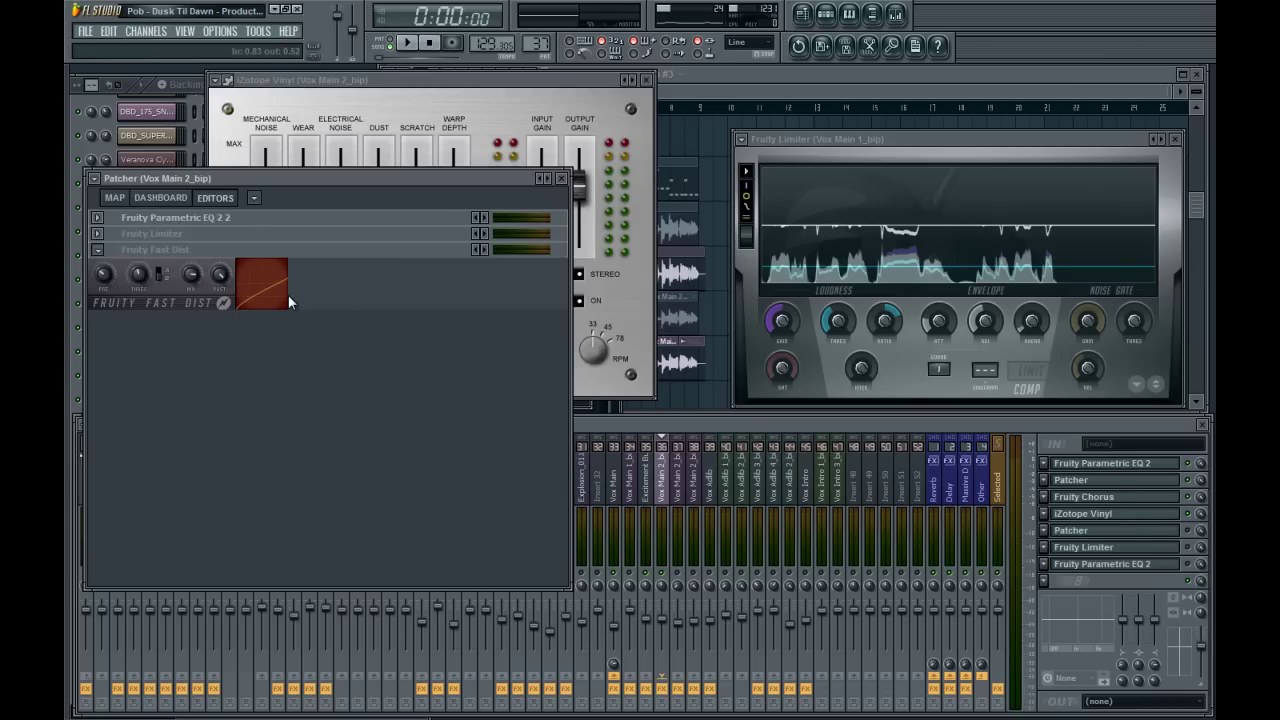
left_click(1115, 520)
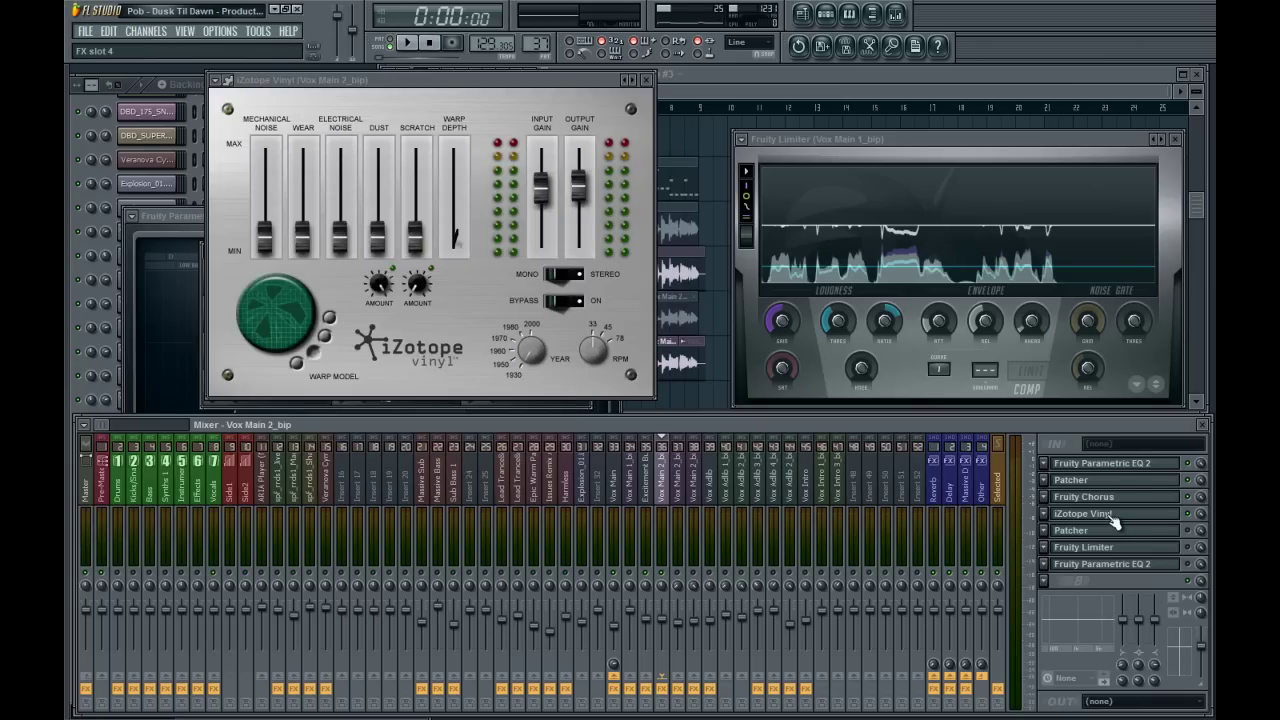
key("space")
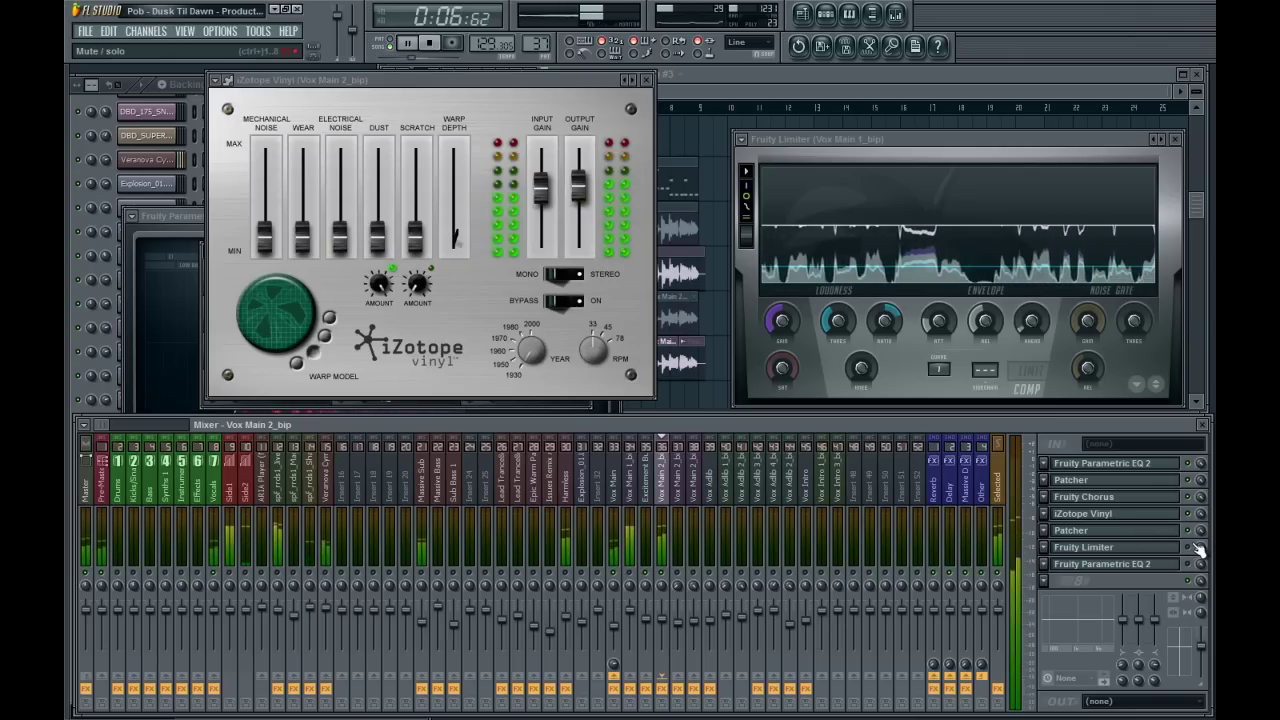
key("space")
Open Vox Main 2_bip's Fruity Limiter beside Vox Main 1_bip's and watch its compression during playback.
left_click(1170, 555)
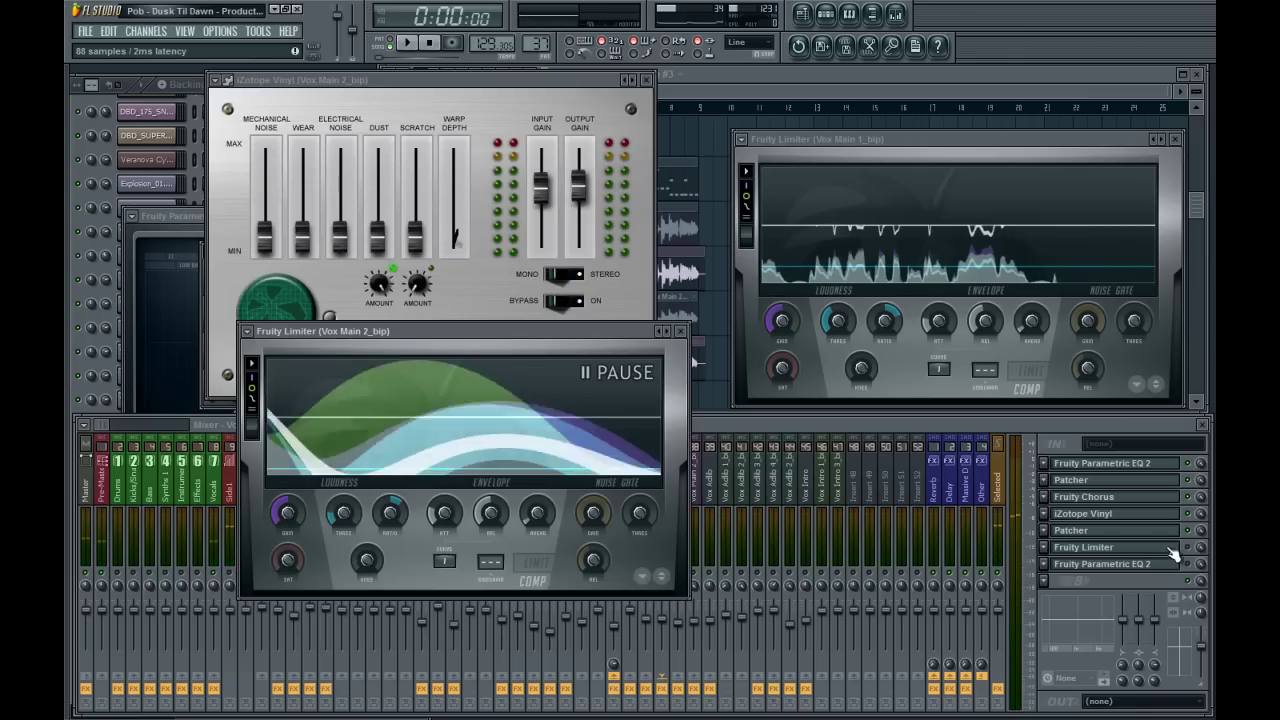
left_click(1188, 550)
left_click(1192, 557)
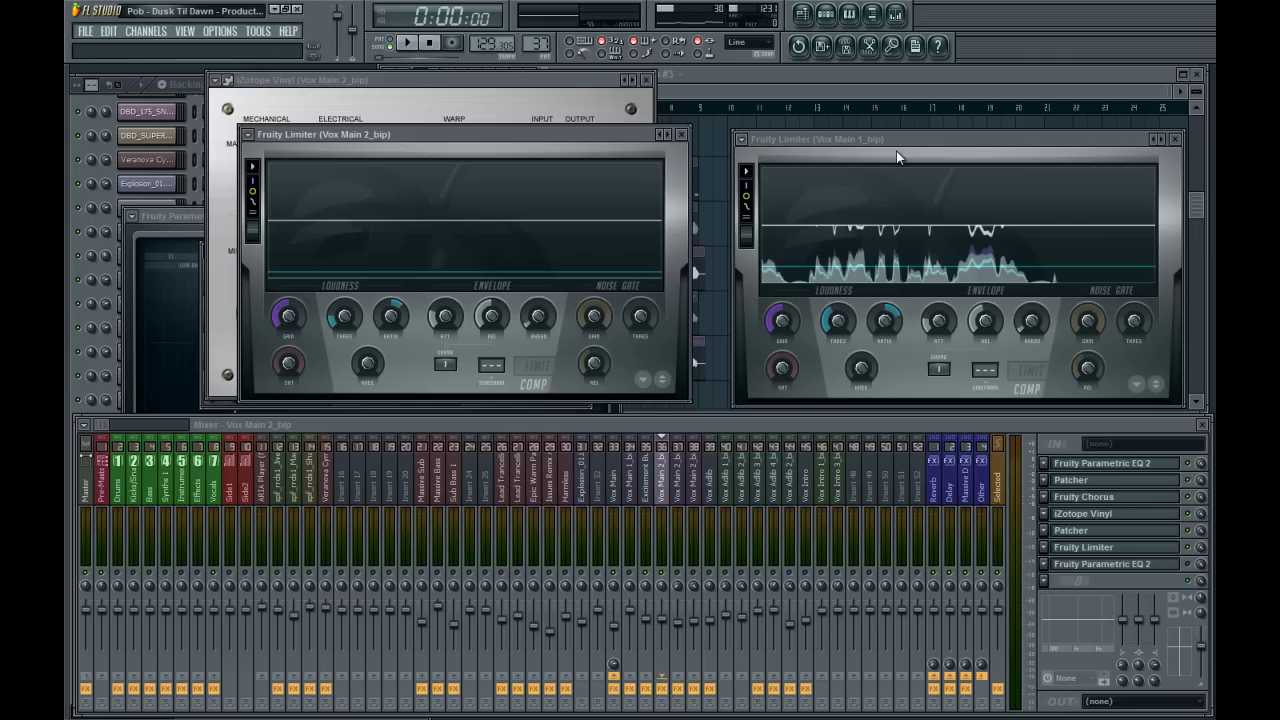
key("space")
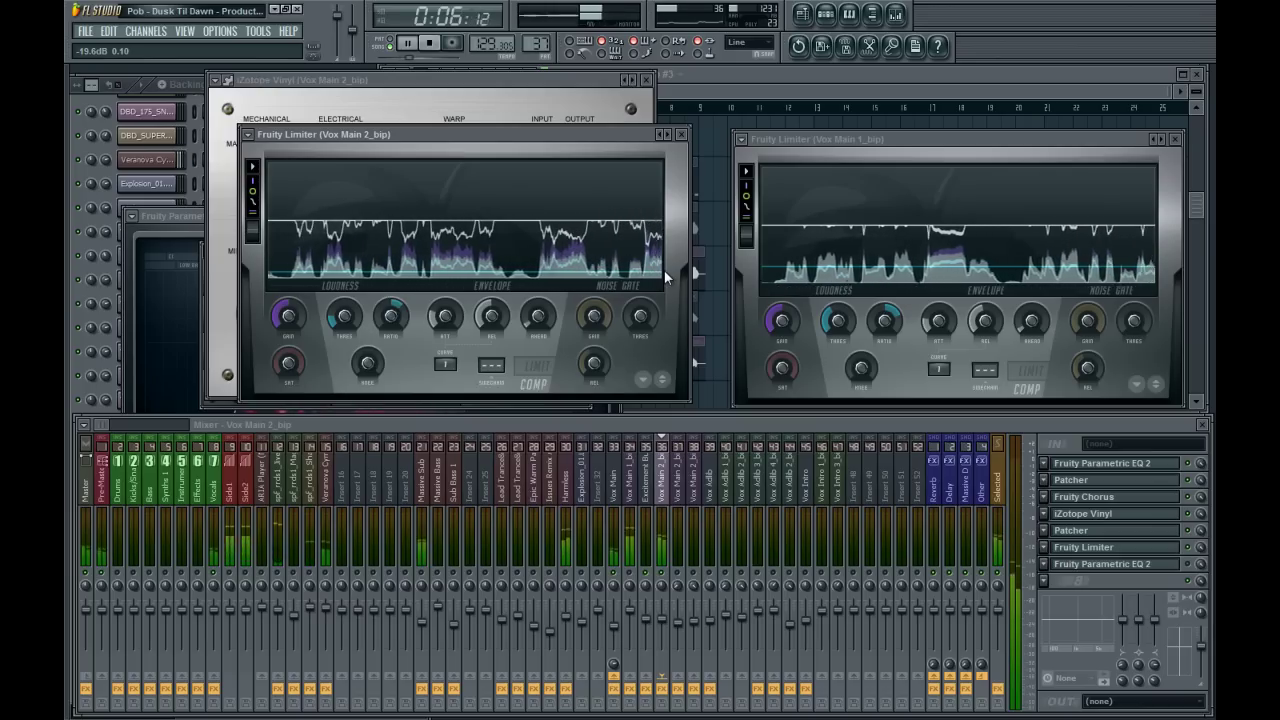
key("space")
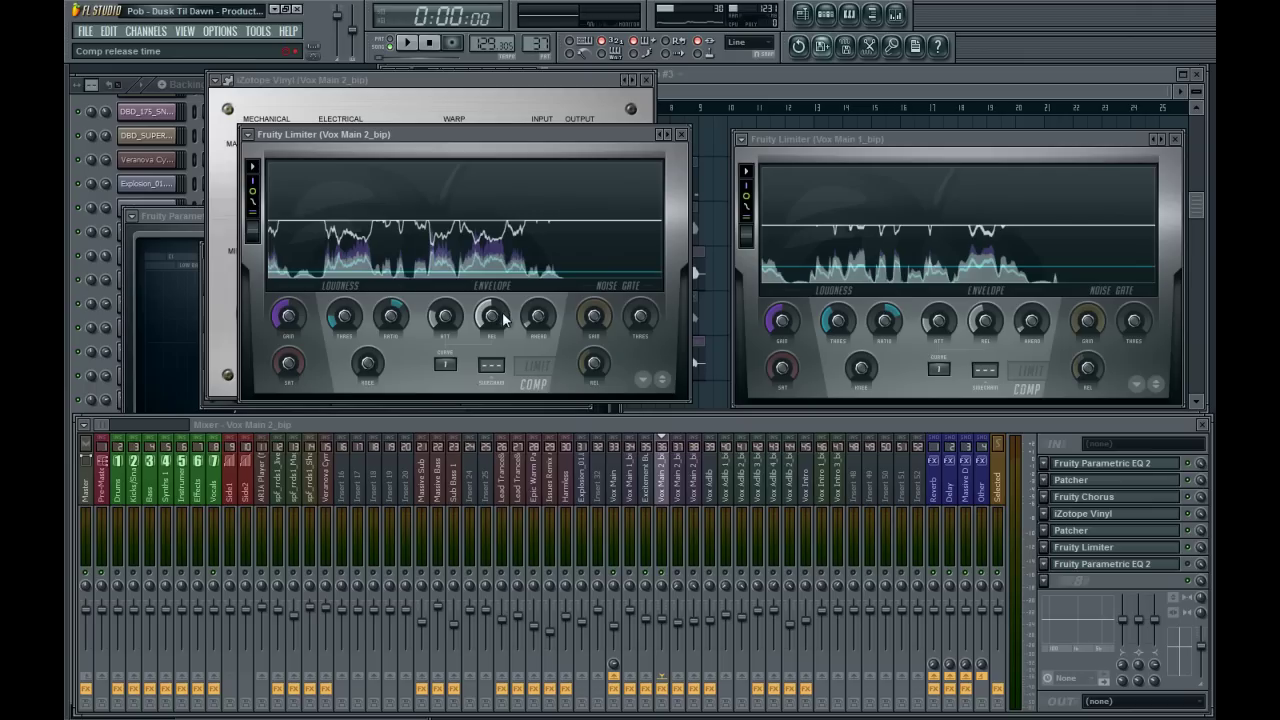
Adjust the compressor release in Vox Main 2_bip's Fruity Limiter to about 77 ms and compare both vocal limiters during playback.
left_click_drag(497, 318, 494, 322)
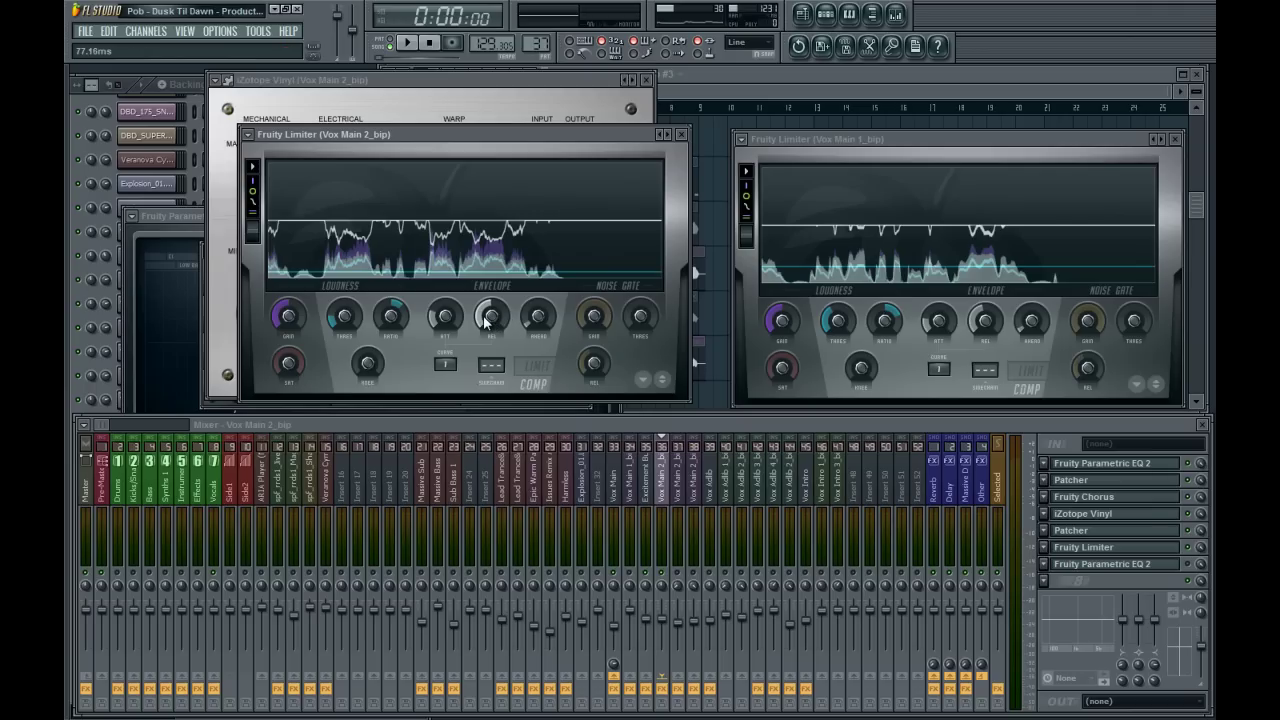
mouse_move(875, 141)
left_mouse_down()
mouse_move(828, 123)
mouse_move(883, 141)
mouse_move(875, 132)
left_mouse_up()
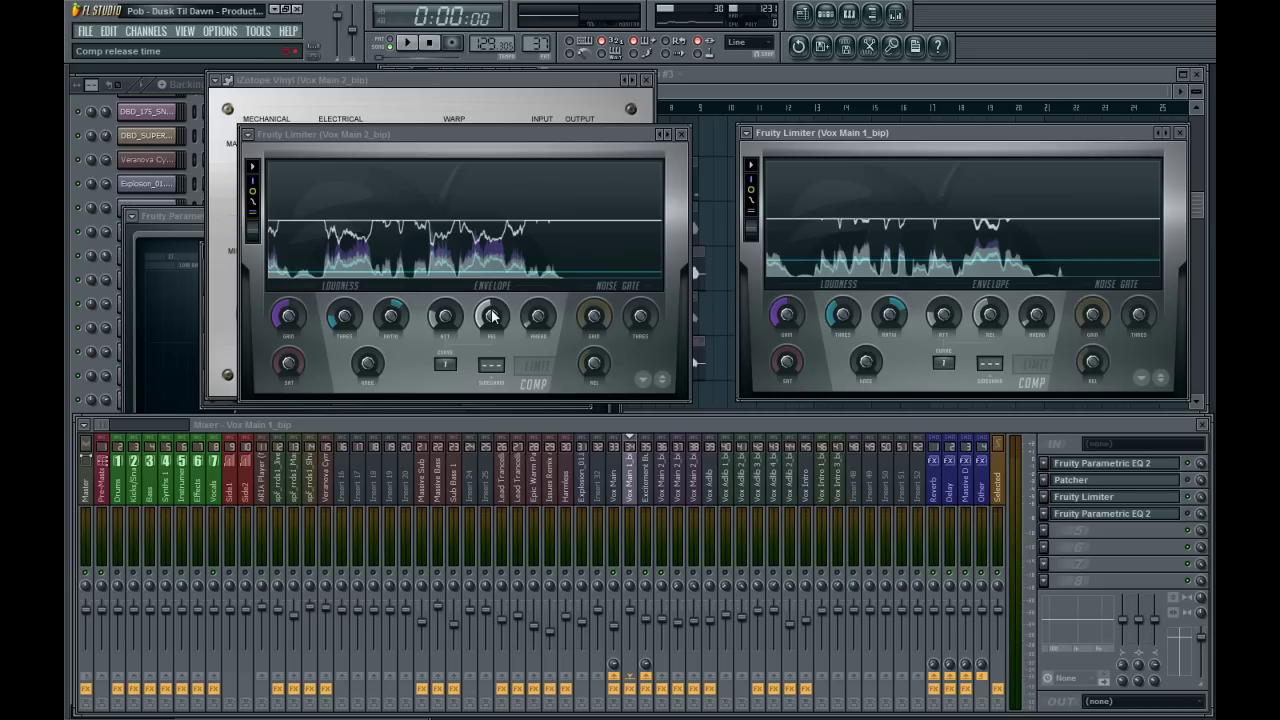
left_click(632, 582)
key("space")
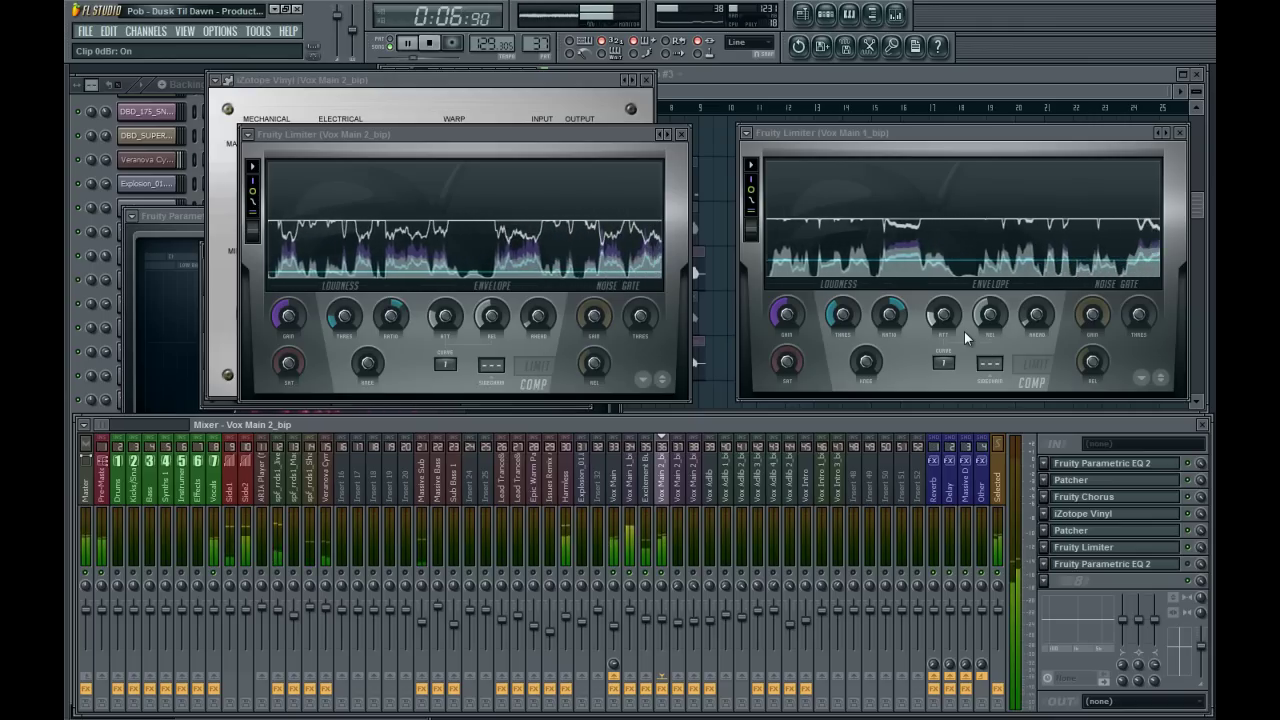
key("space")
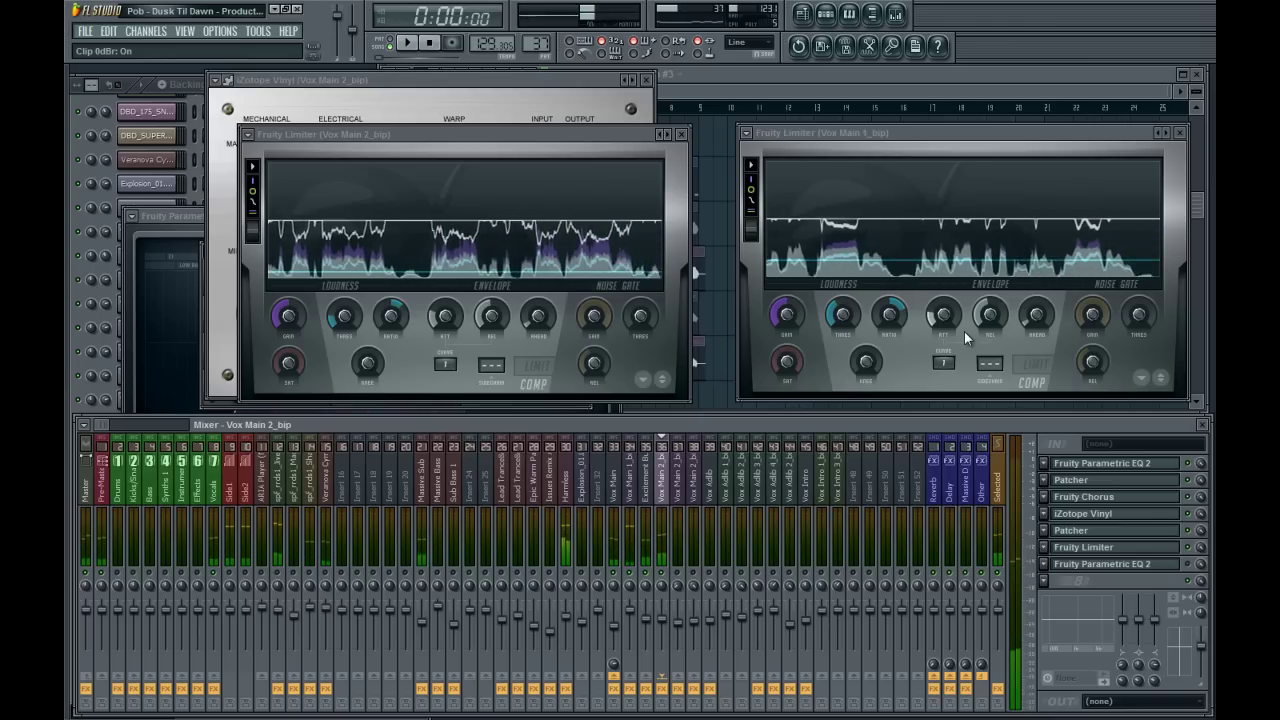
Close the iZotope Vinyl window and the Fruity Limiter windows of Vox Main 1_bip and Vox Main 2_bip.
left_click(1100, 548)
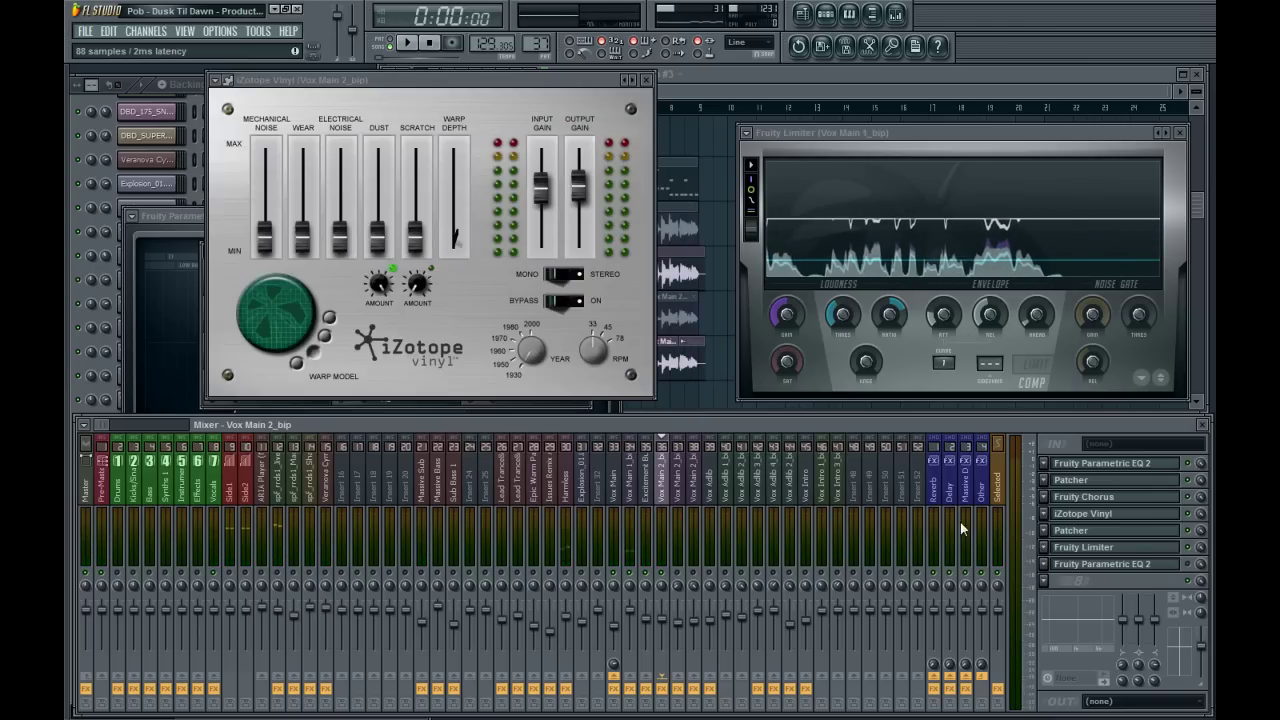
left_click(645, 79)
left_click(1182, 135)
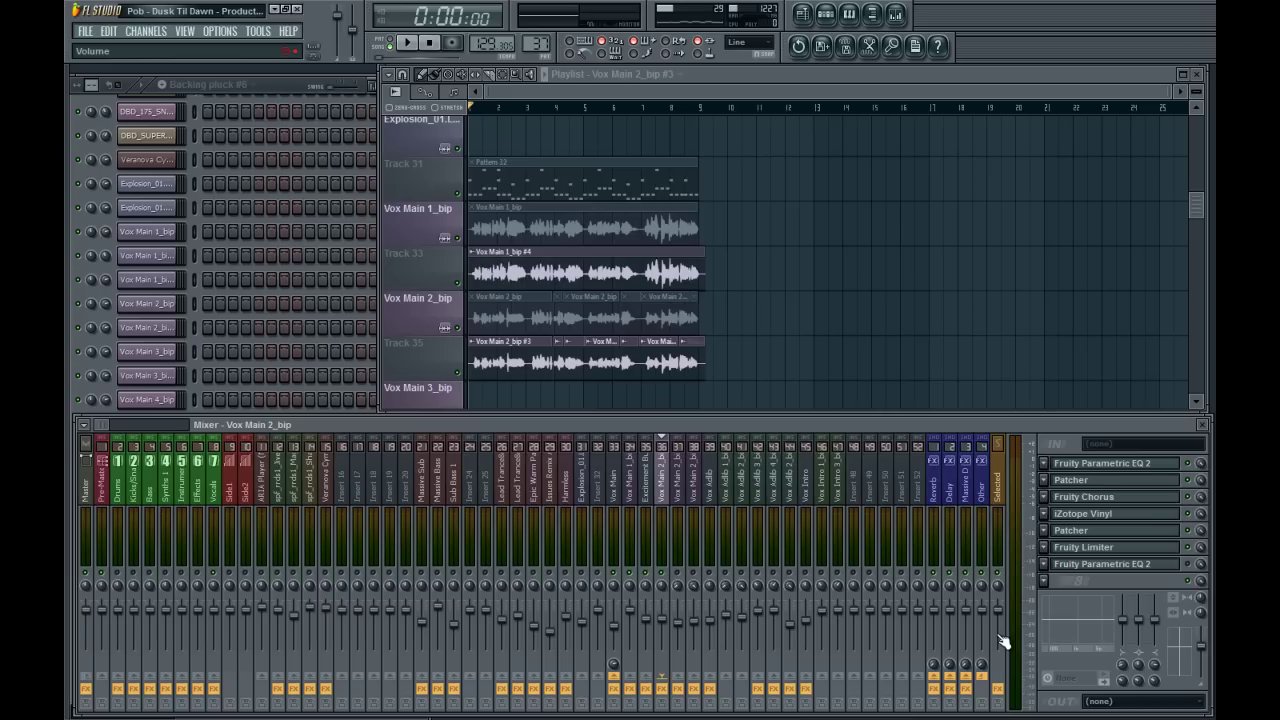
Open Vox Main 2_bip's final Fruity Parametric EQ 2 and examine its band 4 and 5 cuts while listening to the vocals.
left_click(1102, 463)
left_click_drag(405, 346, 605, 160)
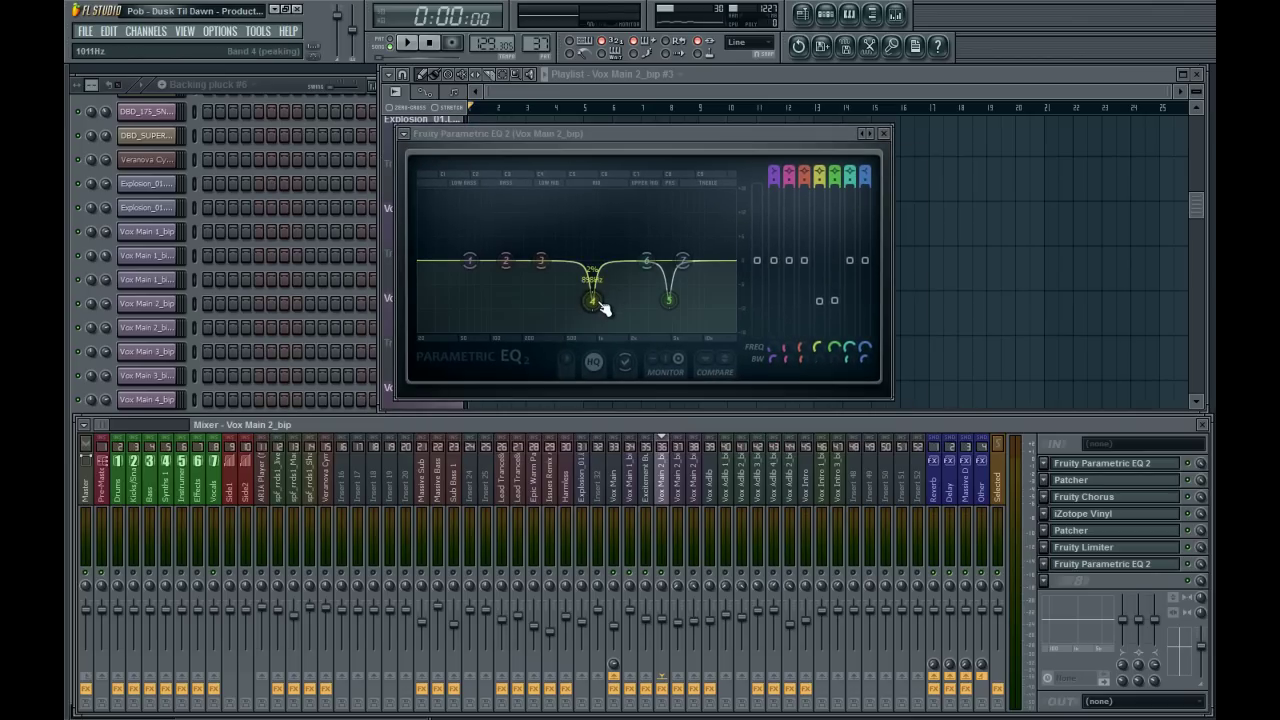
key("space")
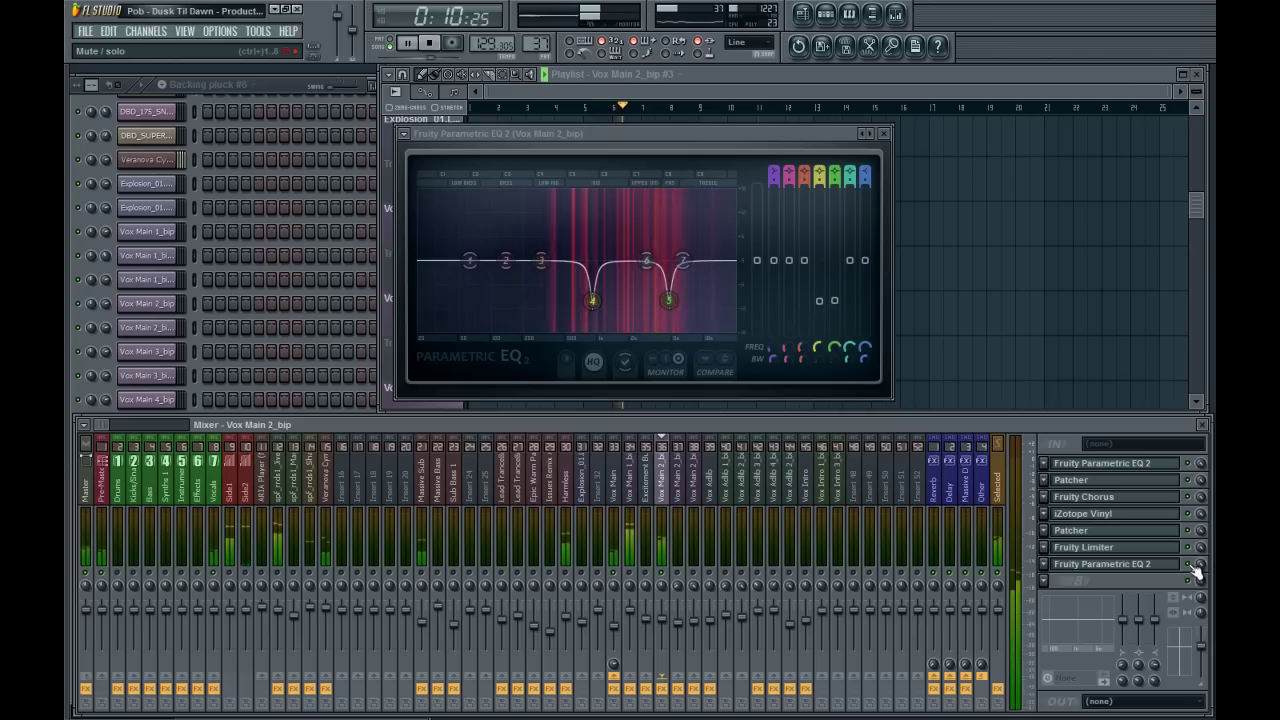
key("space")
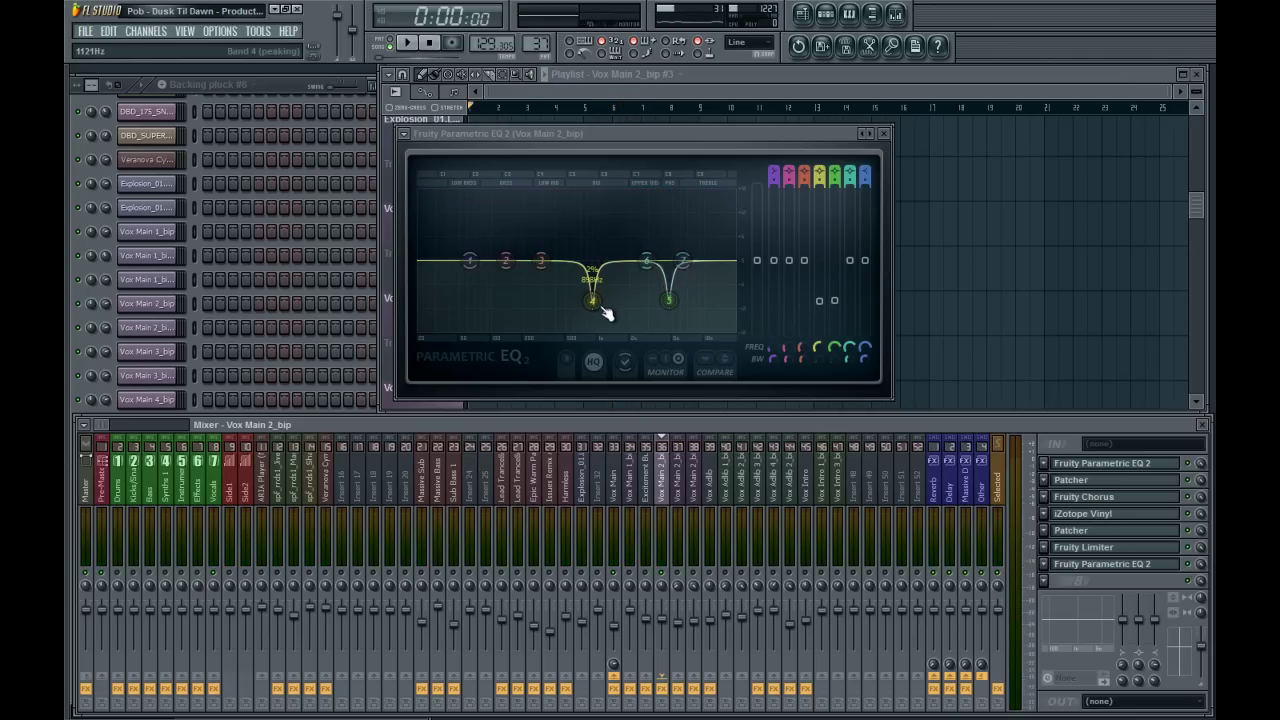
mouse_move(592, 312)
left_mouse_down()
mouse_move(583, 251)
mouse_move(594, 308)
left_mouse_up()
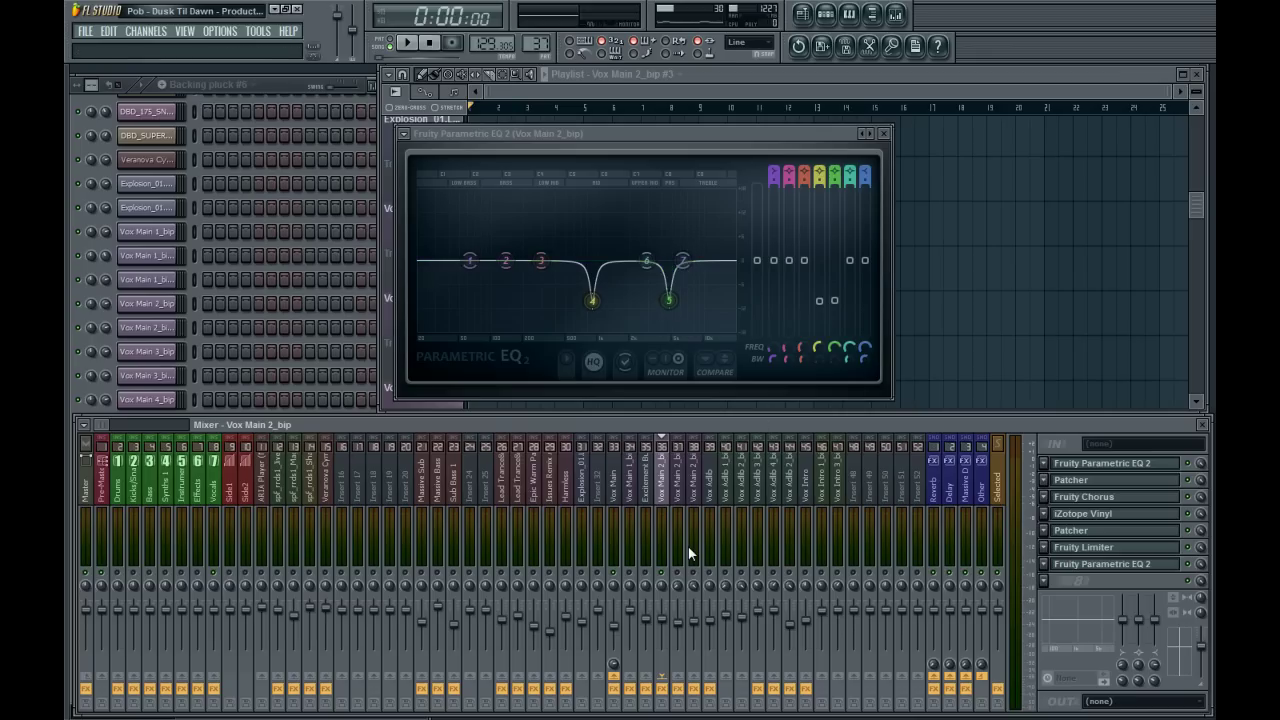
key("space")
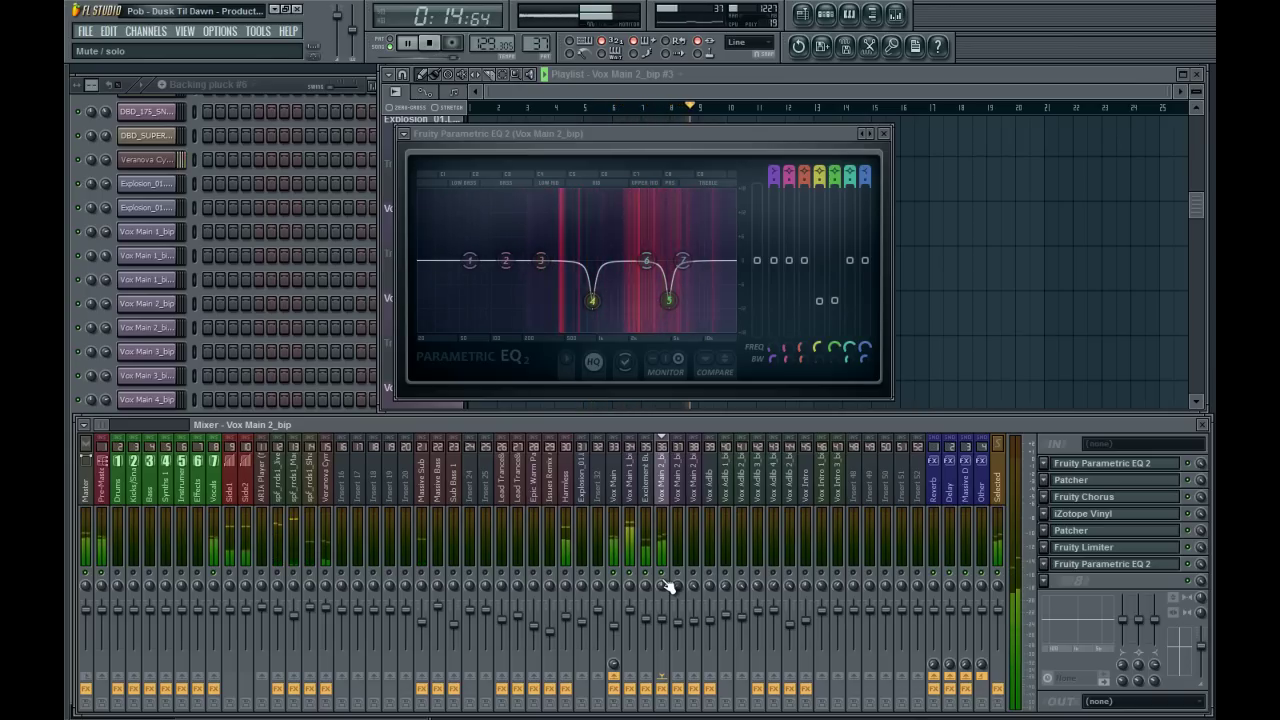
key("space")
Select the Vox Main bus, open its ThrillseekerLA compressor, and watch the gain reduction during playback.
key("Left")
key("Left")
key("Left")
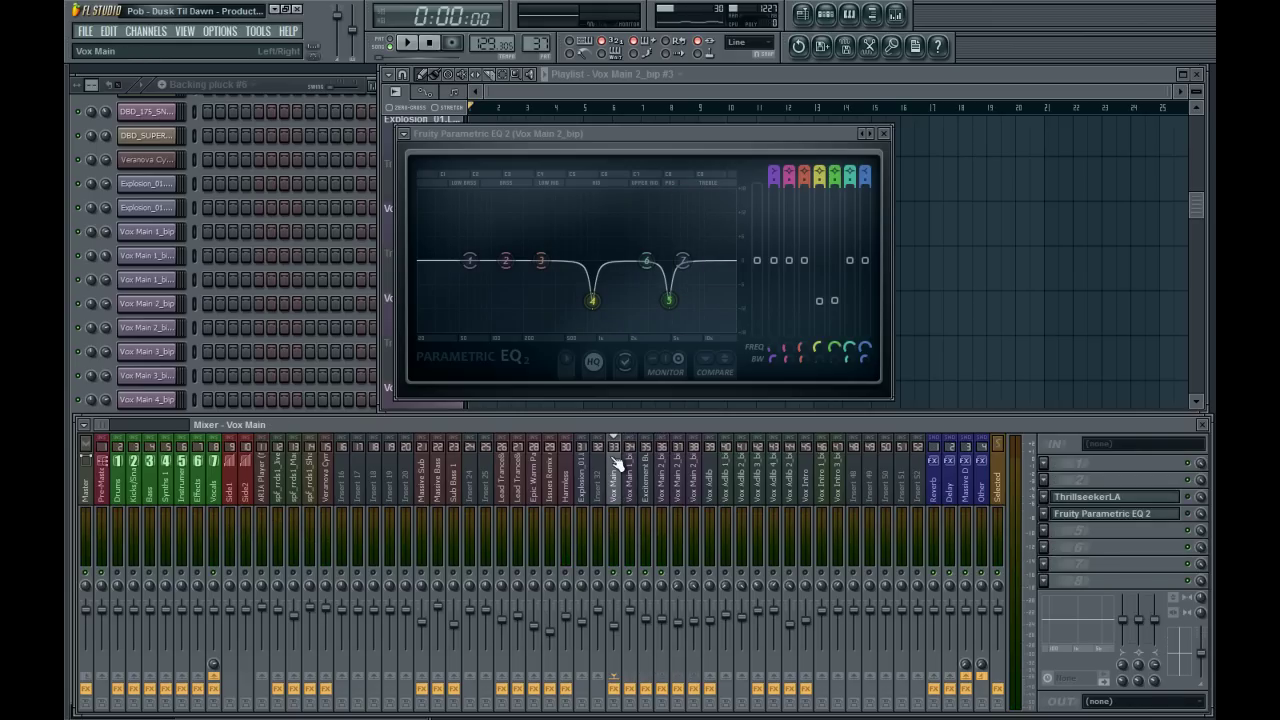
left_click(1100, 497)
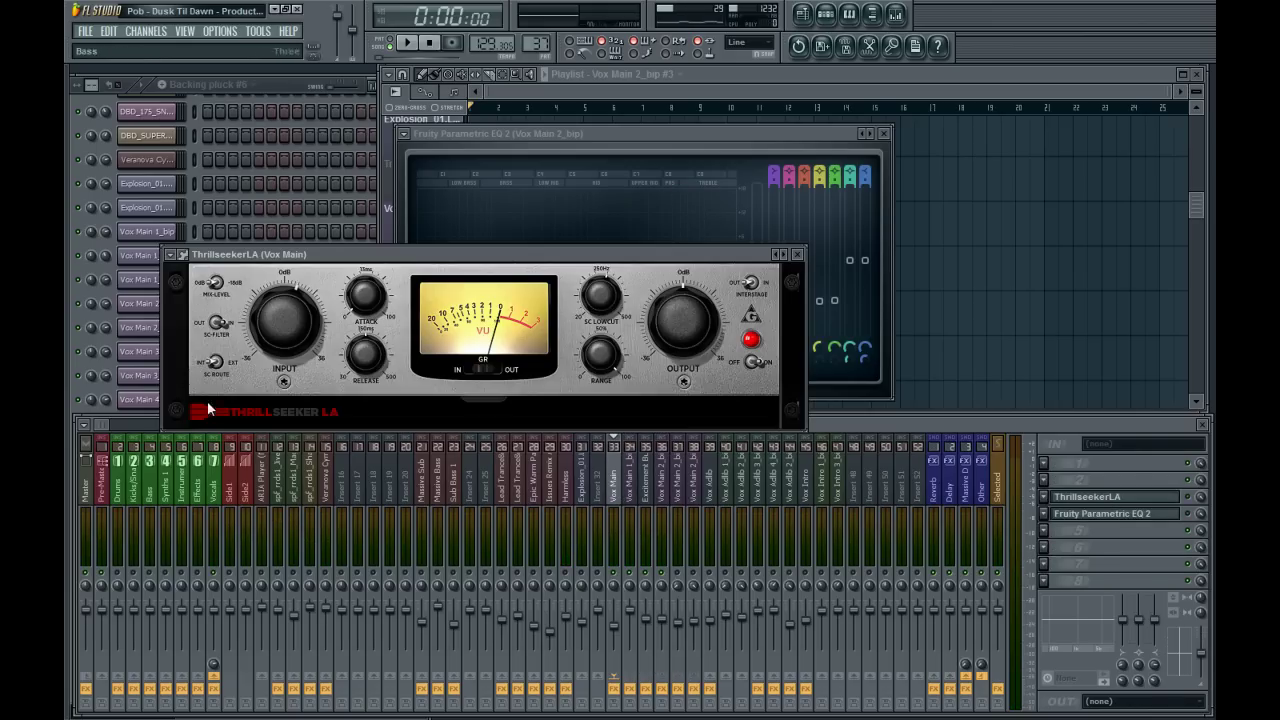
left_click(1193, 503)
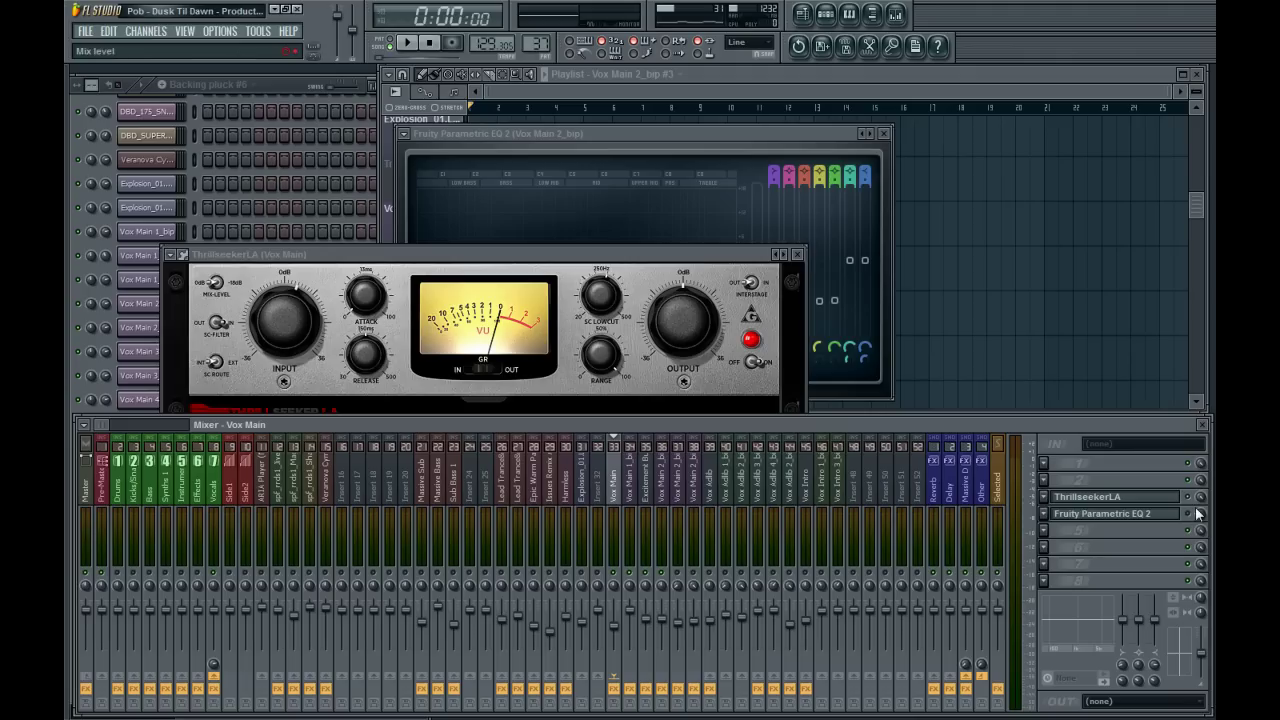
key("space")
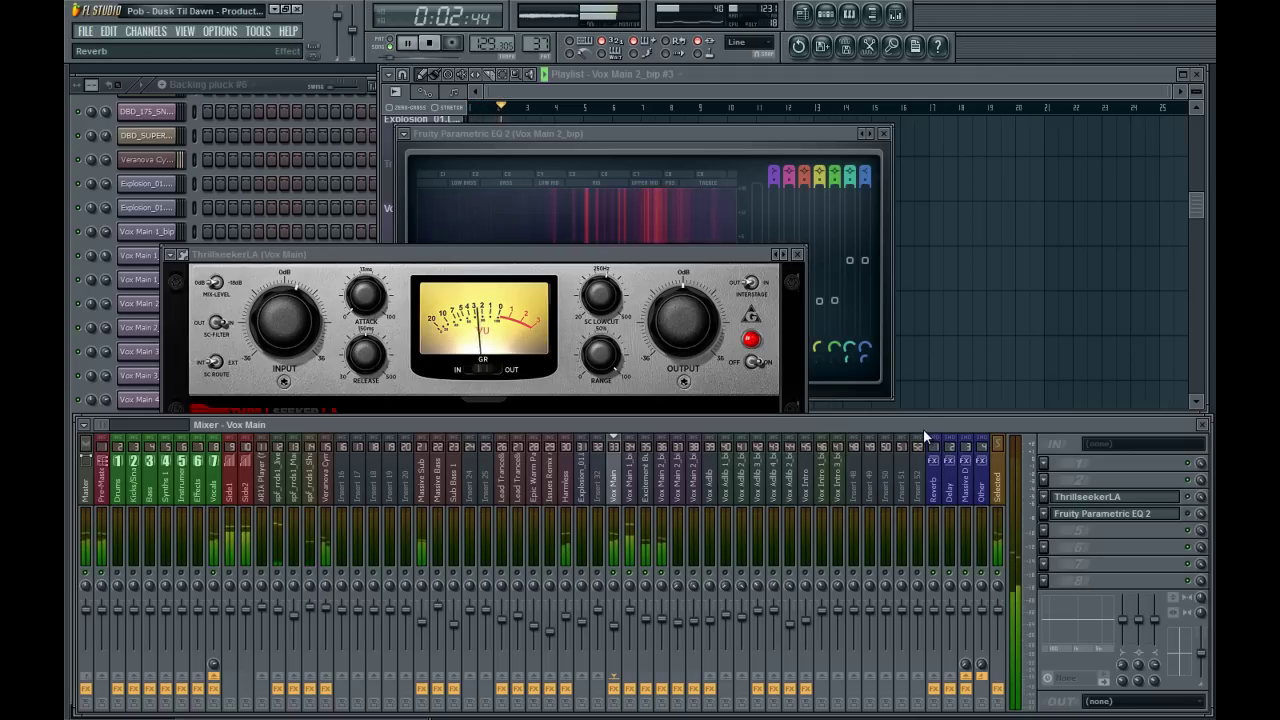
key("space")
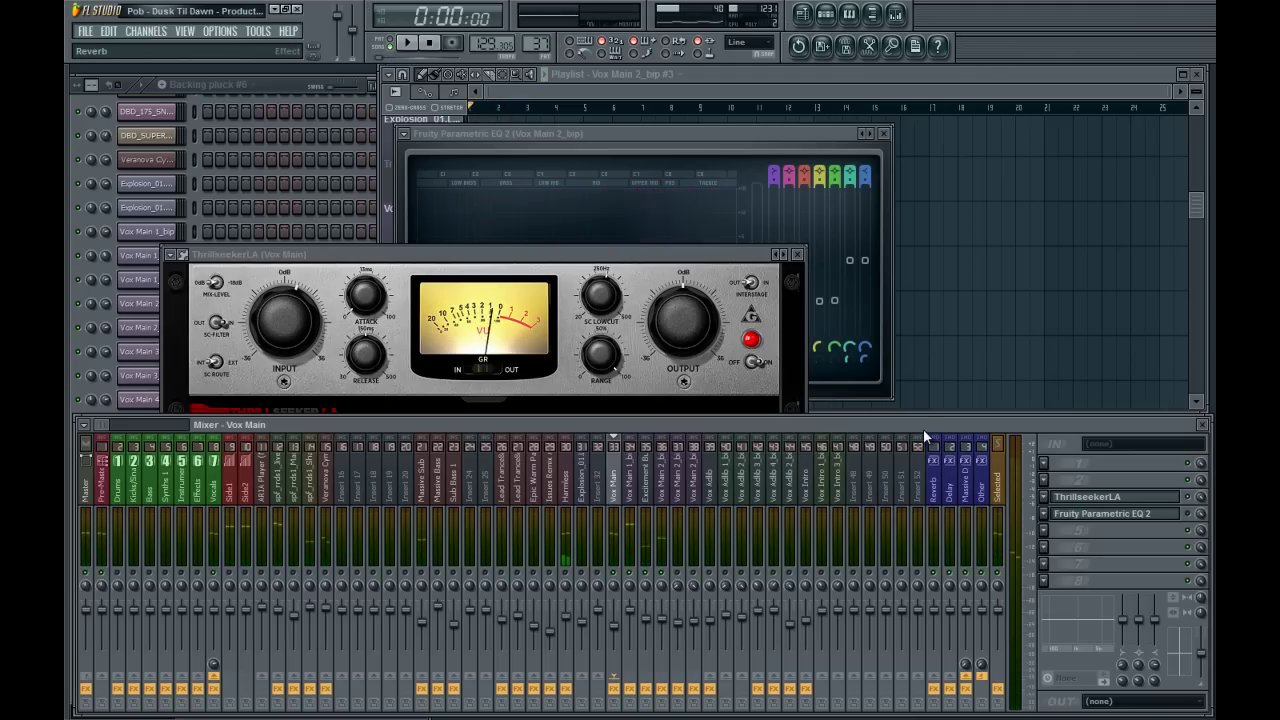
Open the Vox Main bus's Fruity Parametric EQ 2 and inspect its low cut and band 6 dip.
left_click(1112, 515)
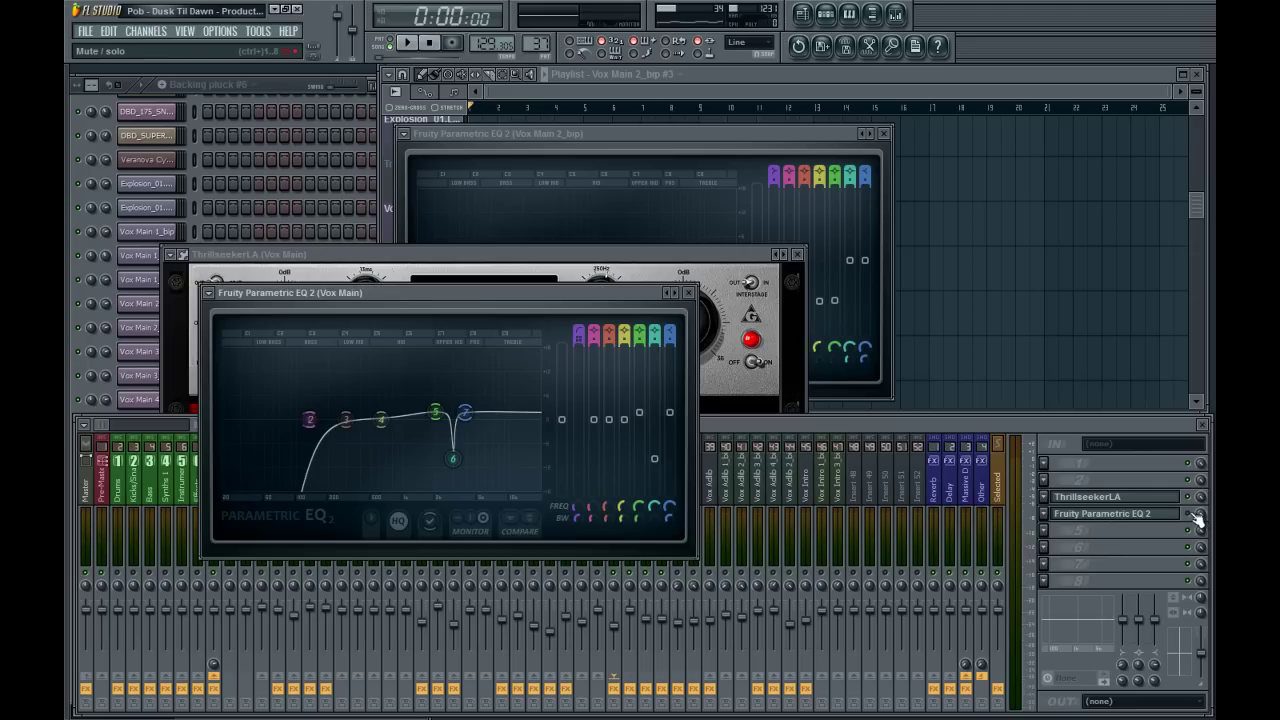
left_click(1197, 520)
left_click(1112, 515)
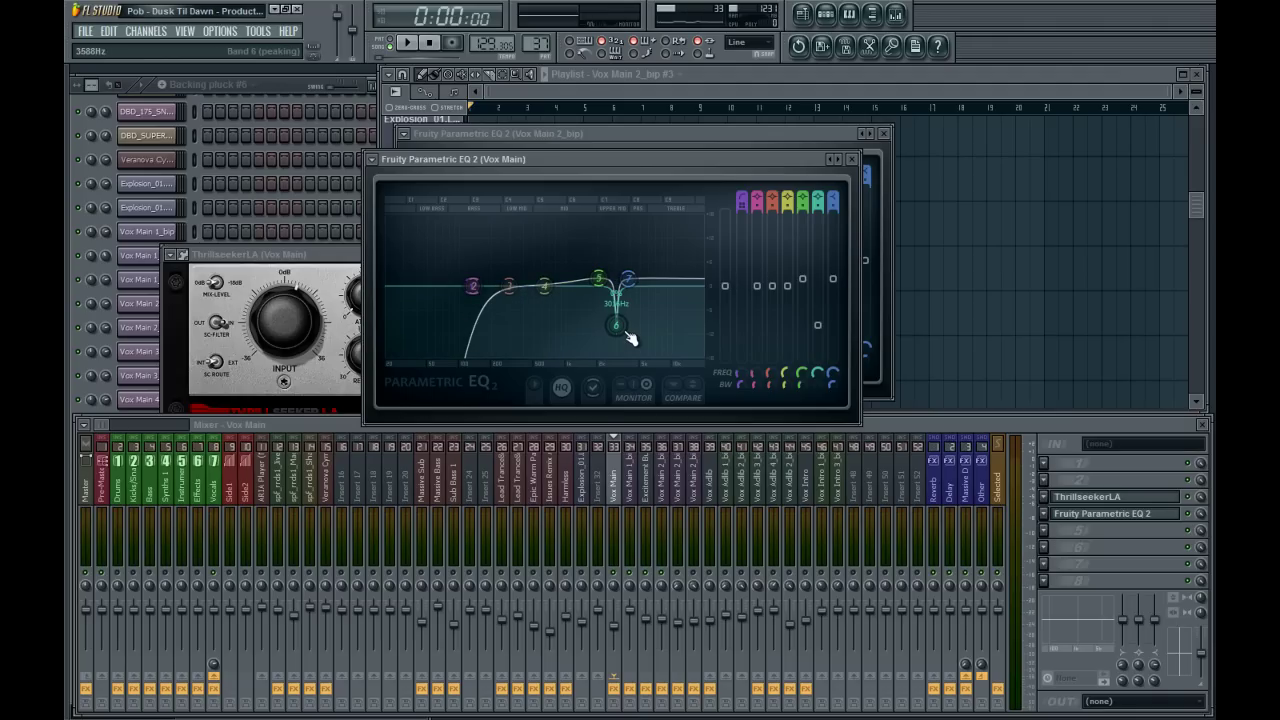
Review the effect chains of Vox Main 1_bip and the mixer track beside it, ending on Vox Main 1_bip.
left_click(629, 480)
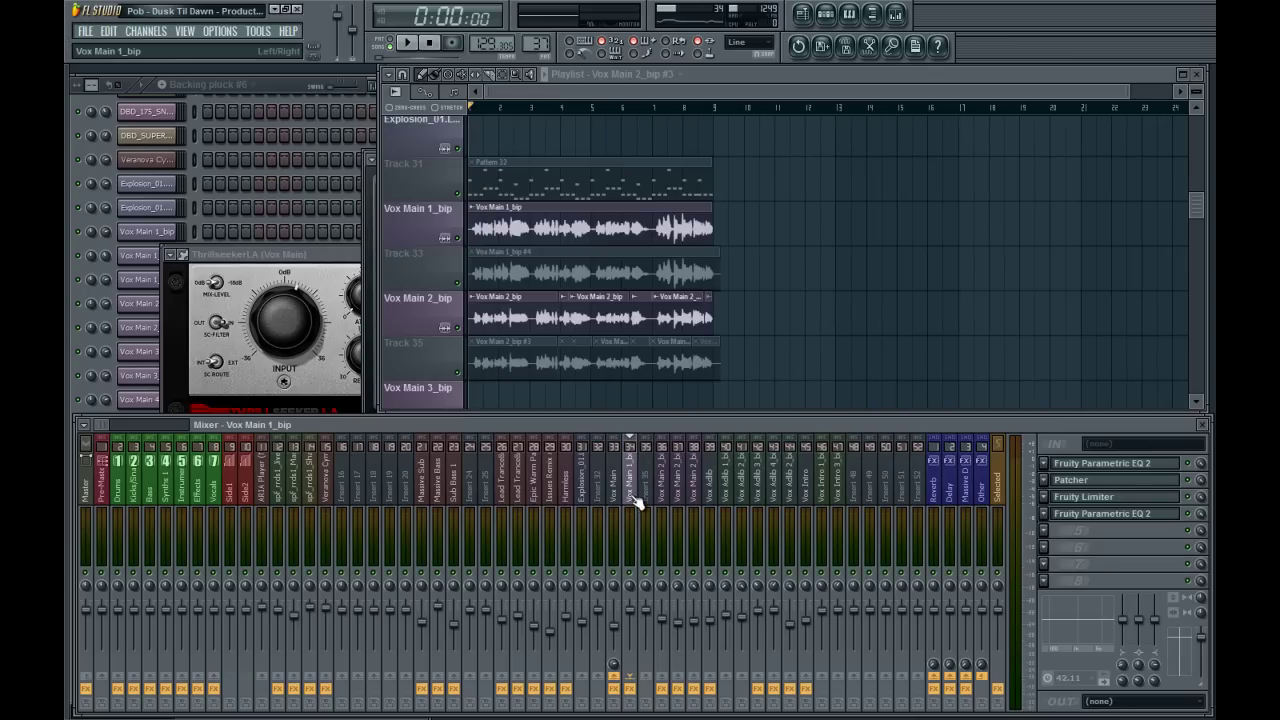
left_click(645, 477)
left_click(633, 499)
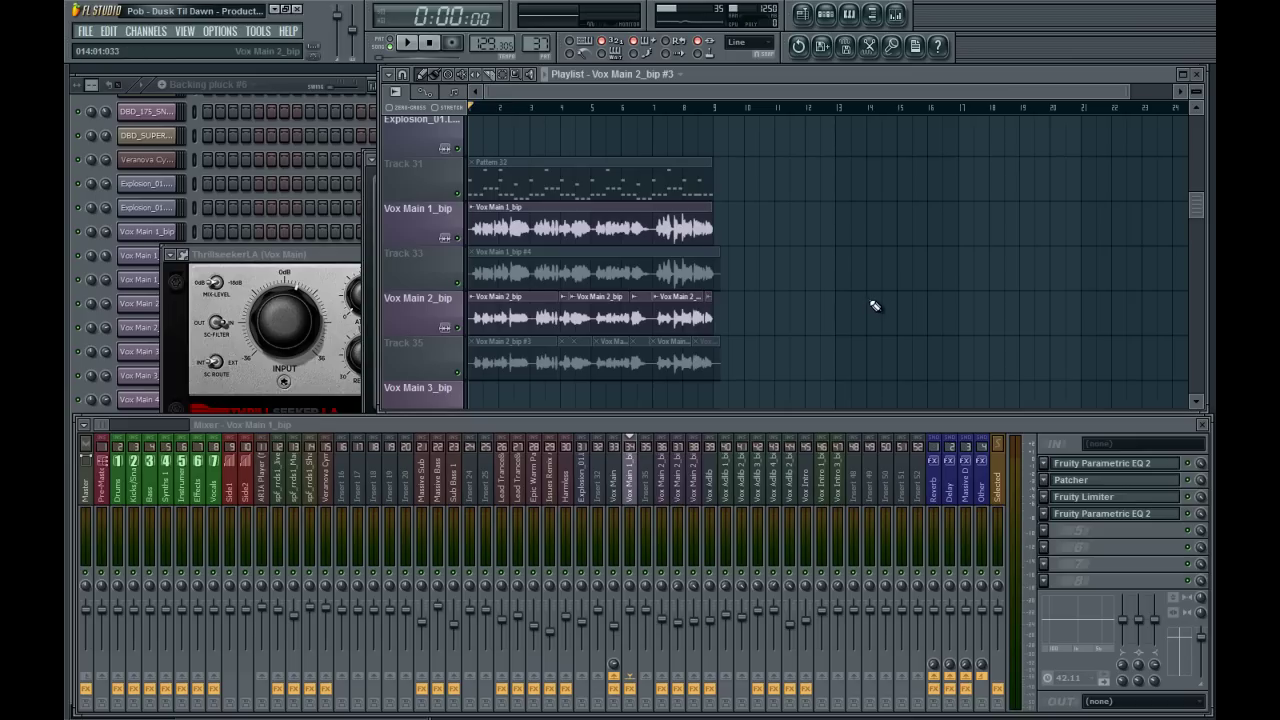
Select the Vox Main bus and play the song to hear the vocals without its reverb and delay sends.
key("Left")
key("space")
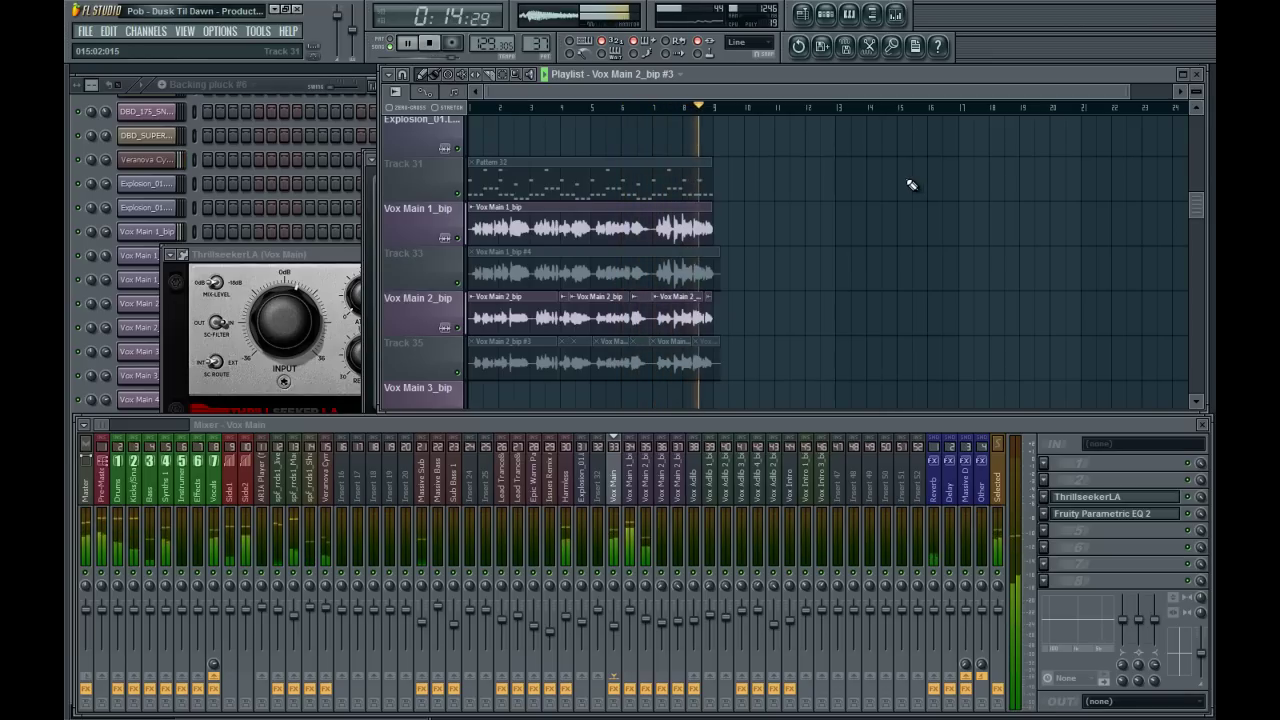
key("space")
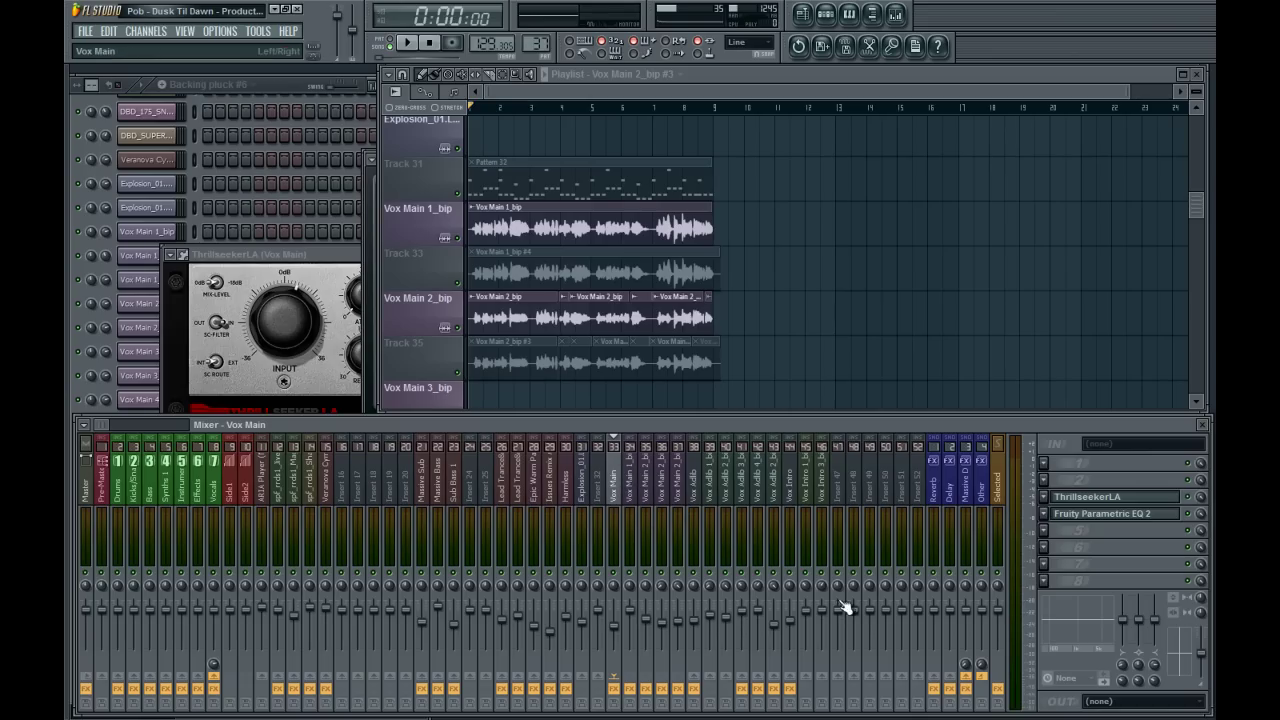
Route the Vox Main bus to the Reverb and Delay send tracks and adjust its Reverb send level during playback.
left_click(941, 680)
left_click(950, 680)
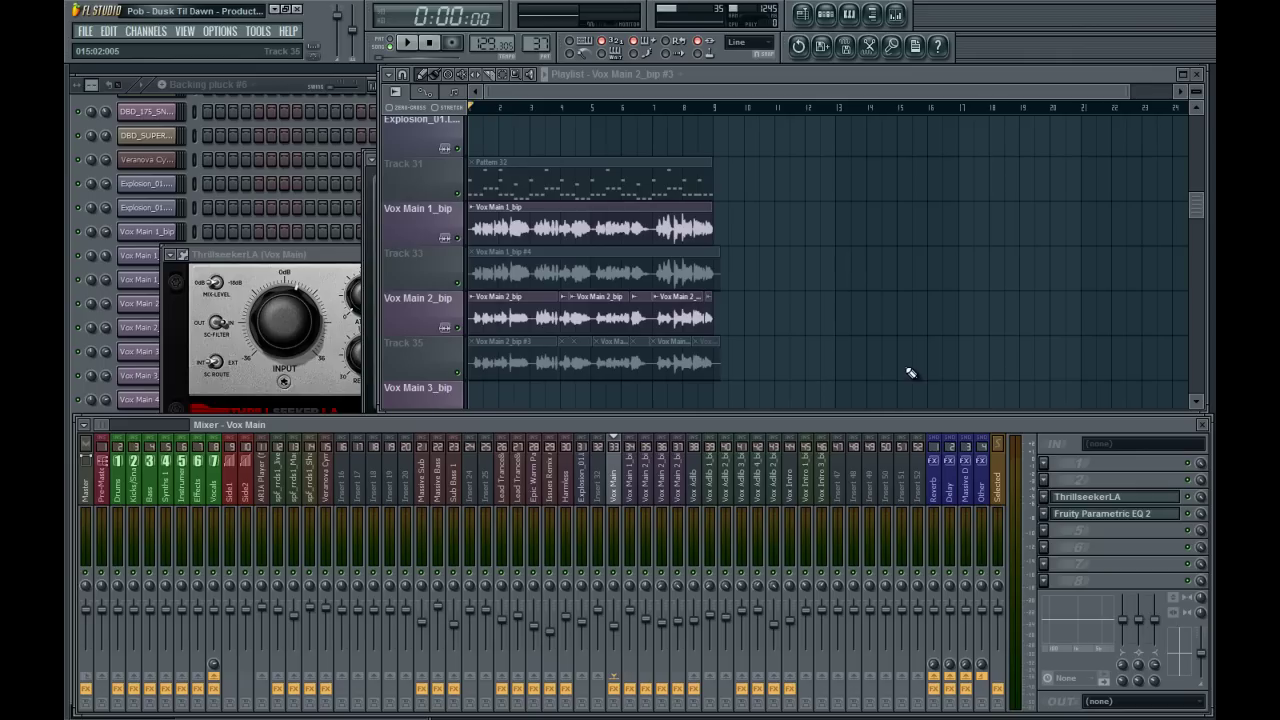
key("space")
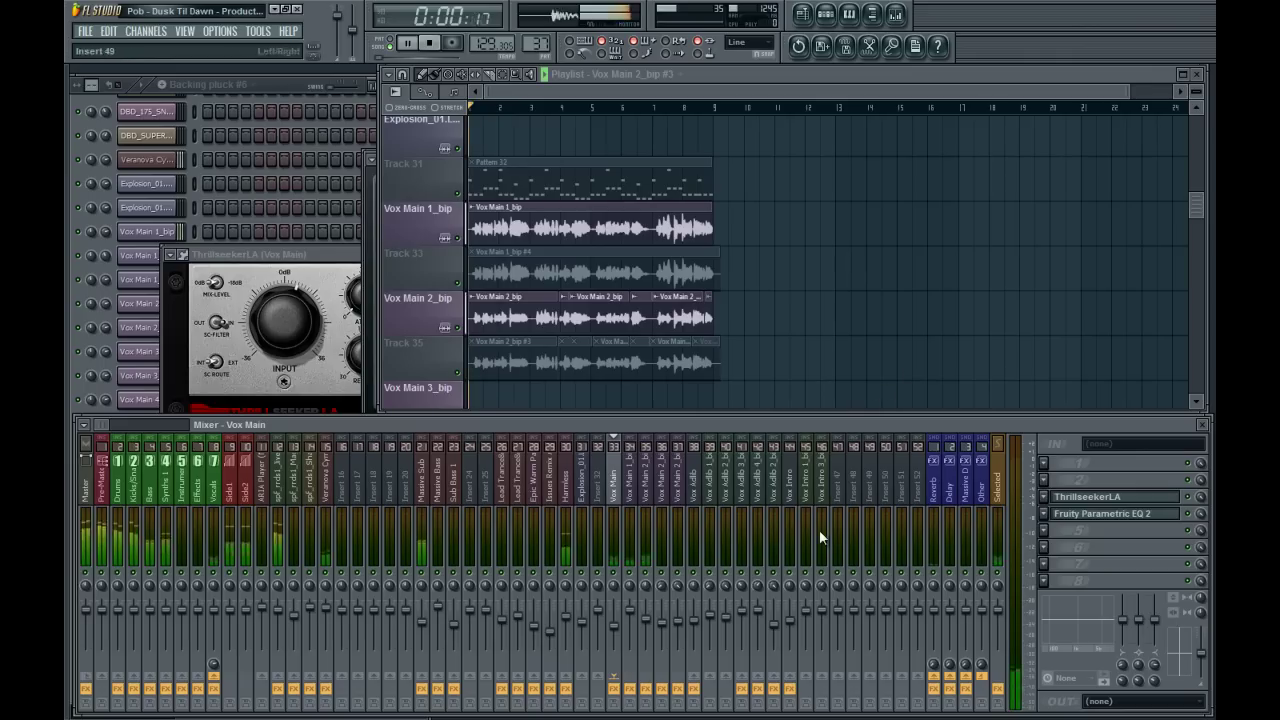
left_click_drag(933, 666, 930, 650)
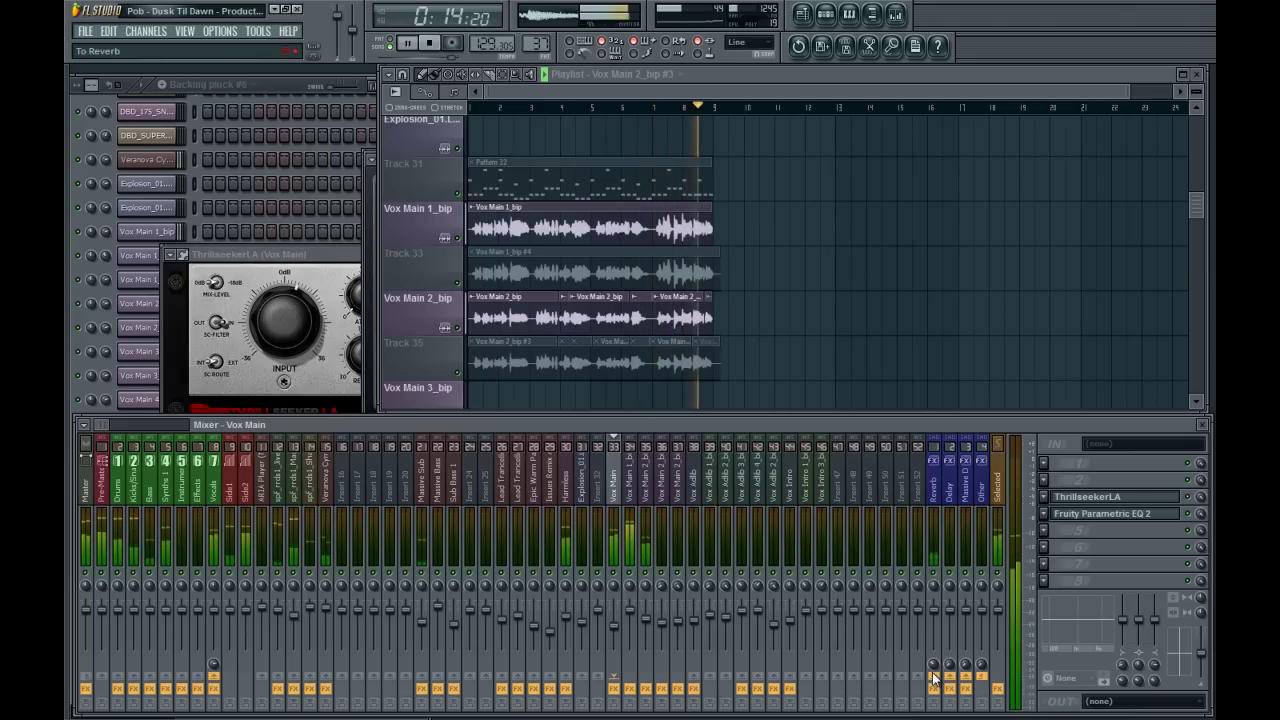
key("space")
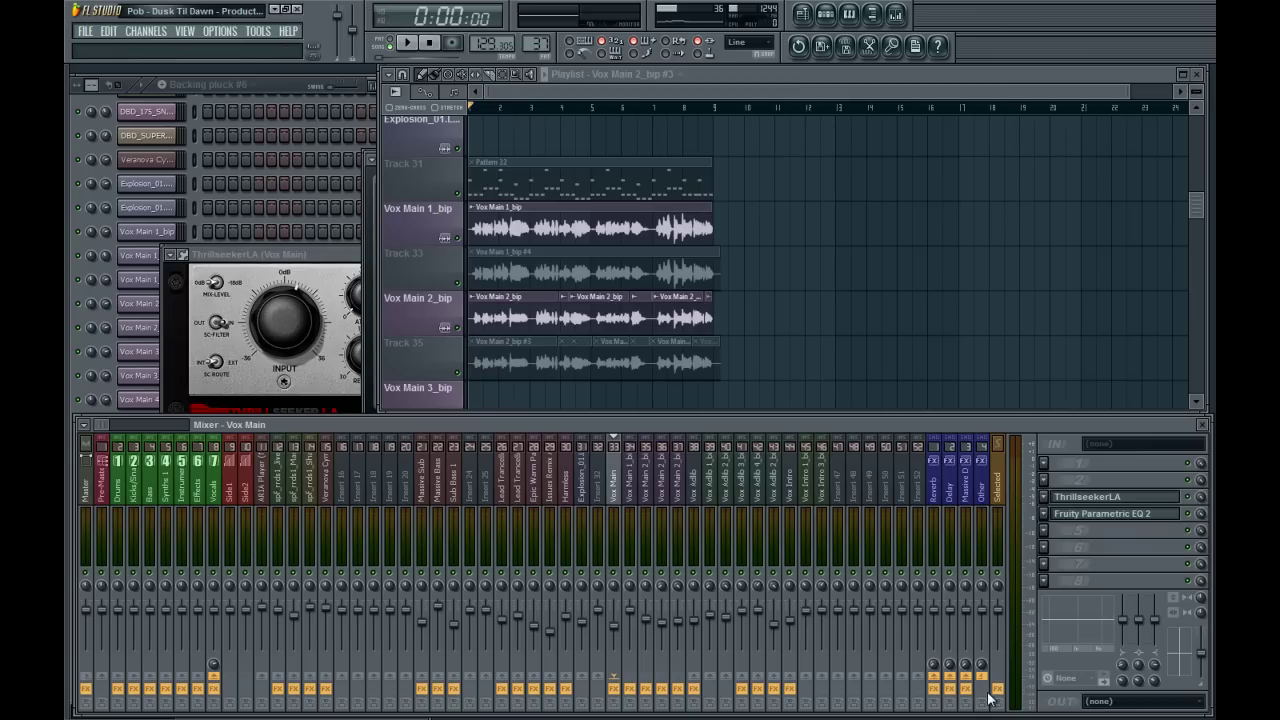
Set the Vox Main bus's Delay send level to 46% during playback and replay the vocals from bar 5.
key("space")
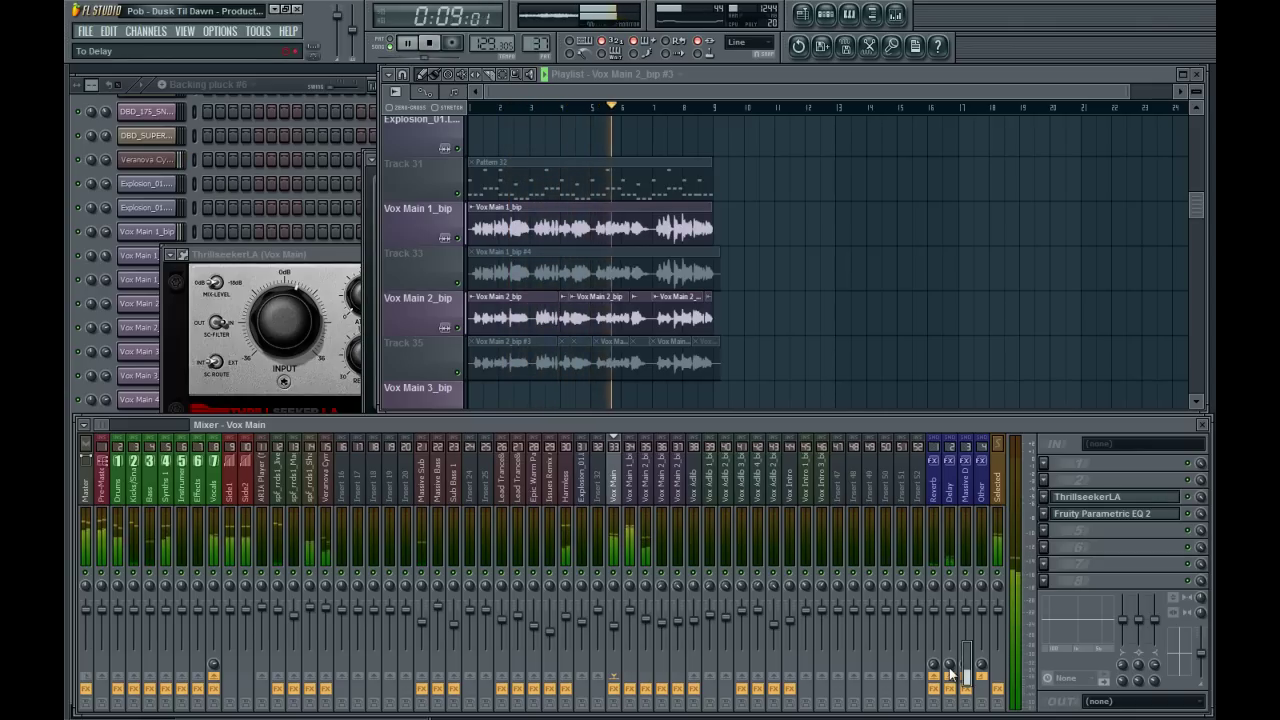
left_click_drag(951, 675, 951, 672)
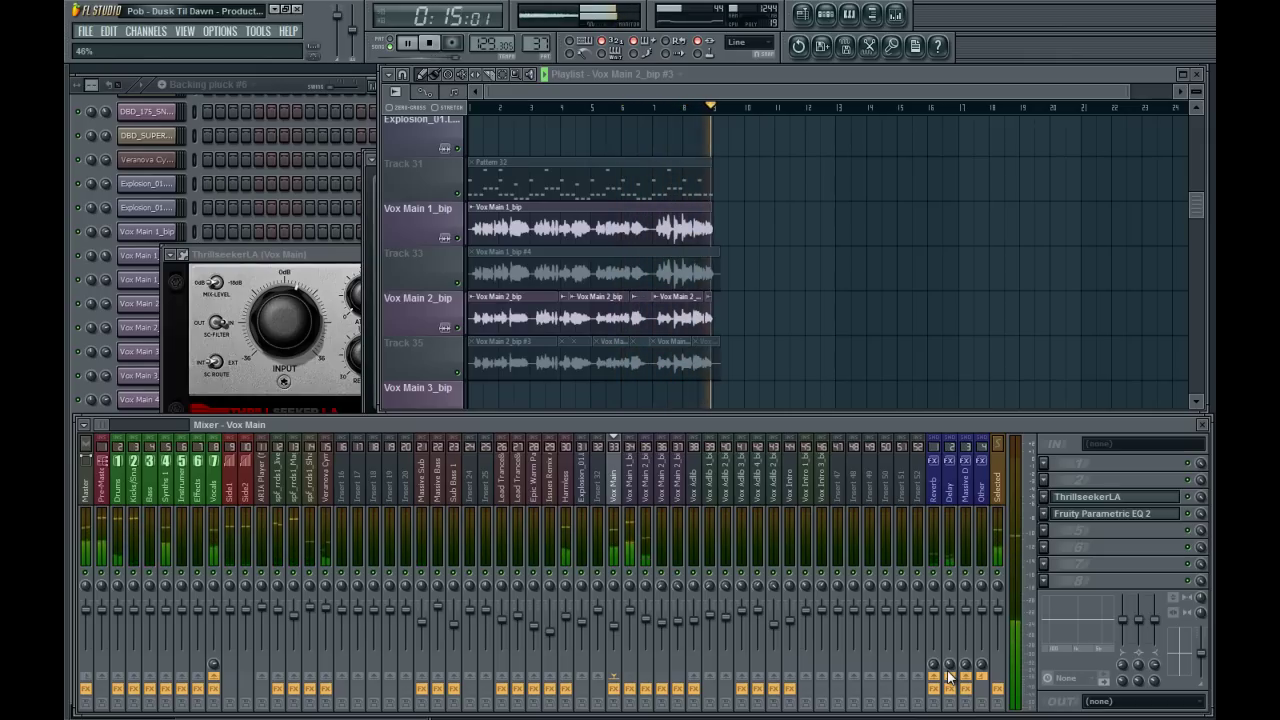
key("space")
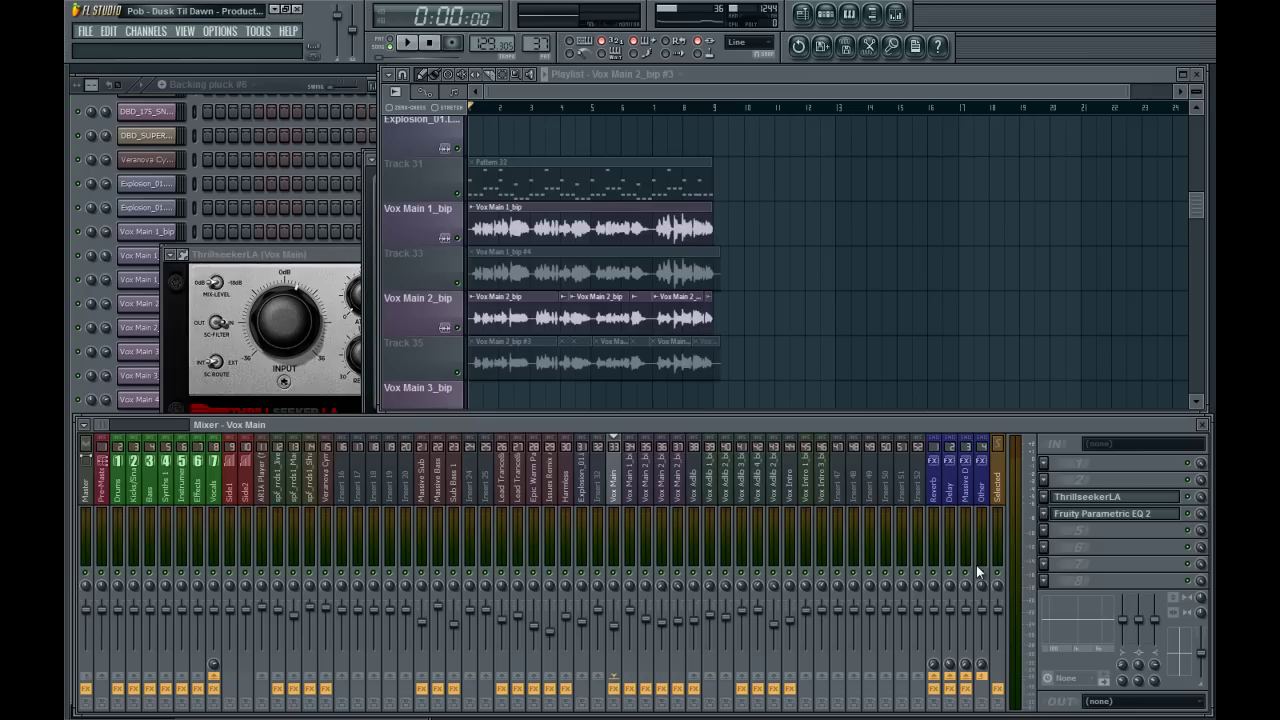
left_click(591, 105)
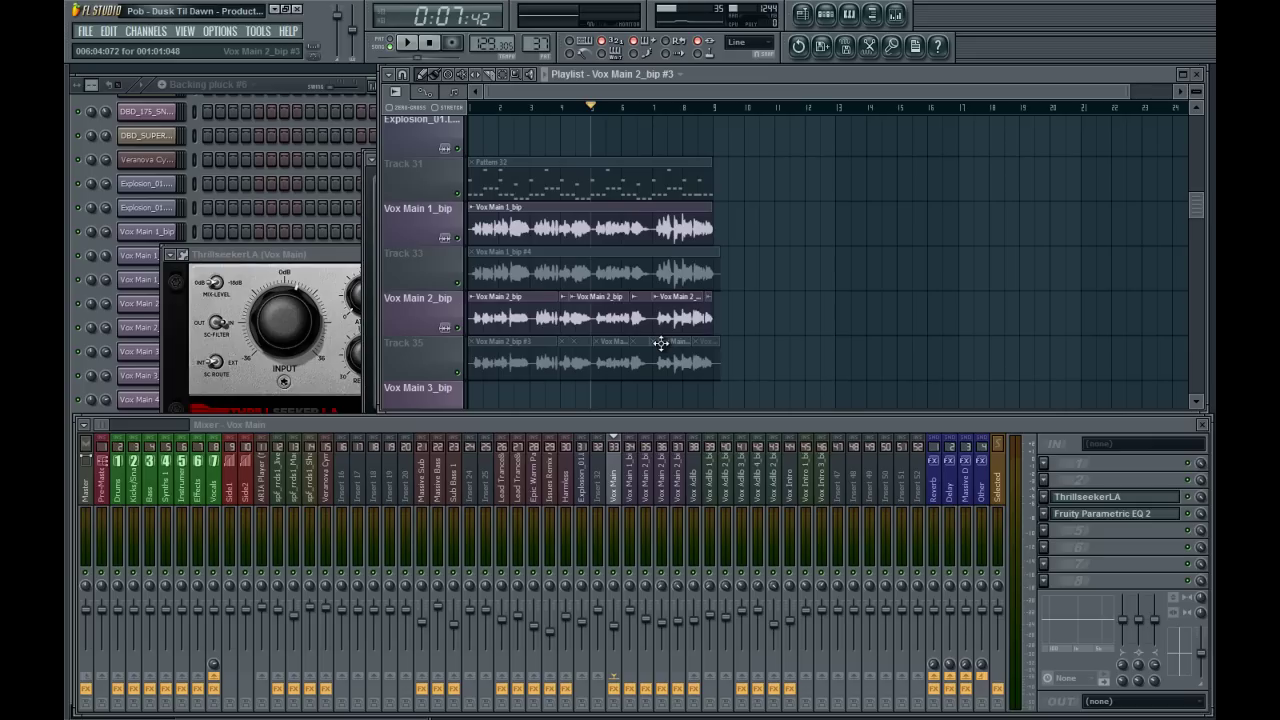
key("space")
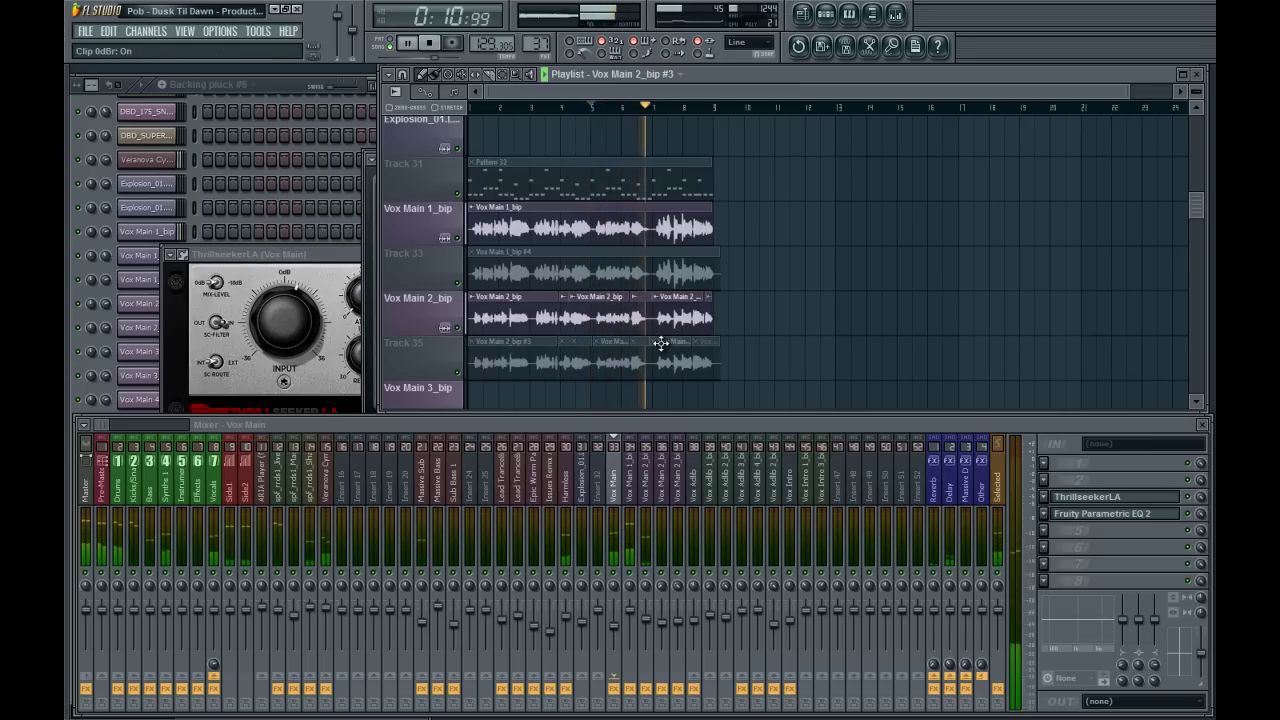
key("space")
left_click(430, 43)
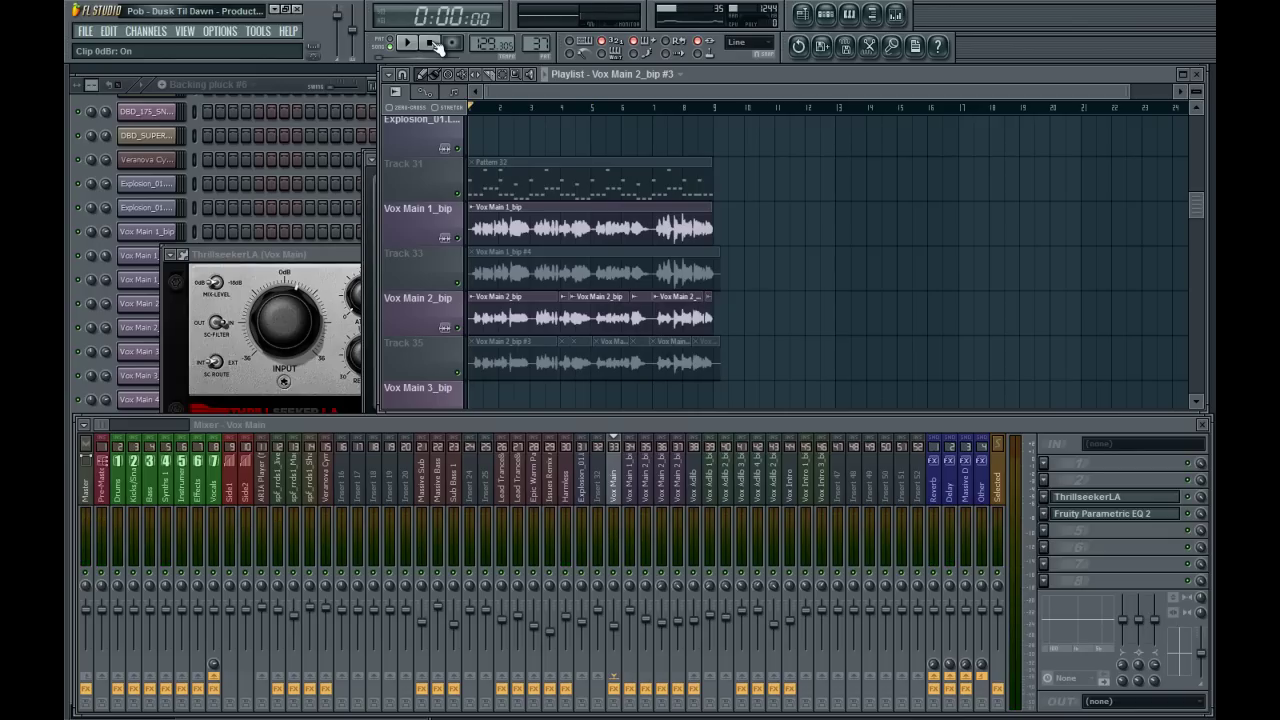
Set the Vox Main bus's Reverb send level to 24% and play the song to check the effect balance.
left_click(932, 668)
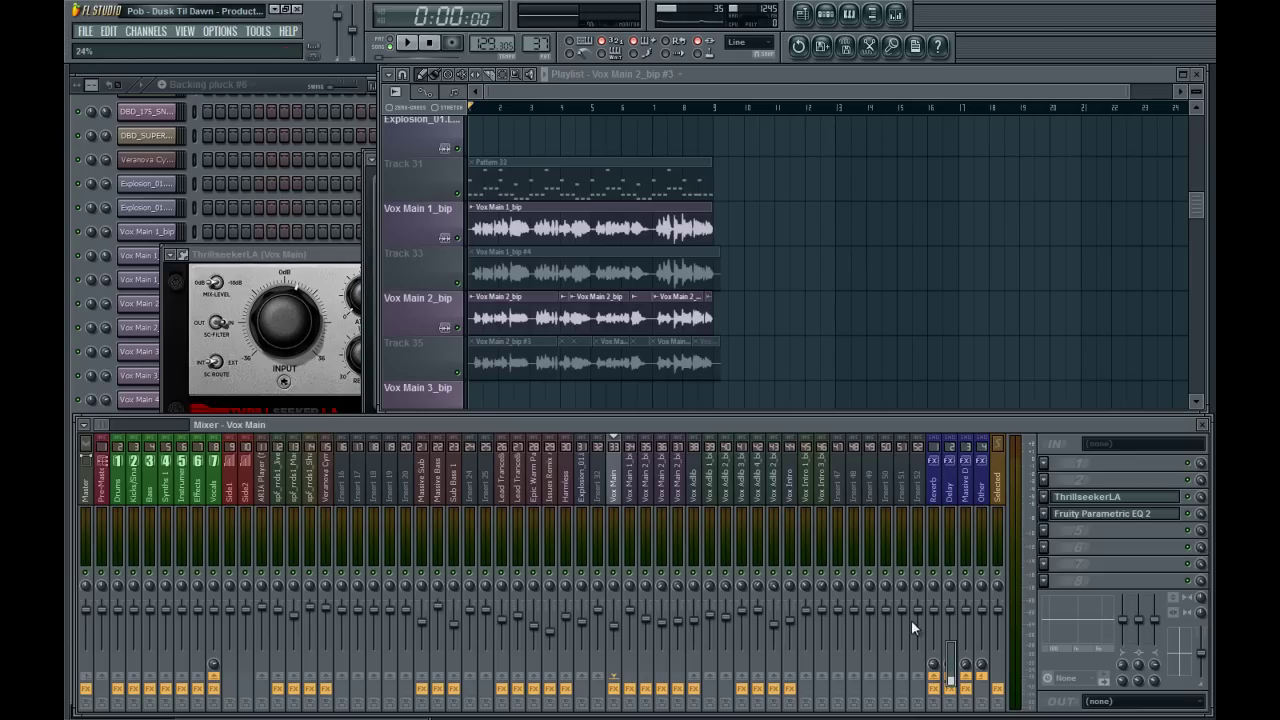
key("space")
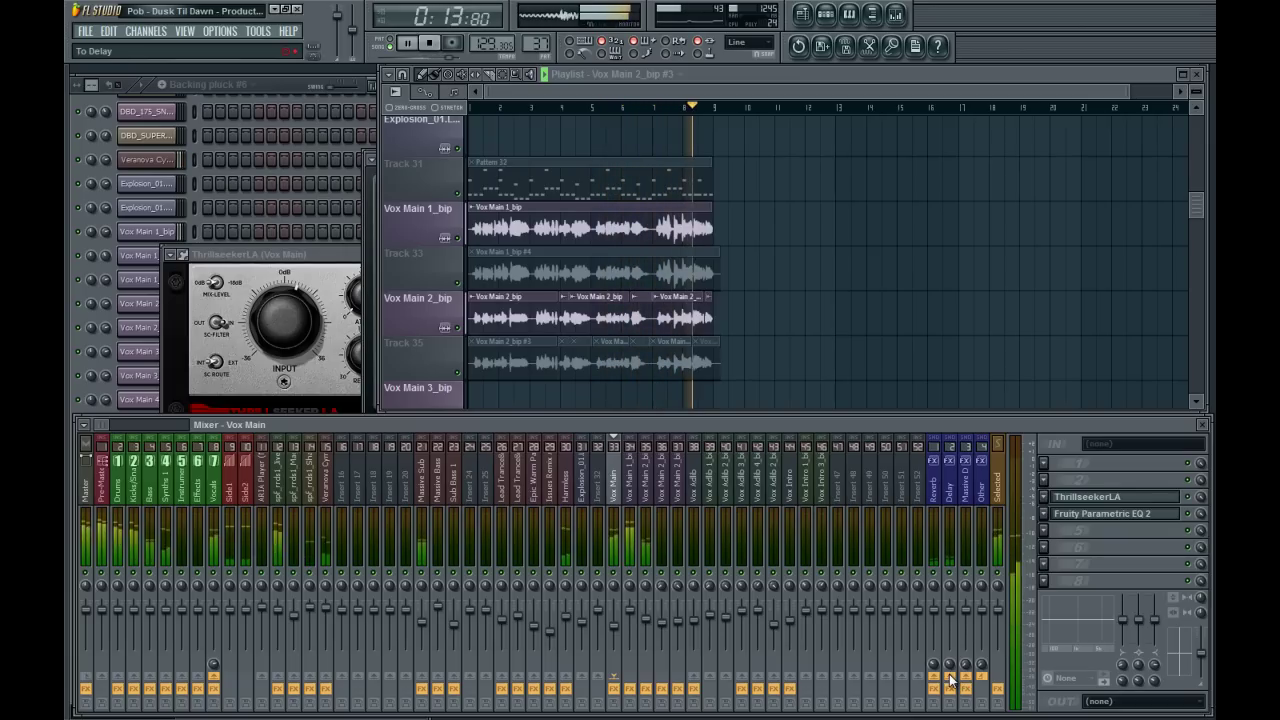
key("space")
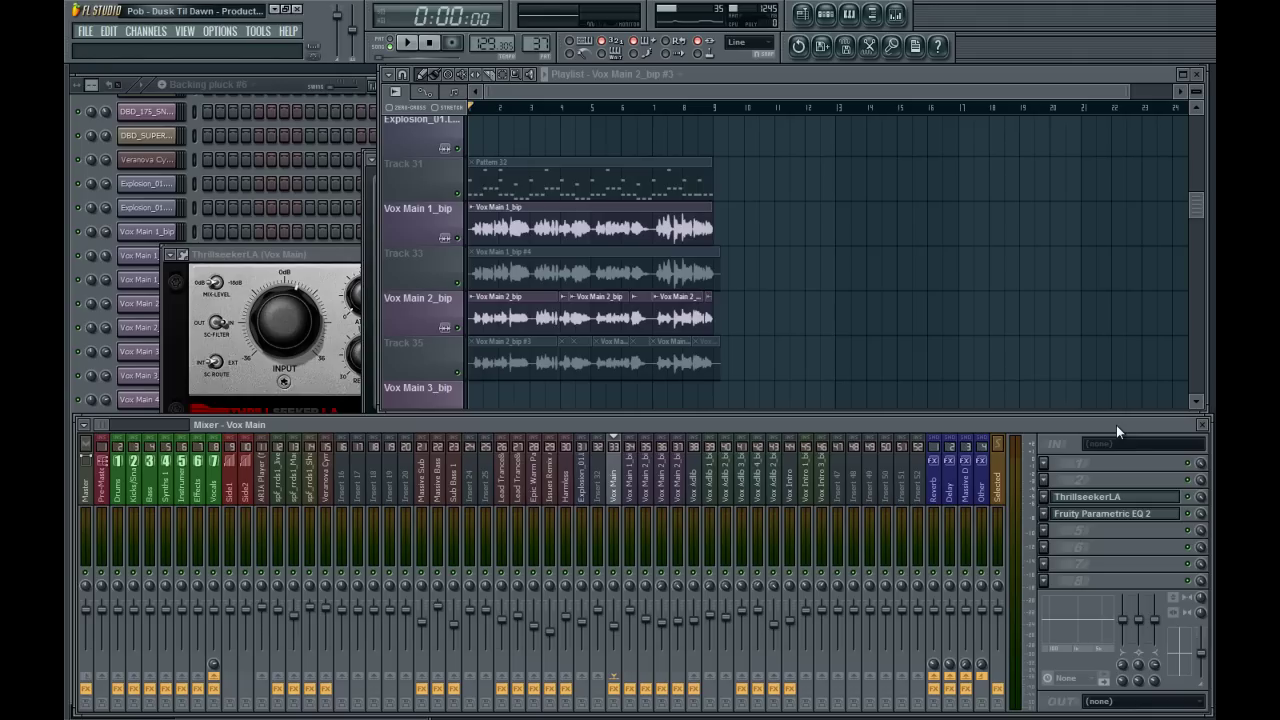
Select the Reverb send track, open its Fruity Parametric EQ 2 and inspect the low cut.
left_click(934, 488)
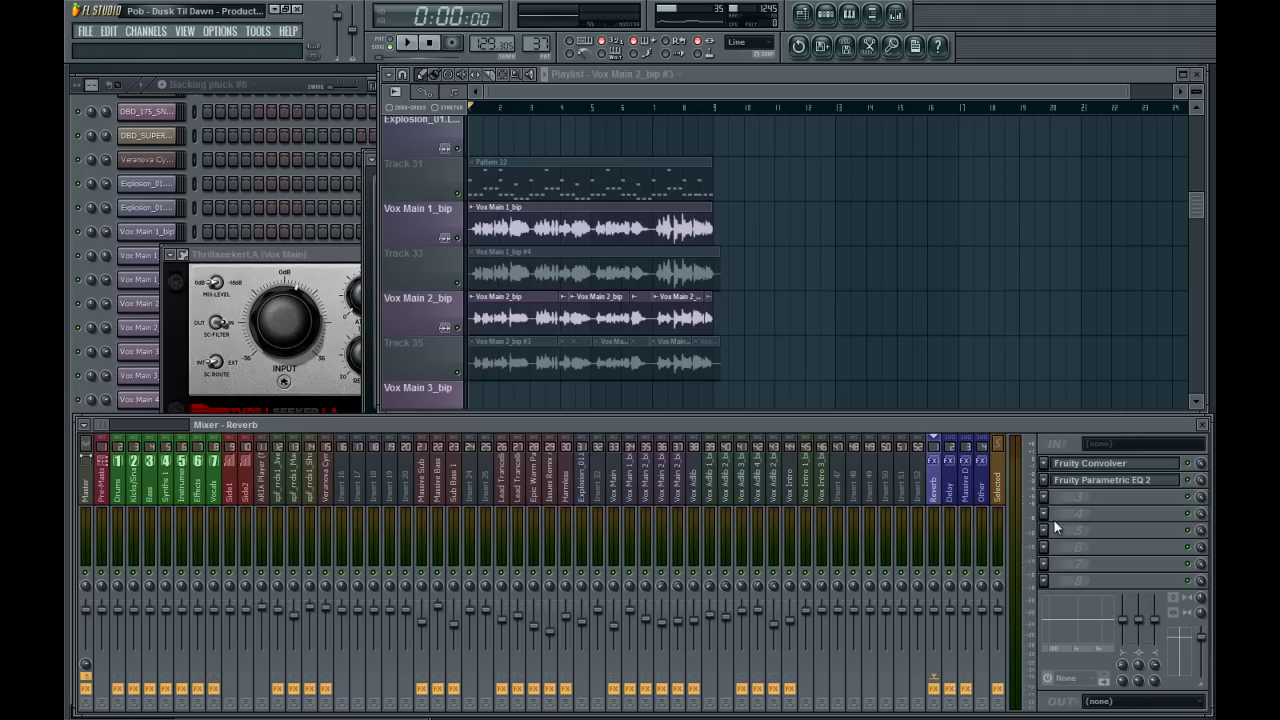
left_click(1112, 486)
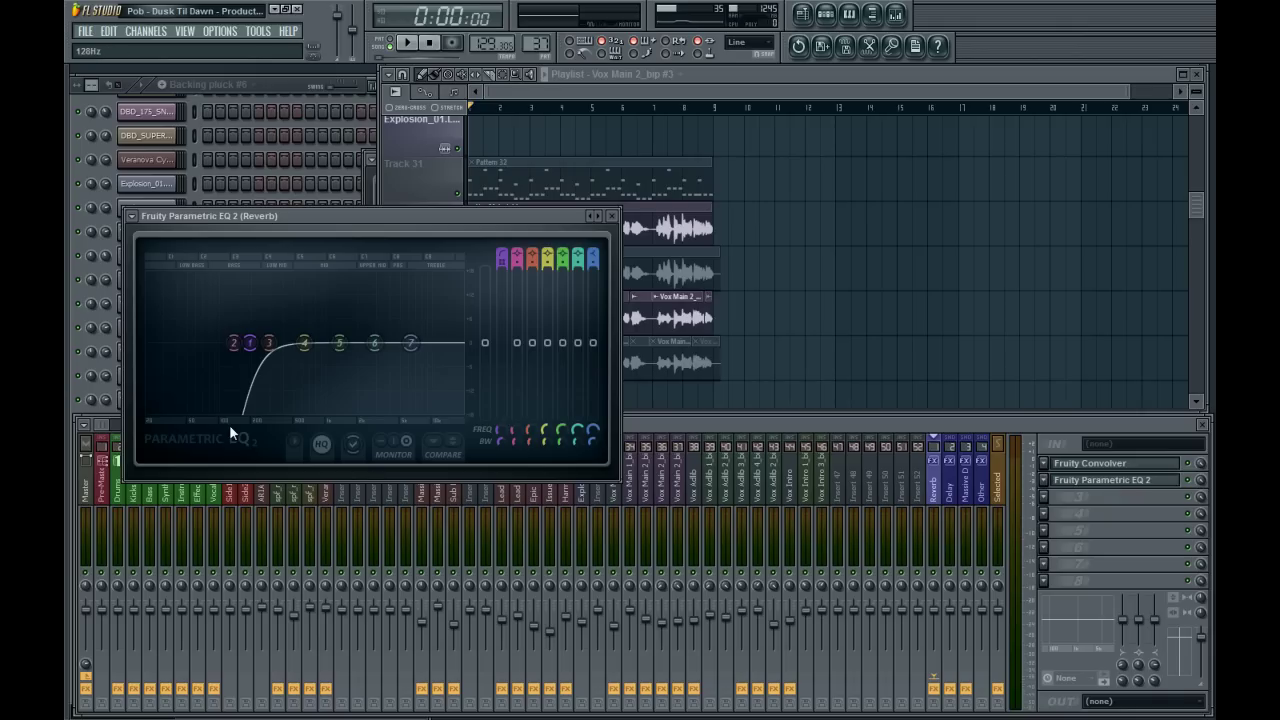